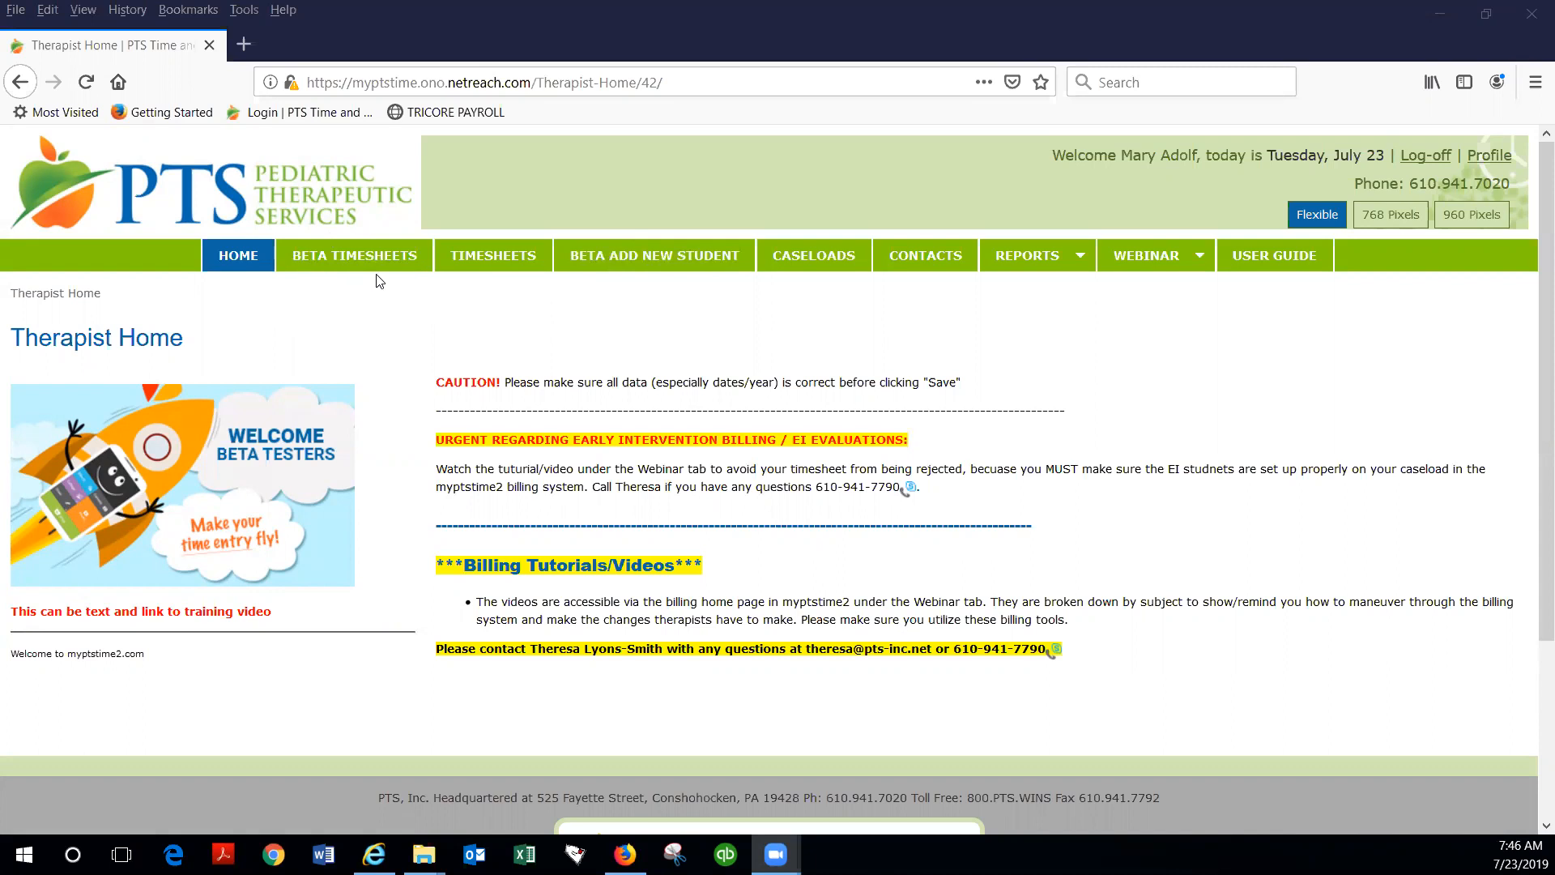
# Step: Start a new beta student record and set the billing start date to June 3, 2019
pyautogui.click(658, 260)
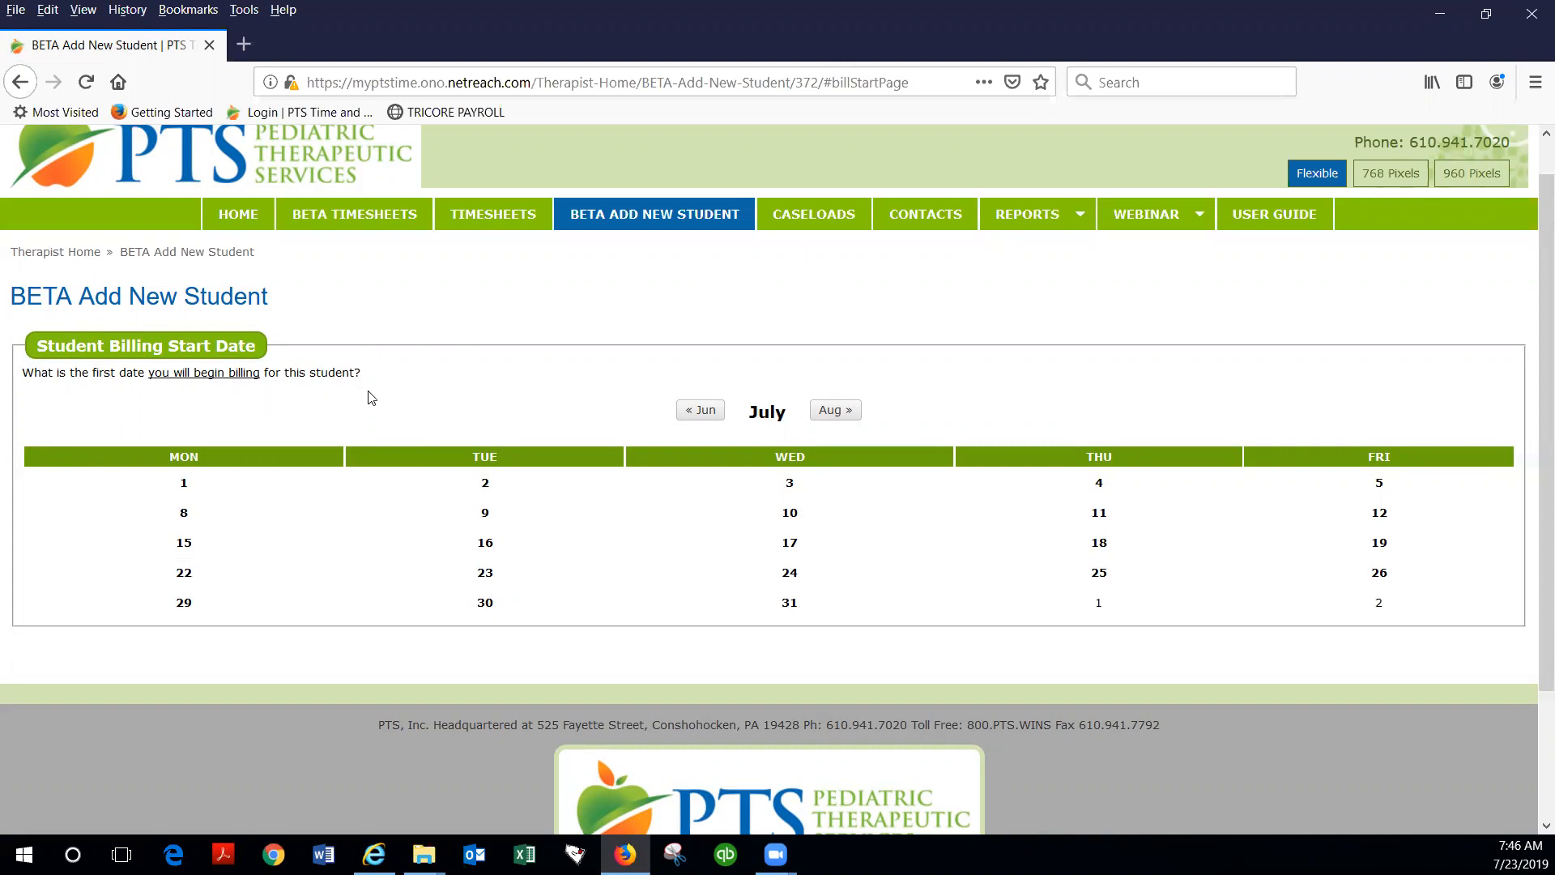
pyautogui.click(703, 413)
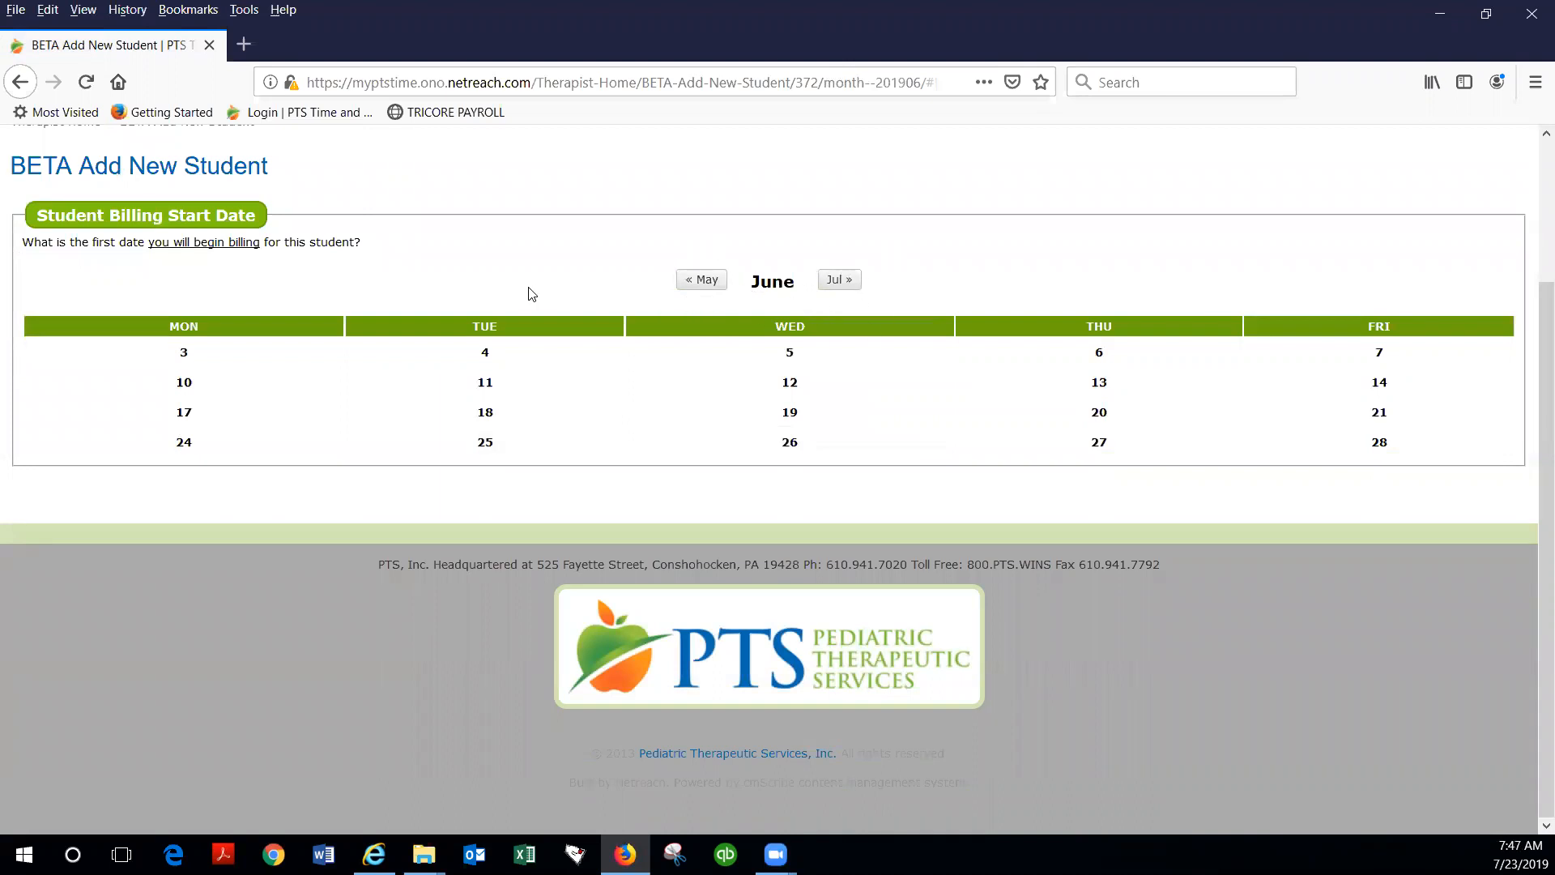
pyautogui.click(184, 351)
pyautogui.scroll(3, 119, 280)
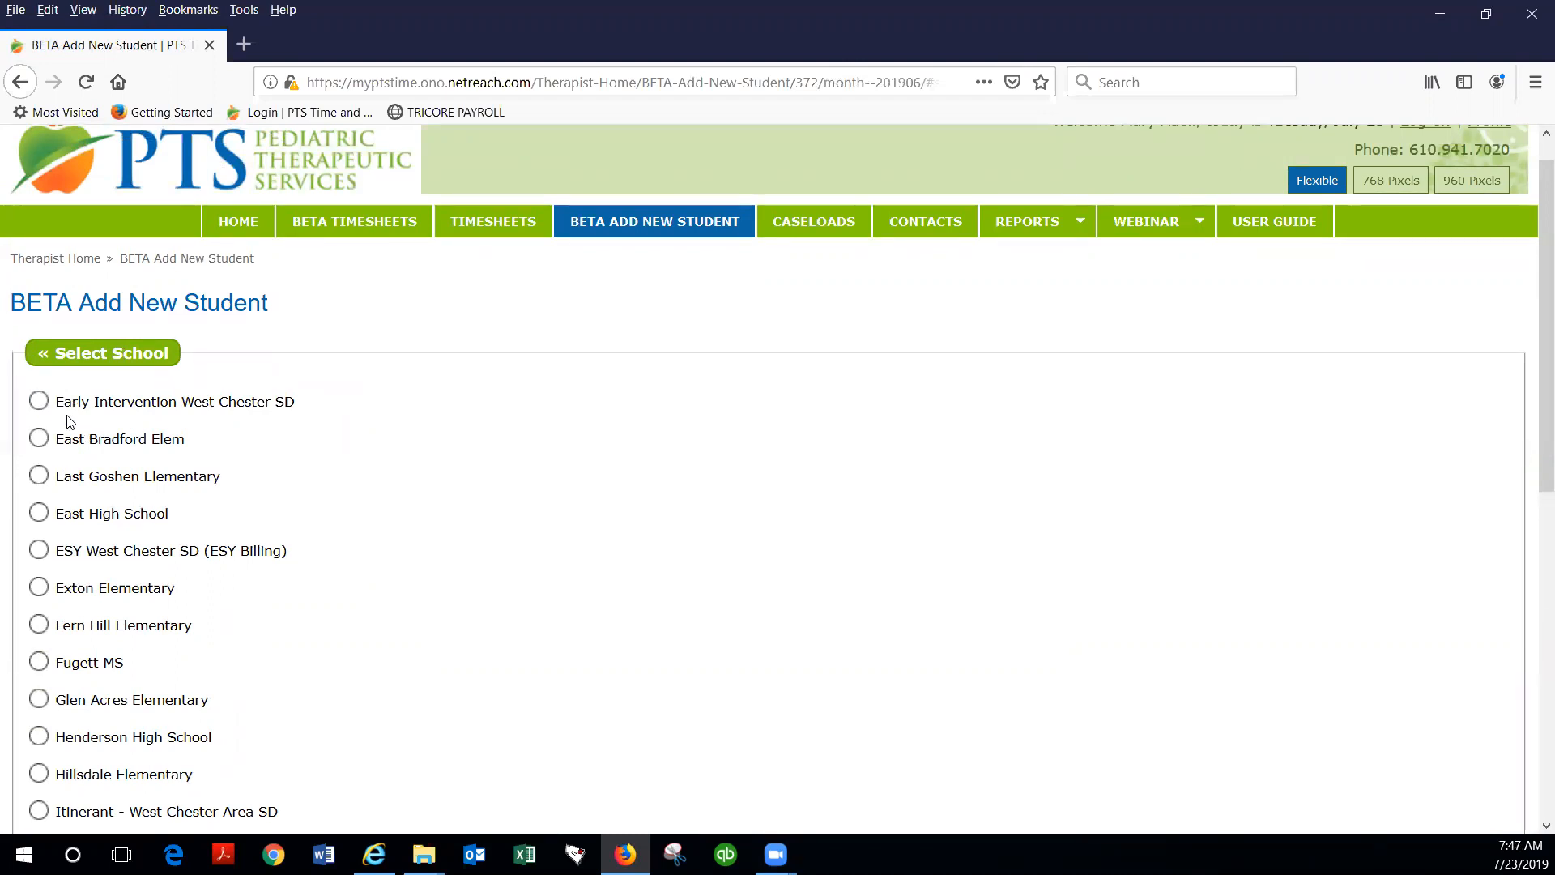
# Step: Choose Early Intervention West Chester SD as the student's school and EI as the initial status
pyautogui.click(39, 401)
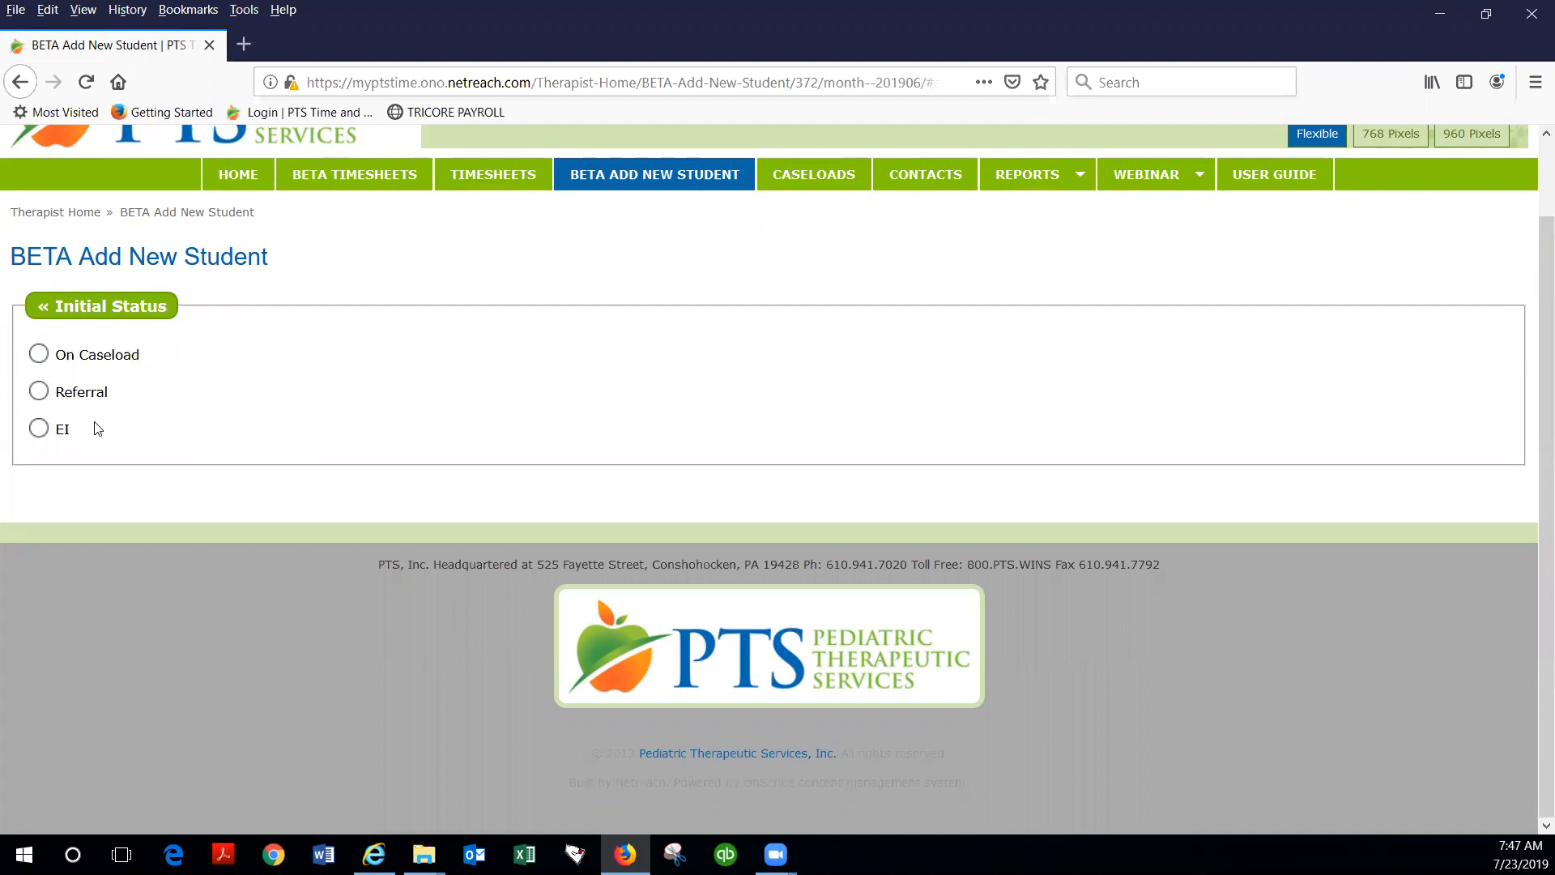
pyautogui.click(38, 428)
pyautogui.scroll(2, 243, 406)
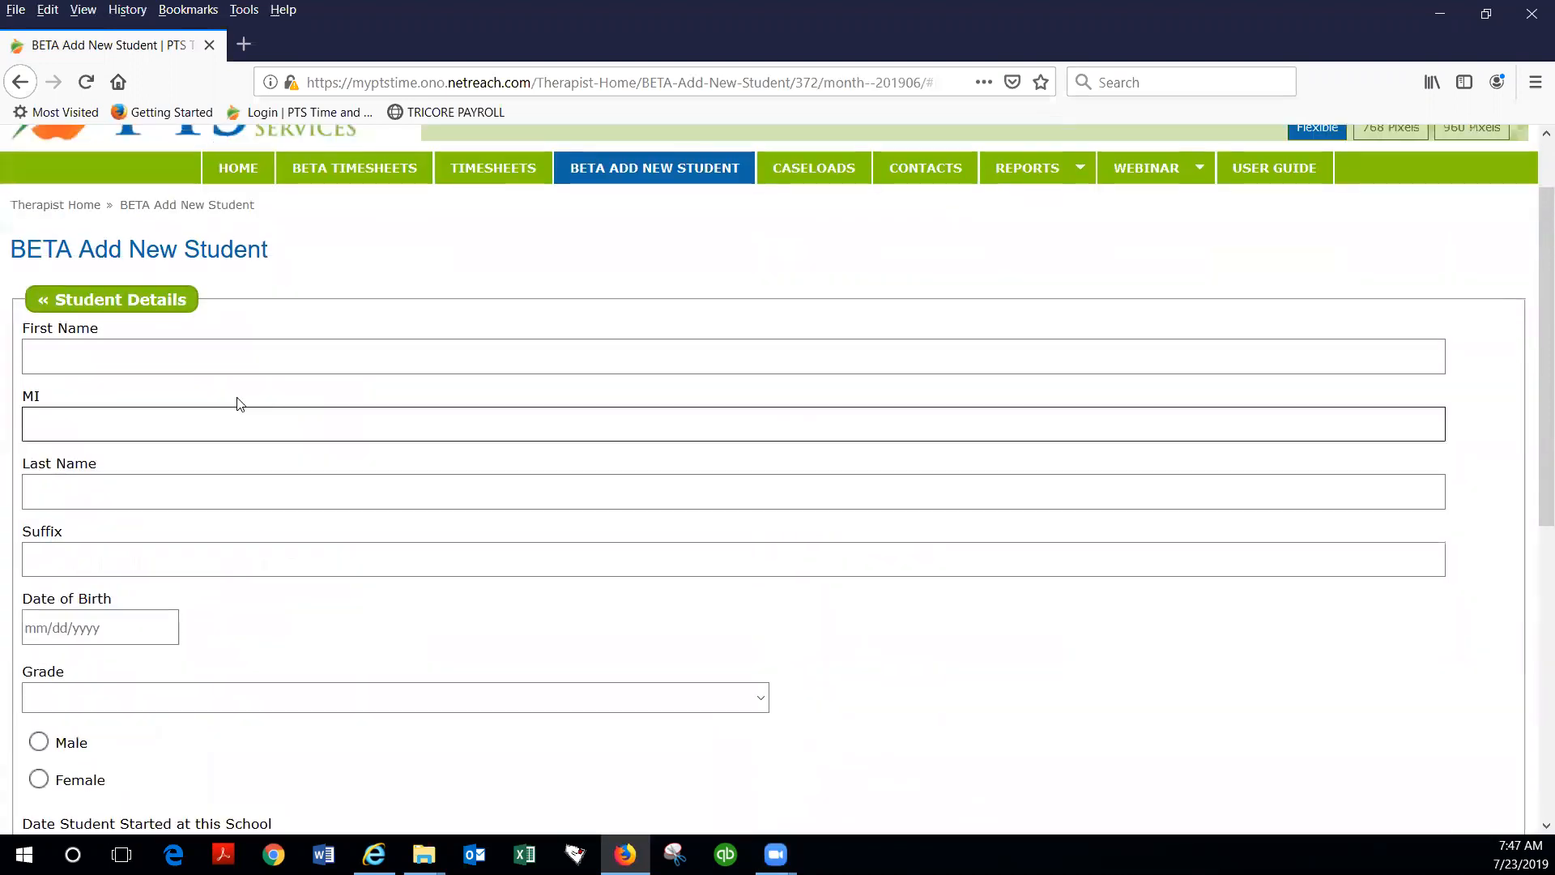
pyautogui.scroll(-1, 231, 389)
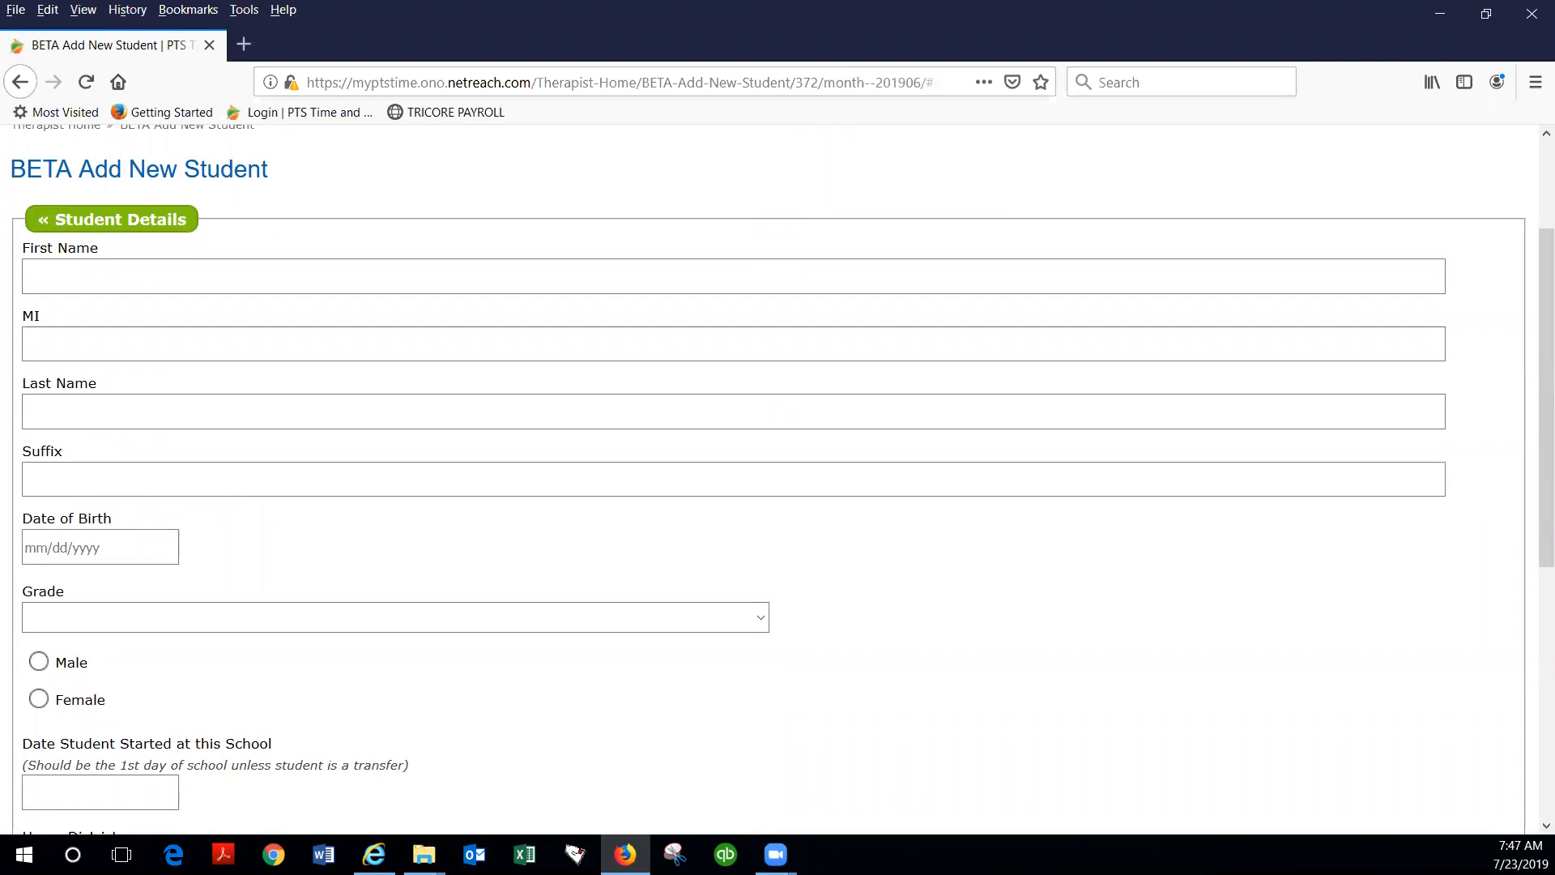
# Step: Enter the student's first name, last name and date of birth, leaving the middle initial and suffix blank
pyautogui.write('Tuna')
pyautogui.press('Tab')
pyautogui.press('Tab')
pyautogui.write('Salad')
pyautogui.press('Tab')
pyautogui.press('Tab')
pyautogui.write('03/03/2015')
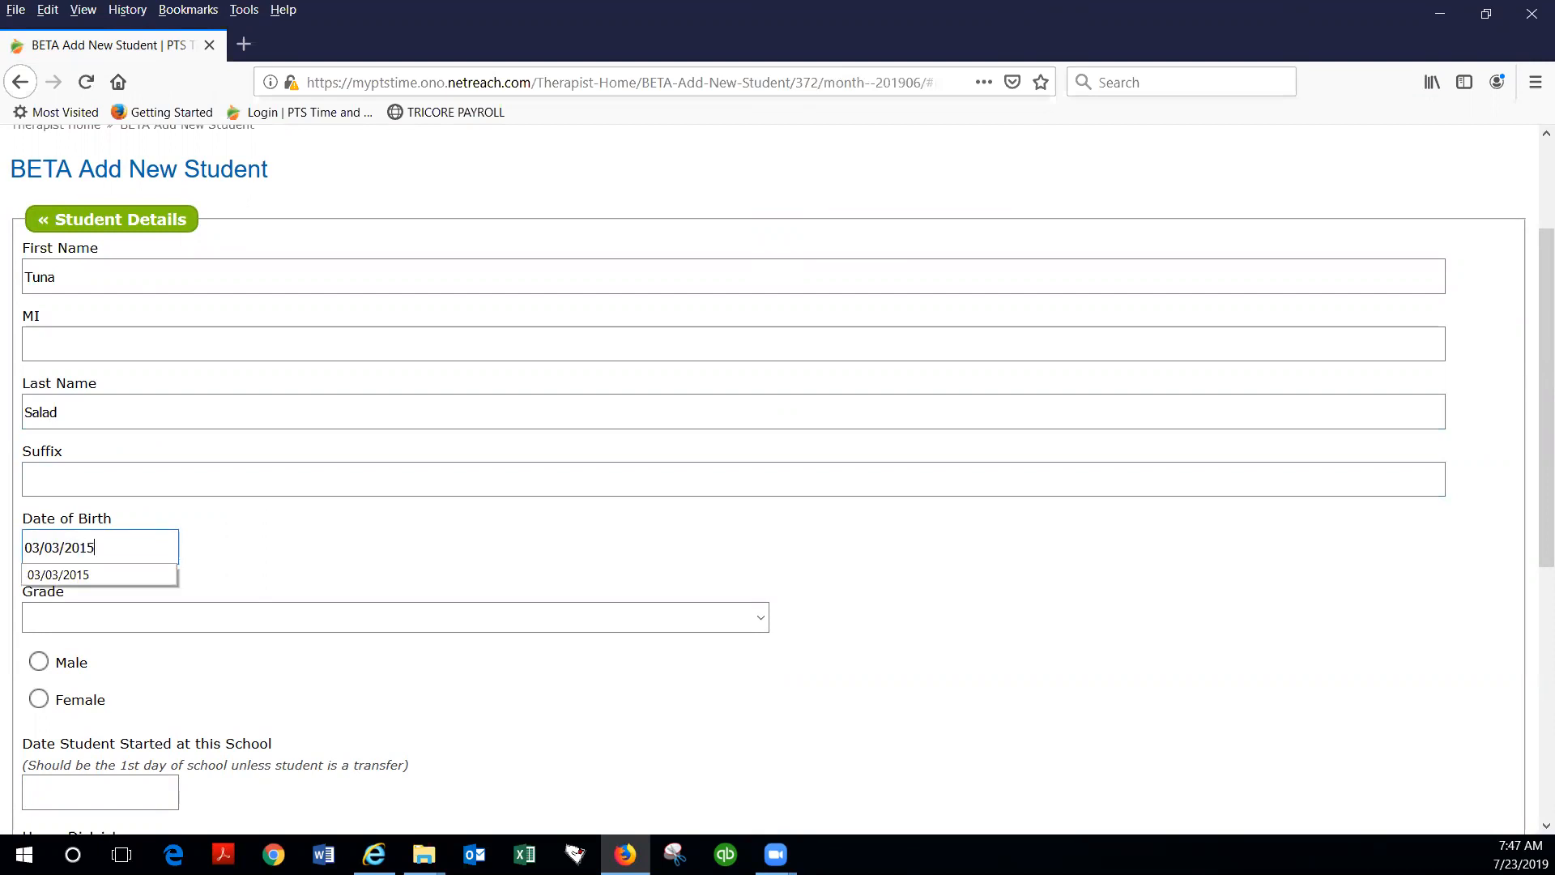
pyautogui.press('Tab')
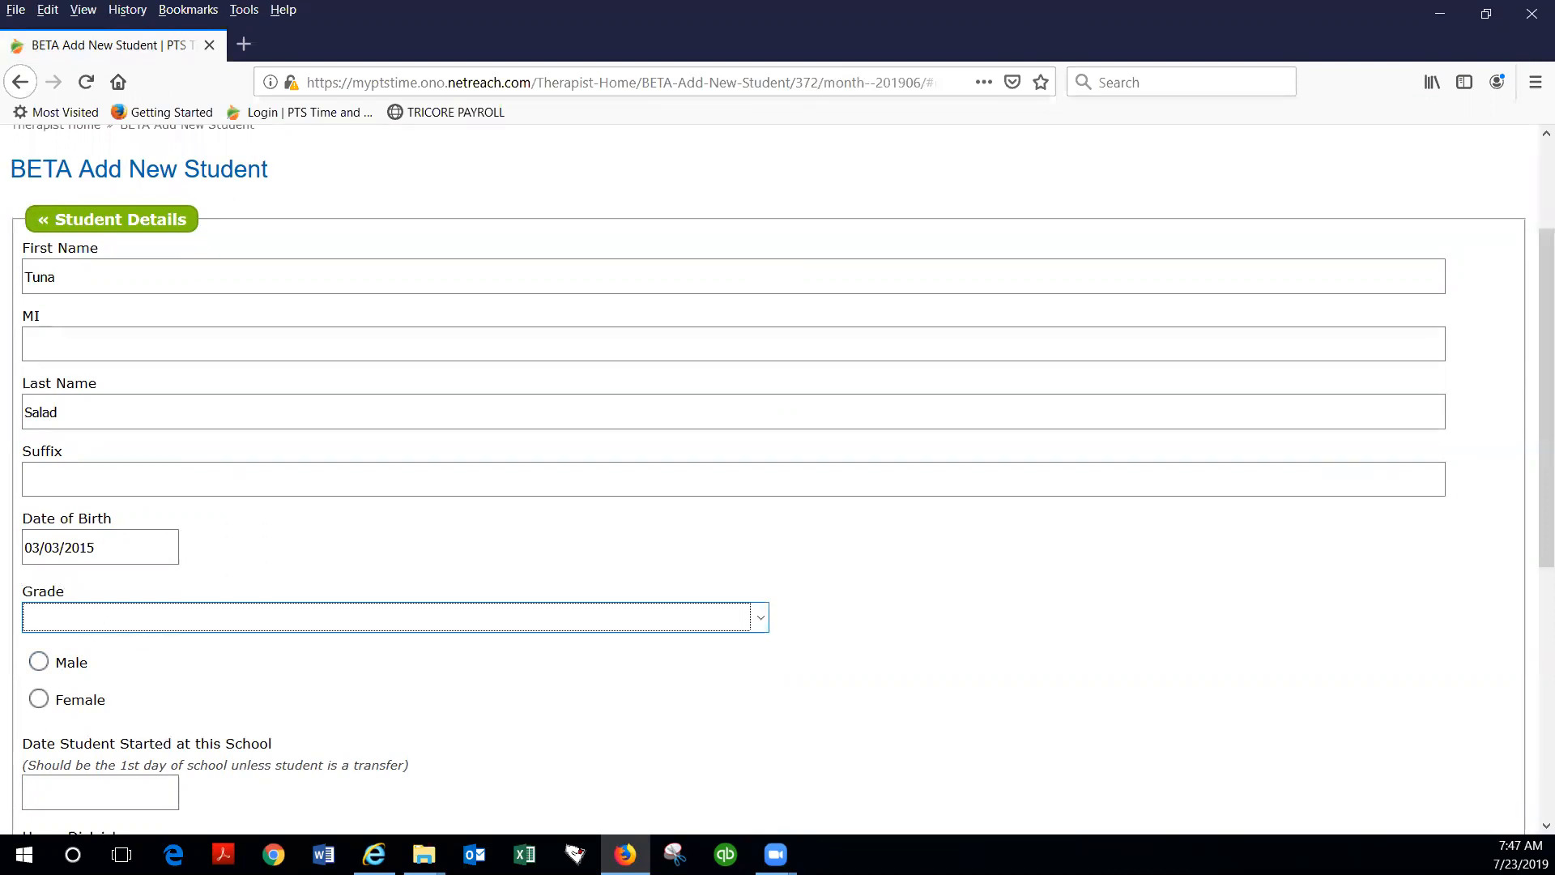
# Step: Set the grade to Pre-K, gender to Female and school start date to 7/1/2019, and submit the student details
pyautogui.press('Down')
pyautogui.click(39, 698)
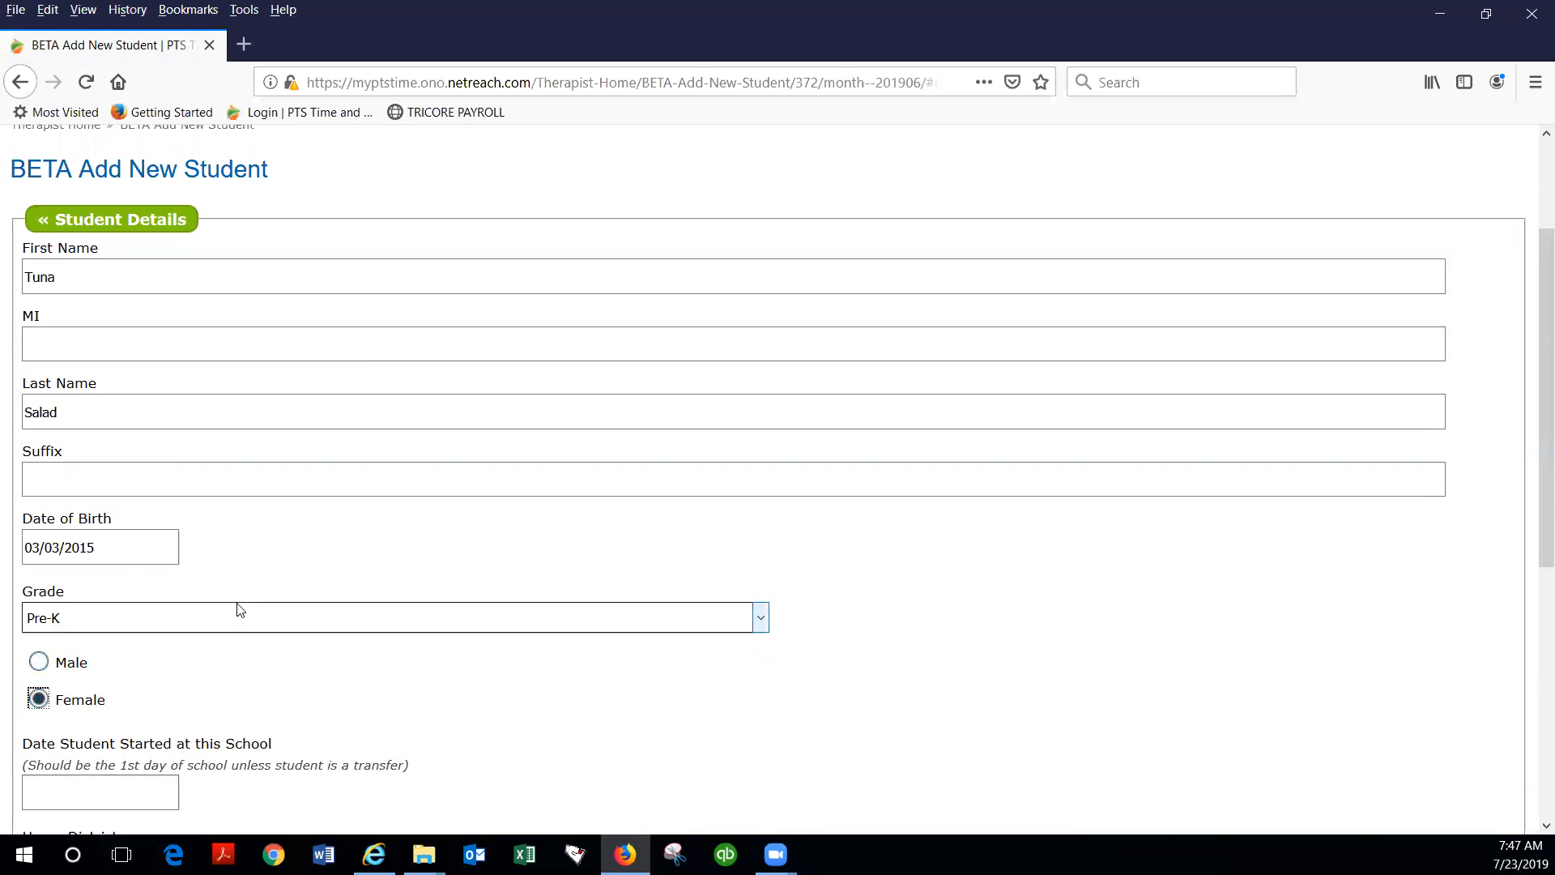
pyautogui.scroll(-2, 240, 609)
pyautogui.click(59, 606)
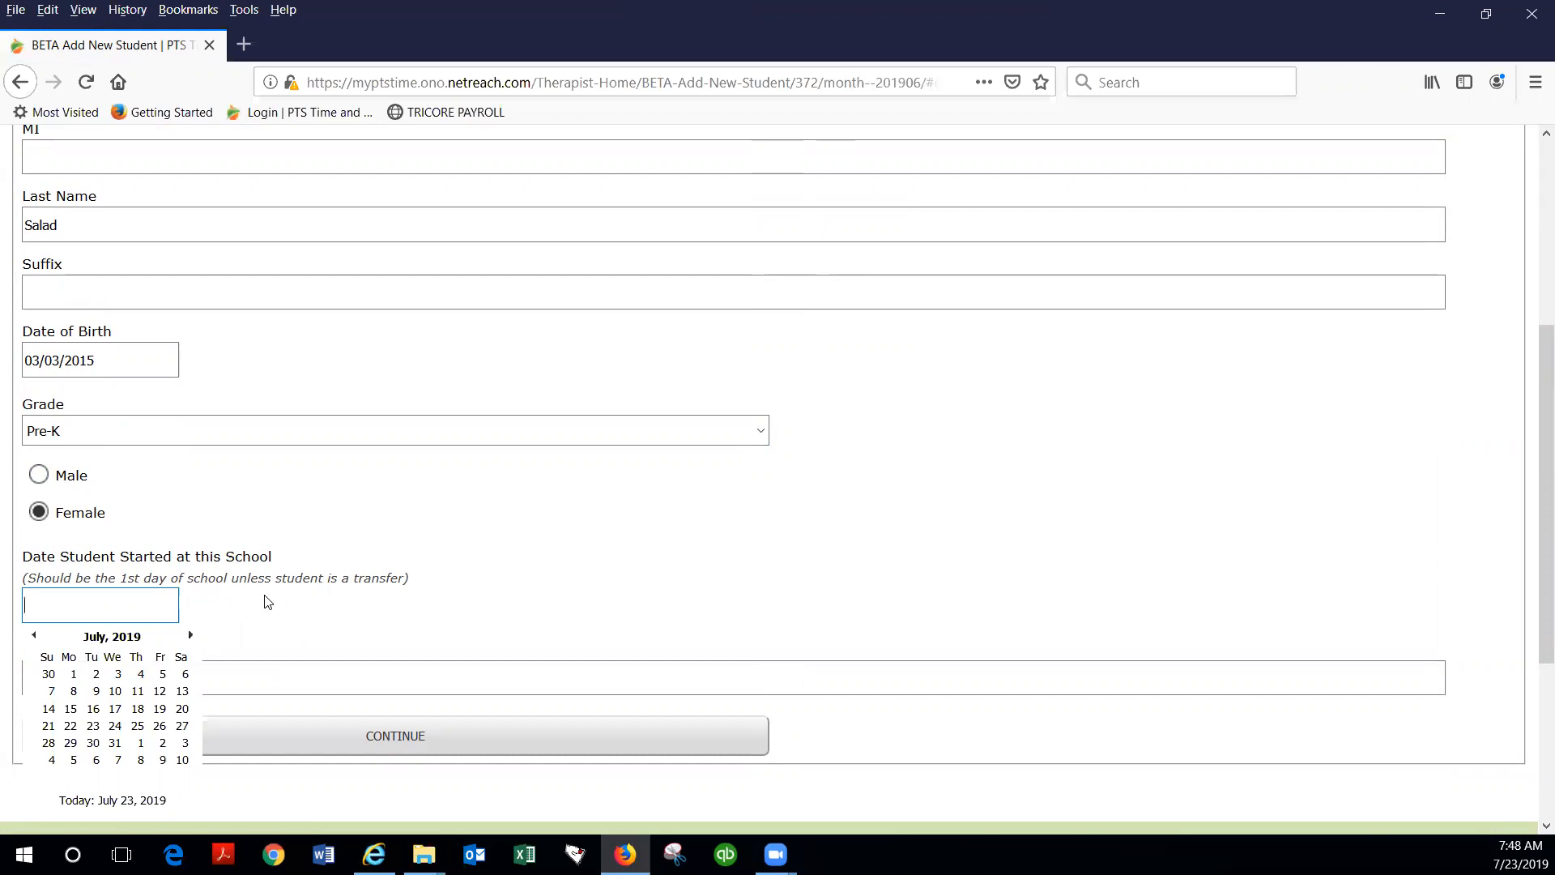
pyautogui.click(73, 675)
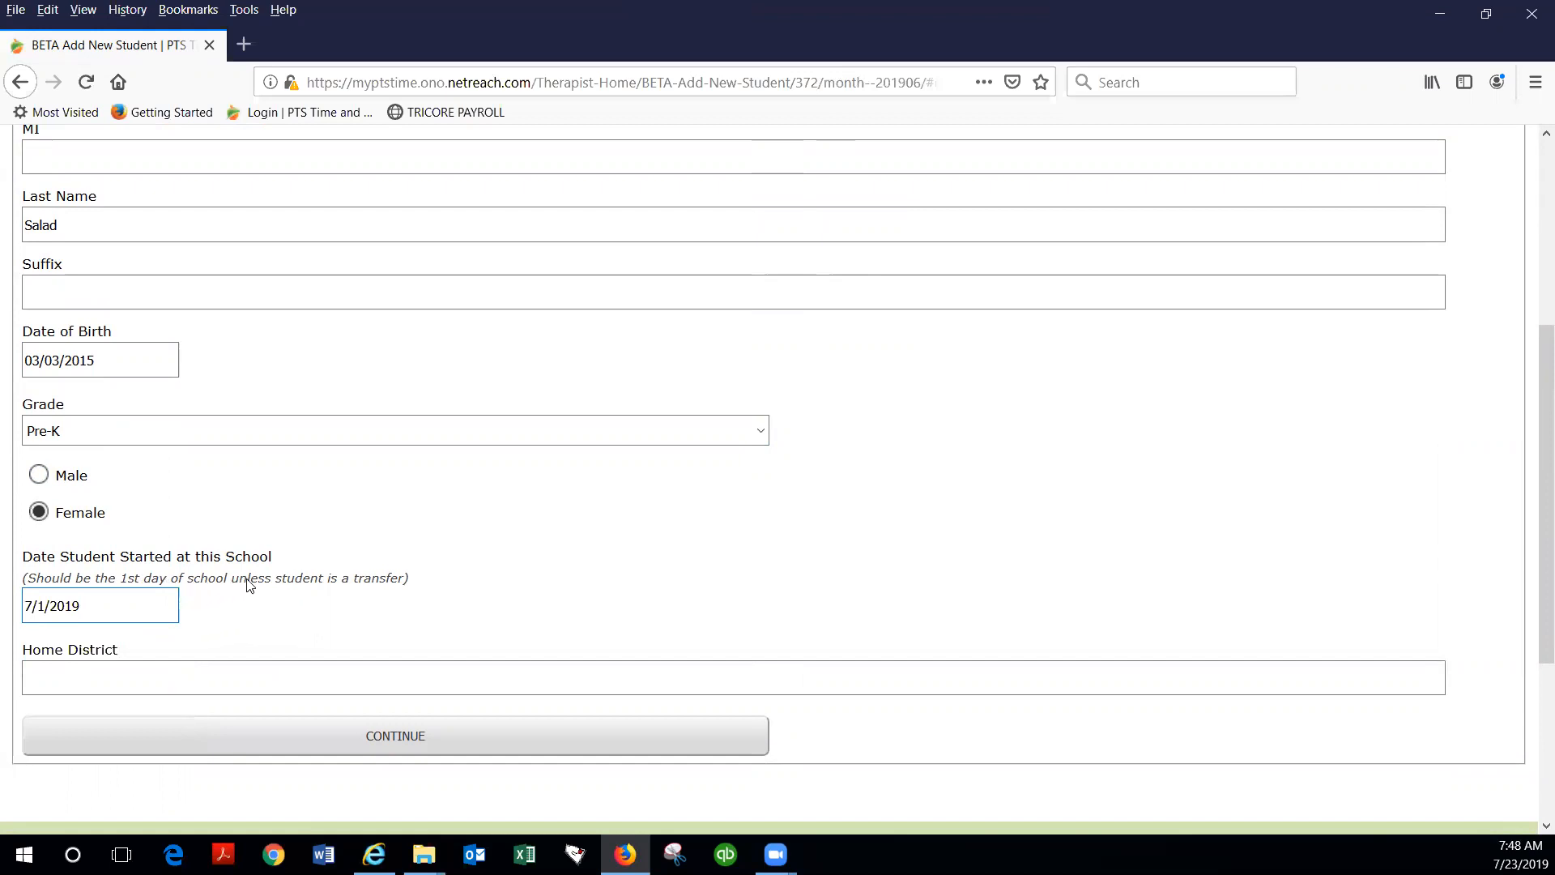
pyautogui.scroll(-2, 247, 577)
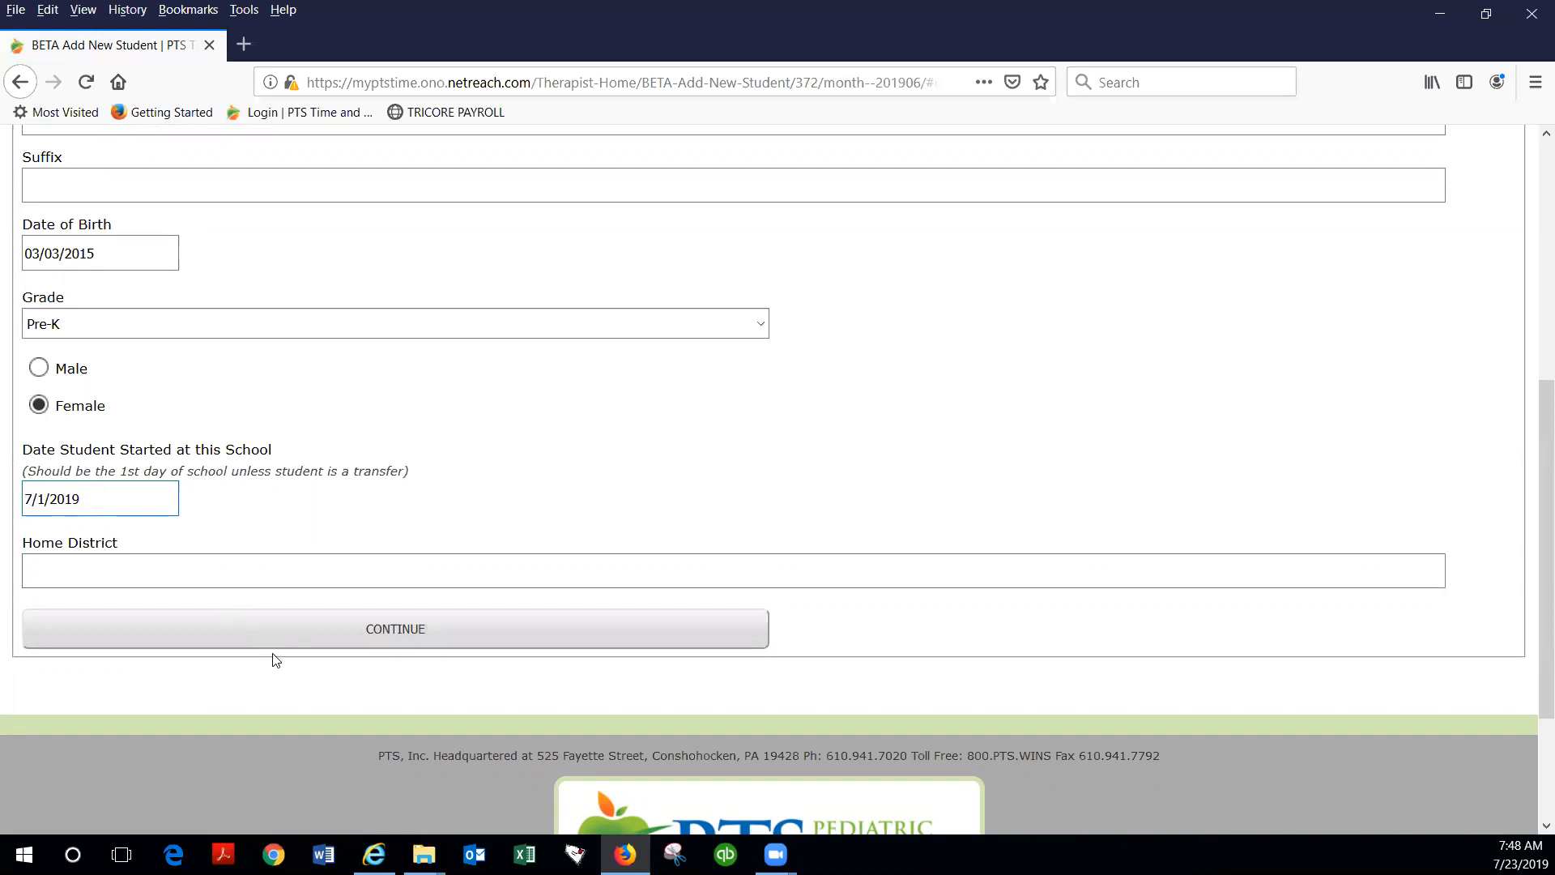
pyautogui.click(398, 629)
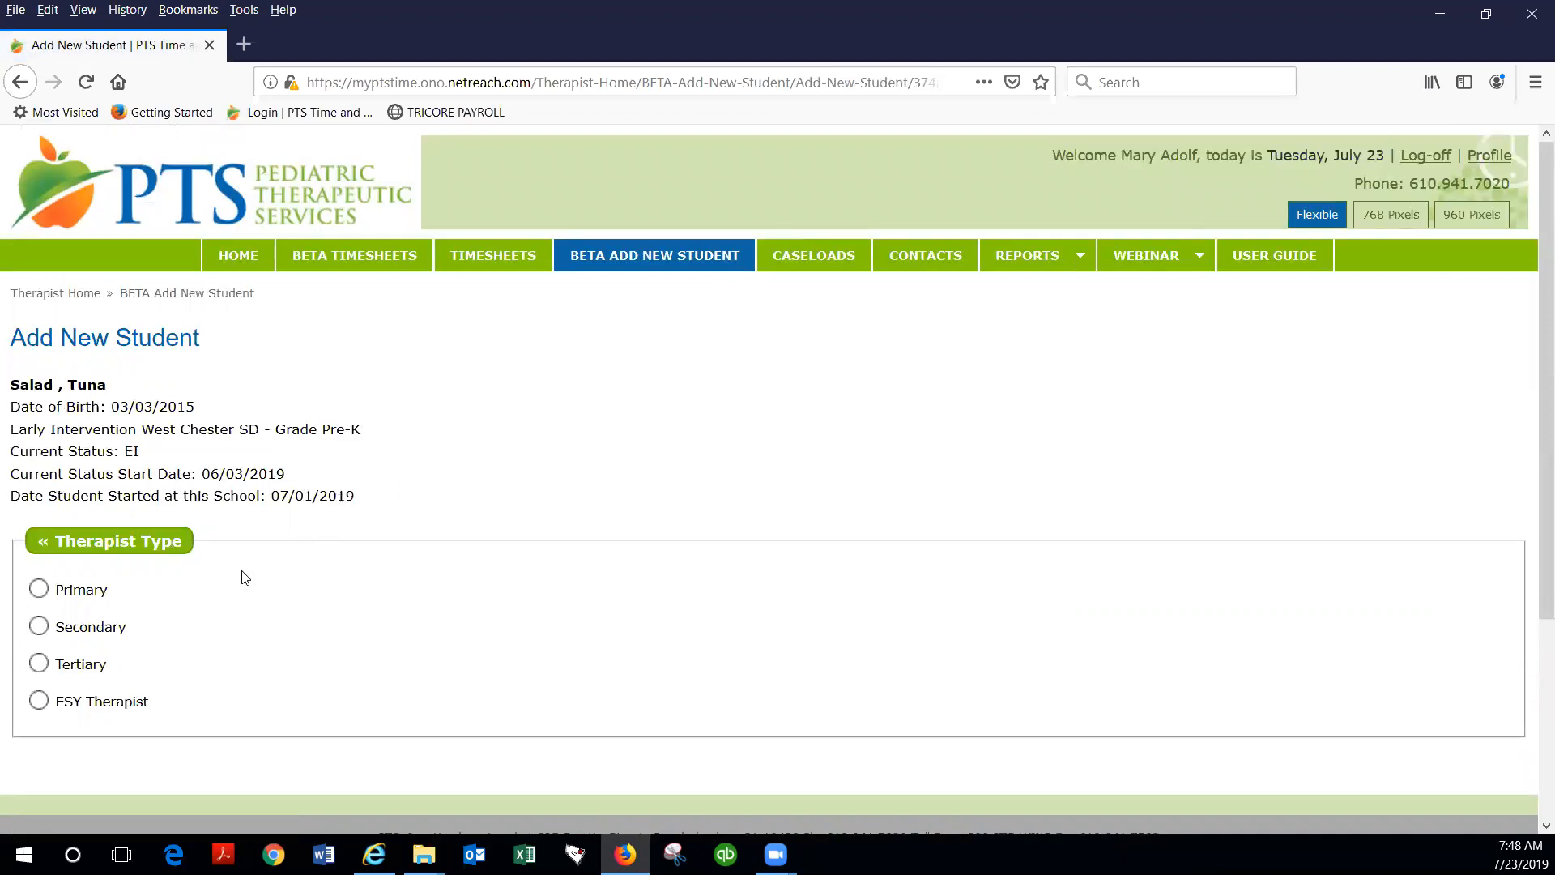
# Step: Set the therapist type to Primary and review the new student's summary
pyautogui.click(38, 589)
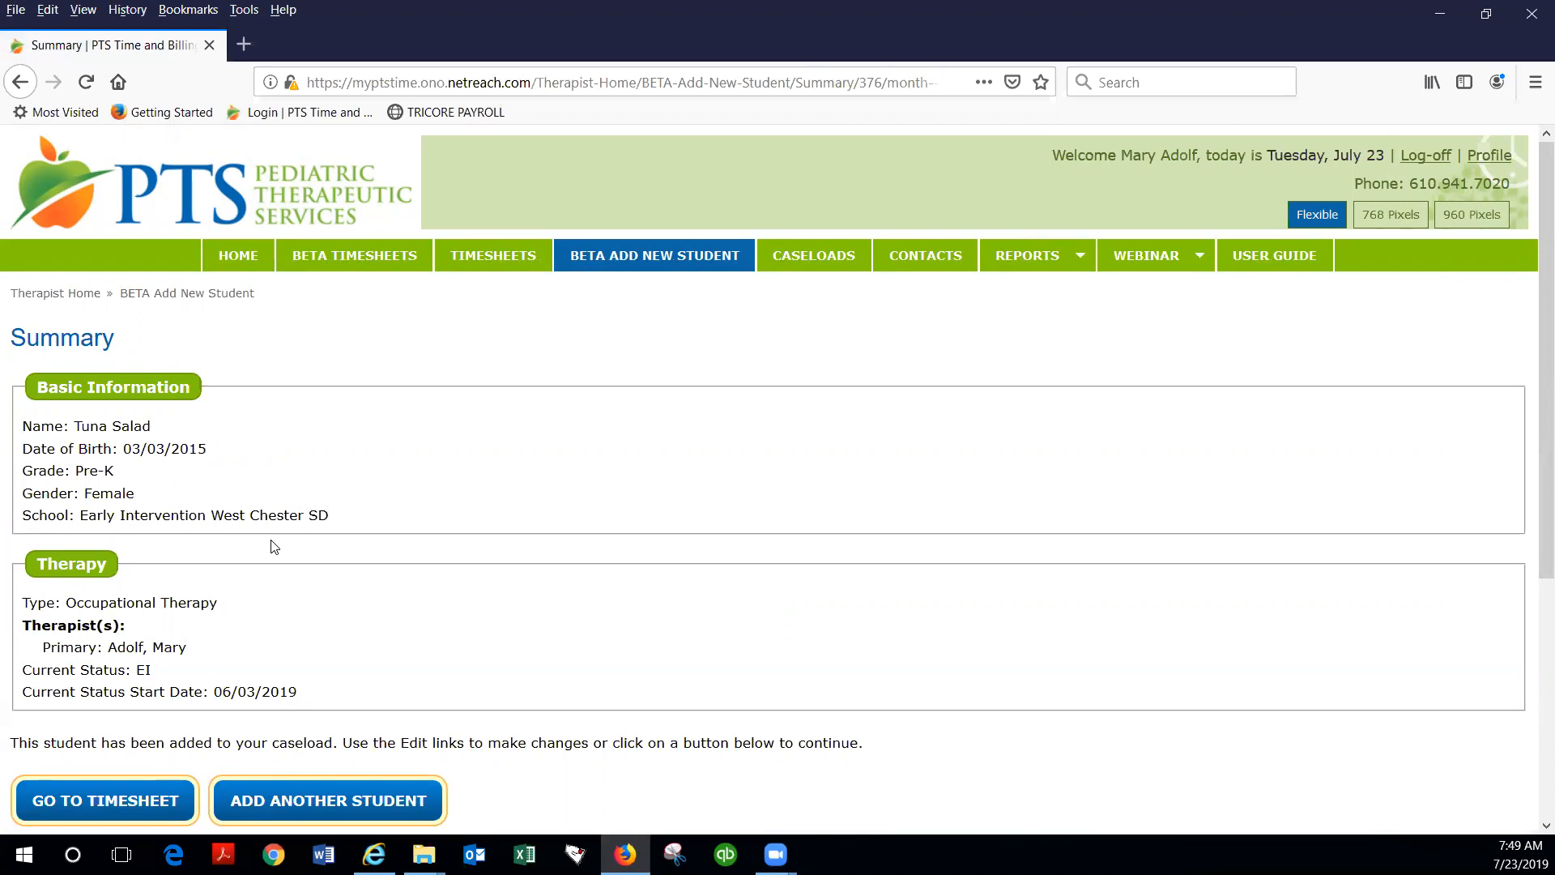
pyautogui.scroll(-1, 274, 547)
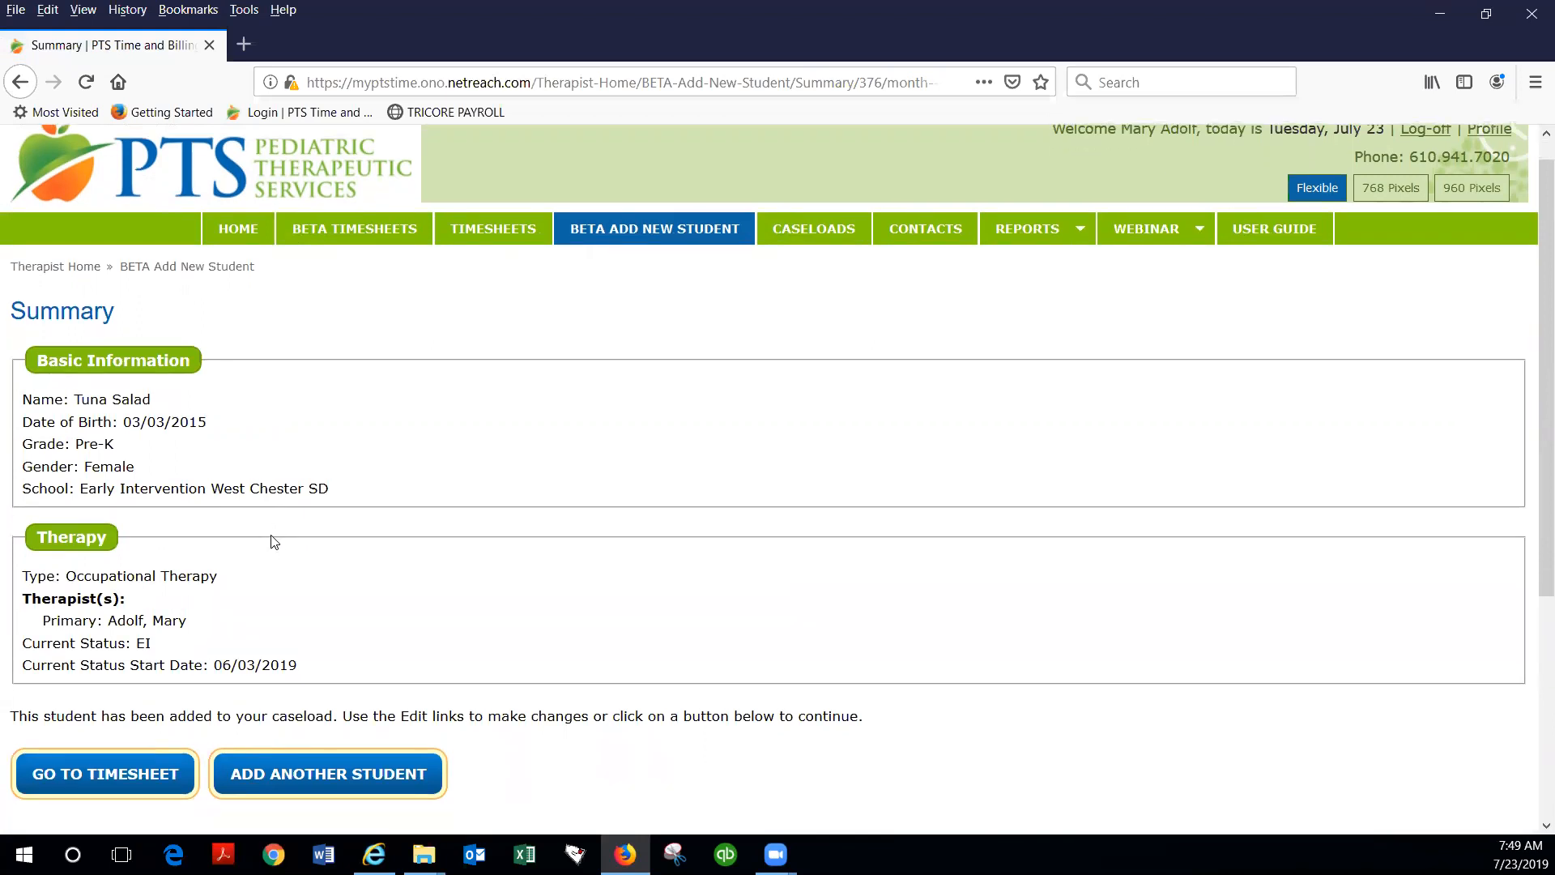
pyautogui.scroll(-3, 234, 511)
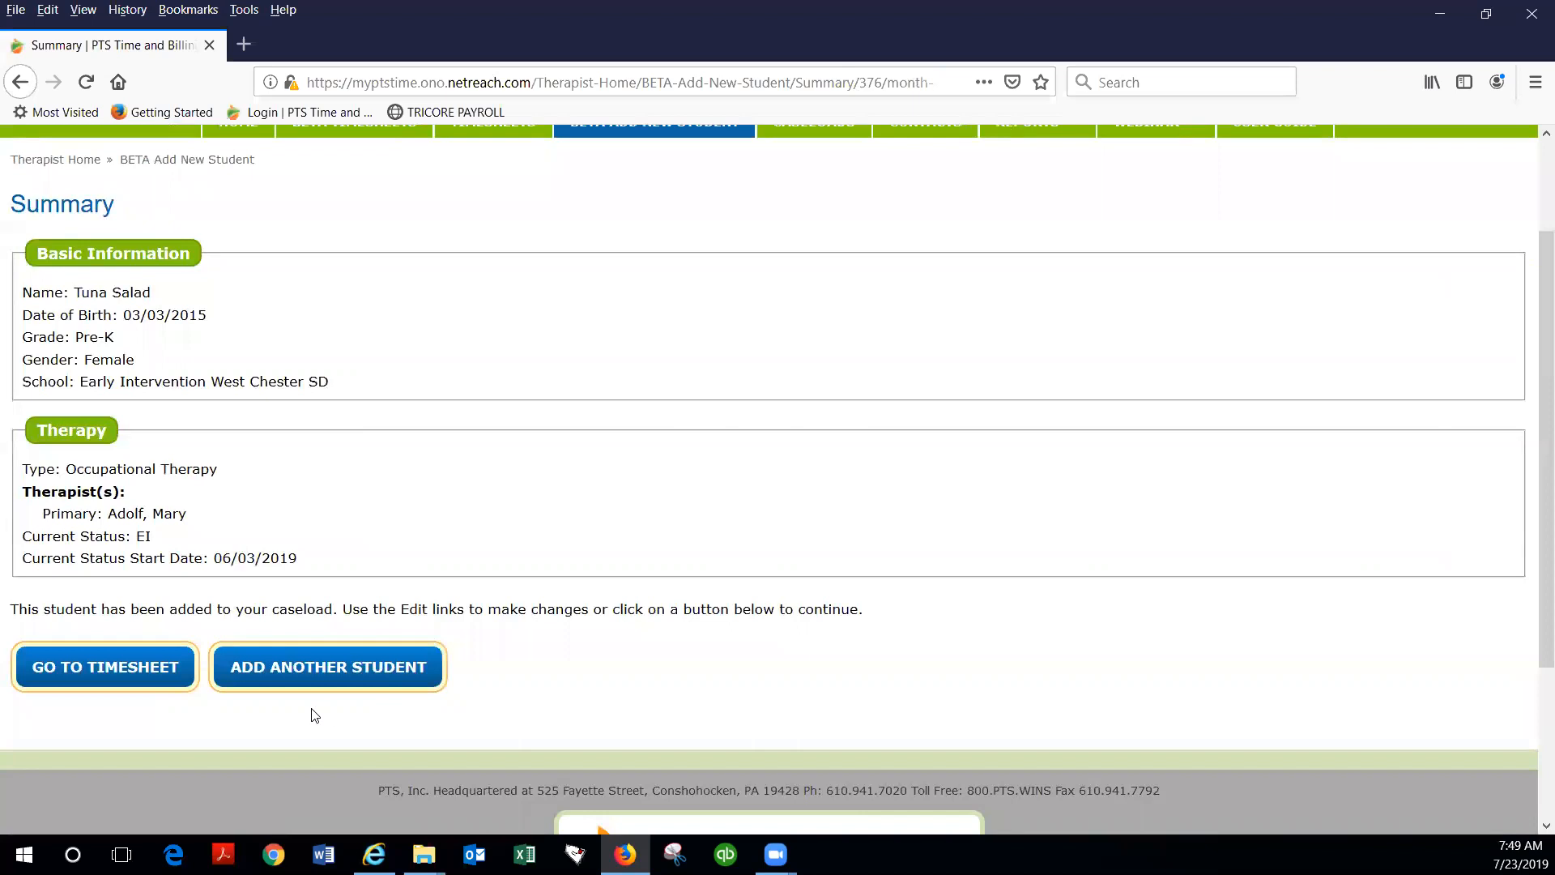
# Step: Go to the beta timesheets and open the July 01 — July 05 week for West Chester SD
pyautogui.click(104, 674)
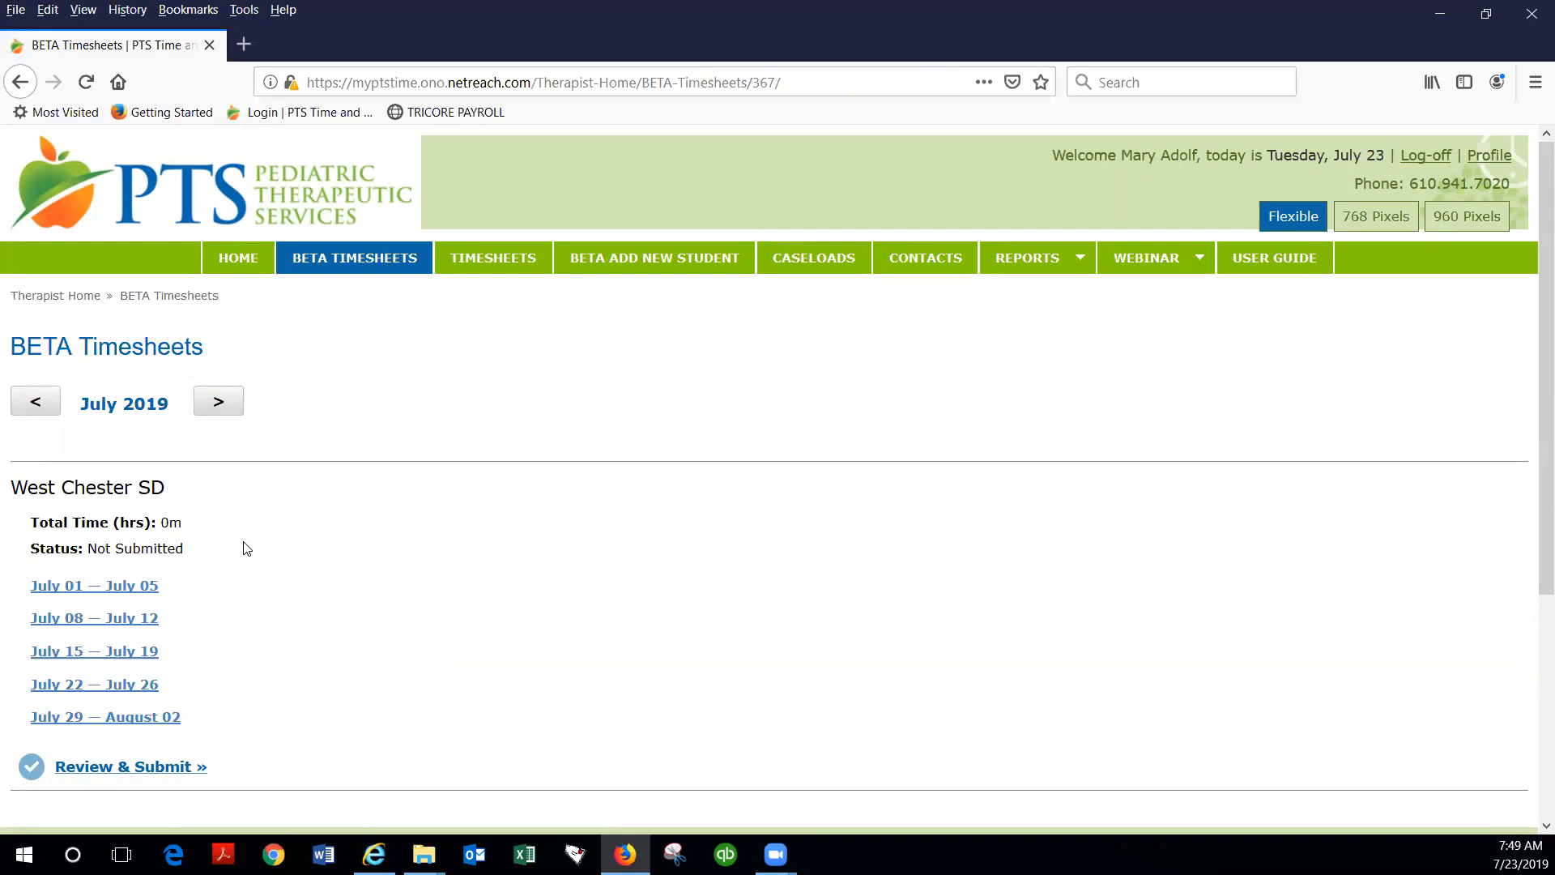
pyautogui.click(216, 405)
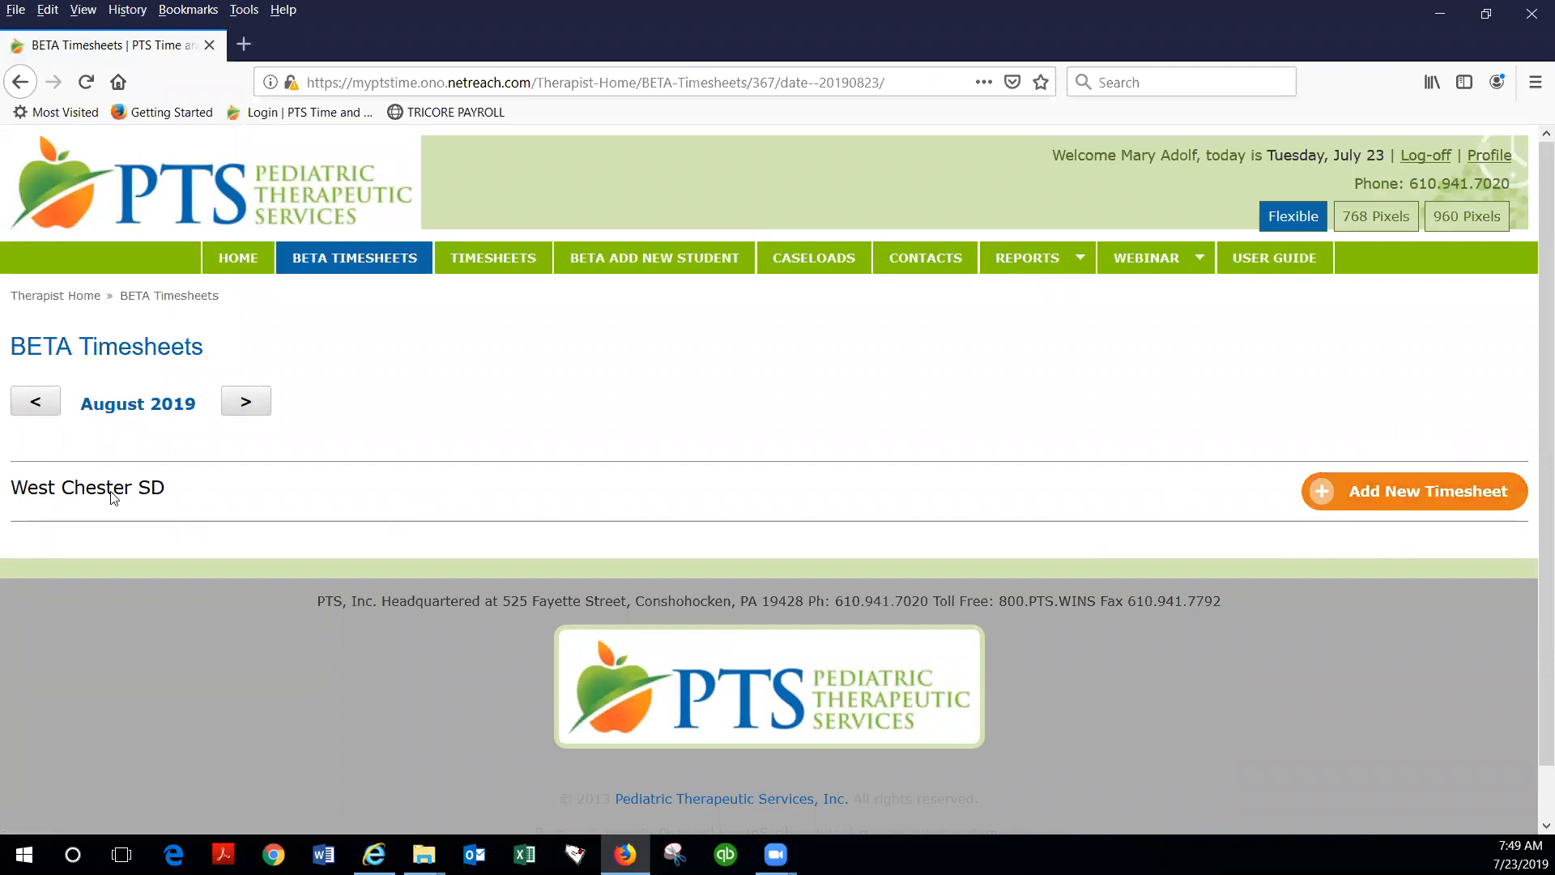
pyautogui.click(32, 404)
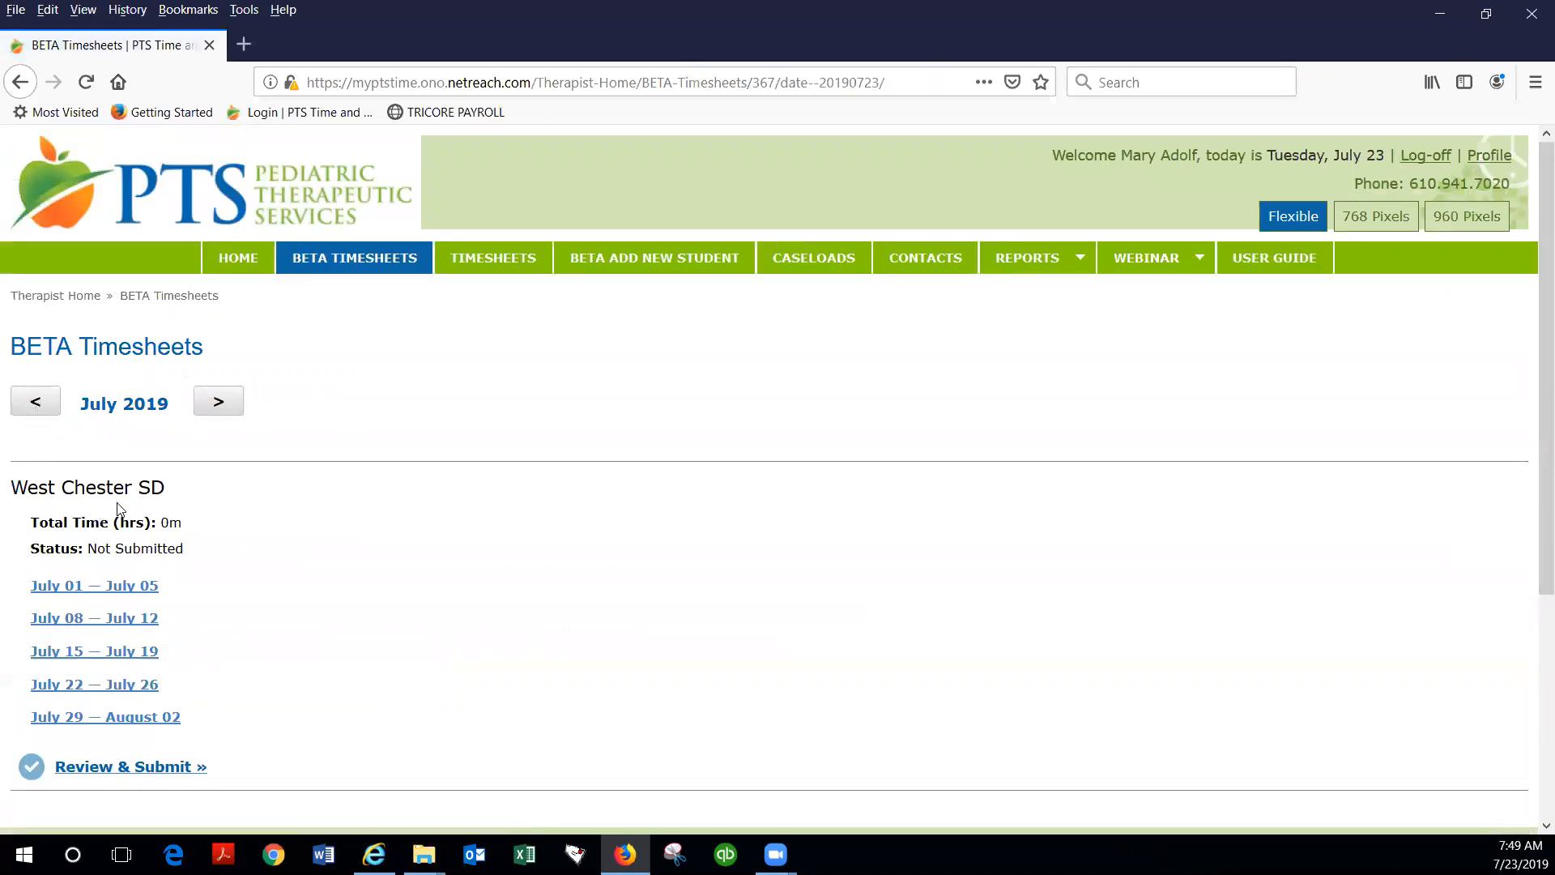
pyautogui.scroll(-1, 126, 544)
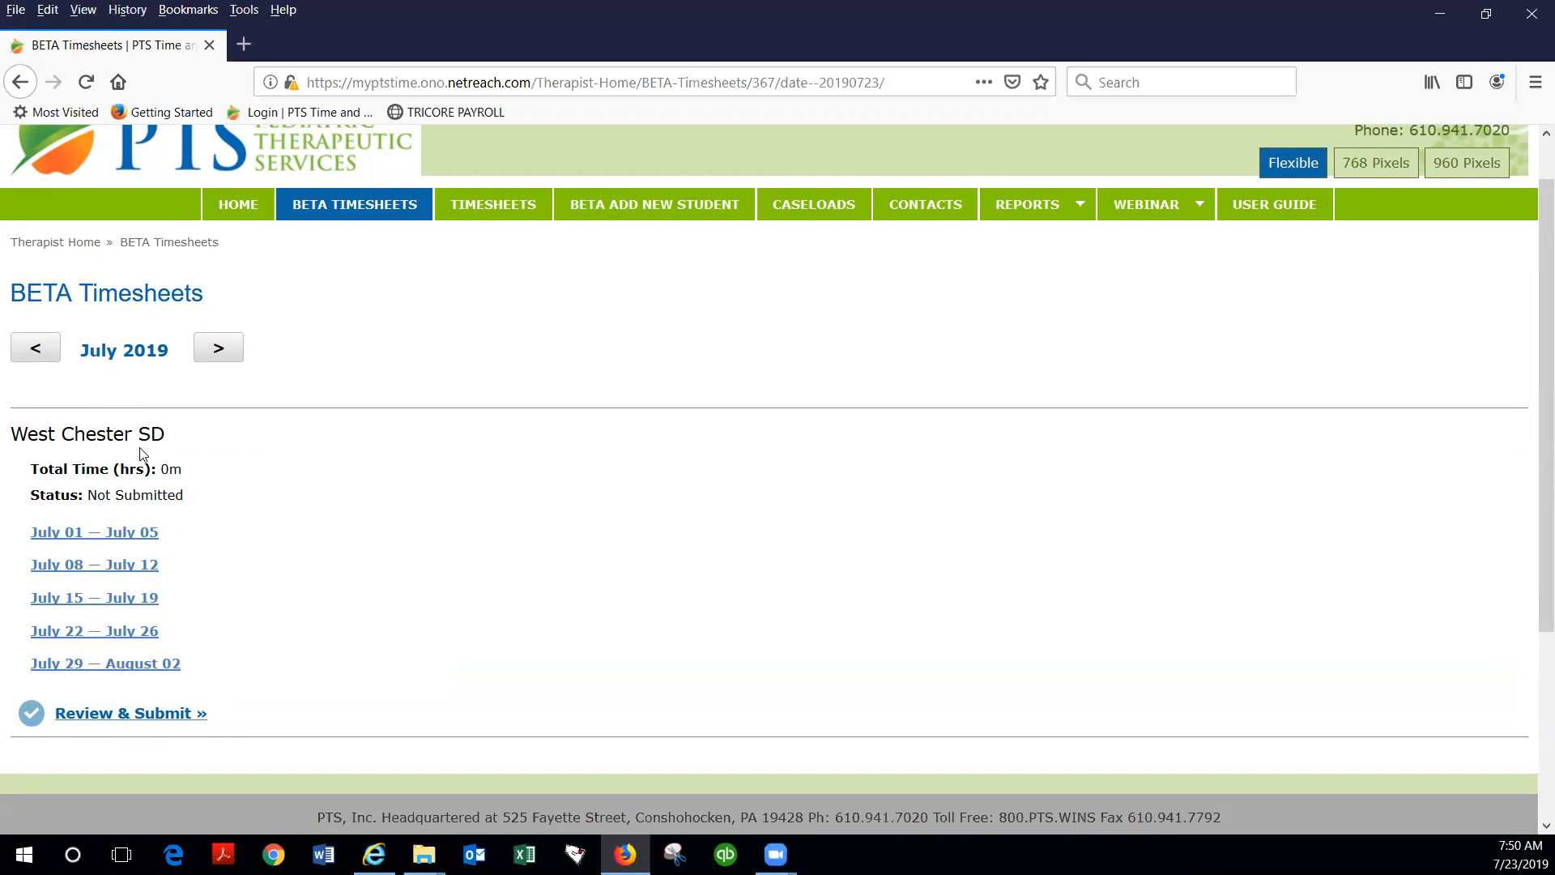
pyautogui.scroll(-2, 149, 462)
pyautogui.scroll(-1, 148, 462)
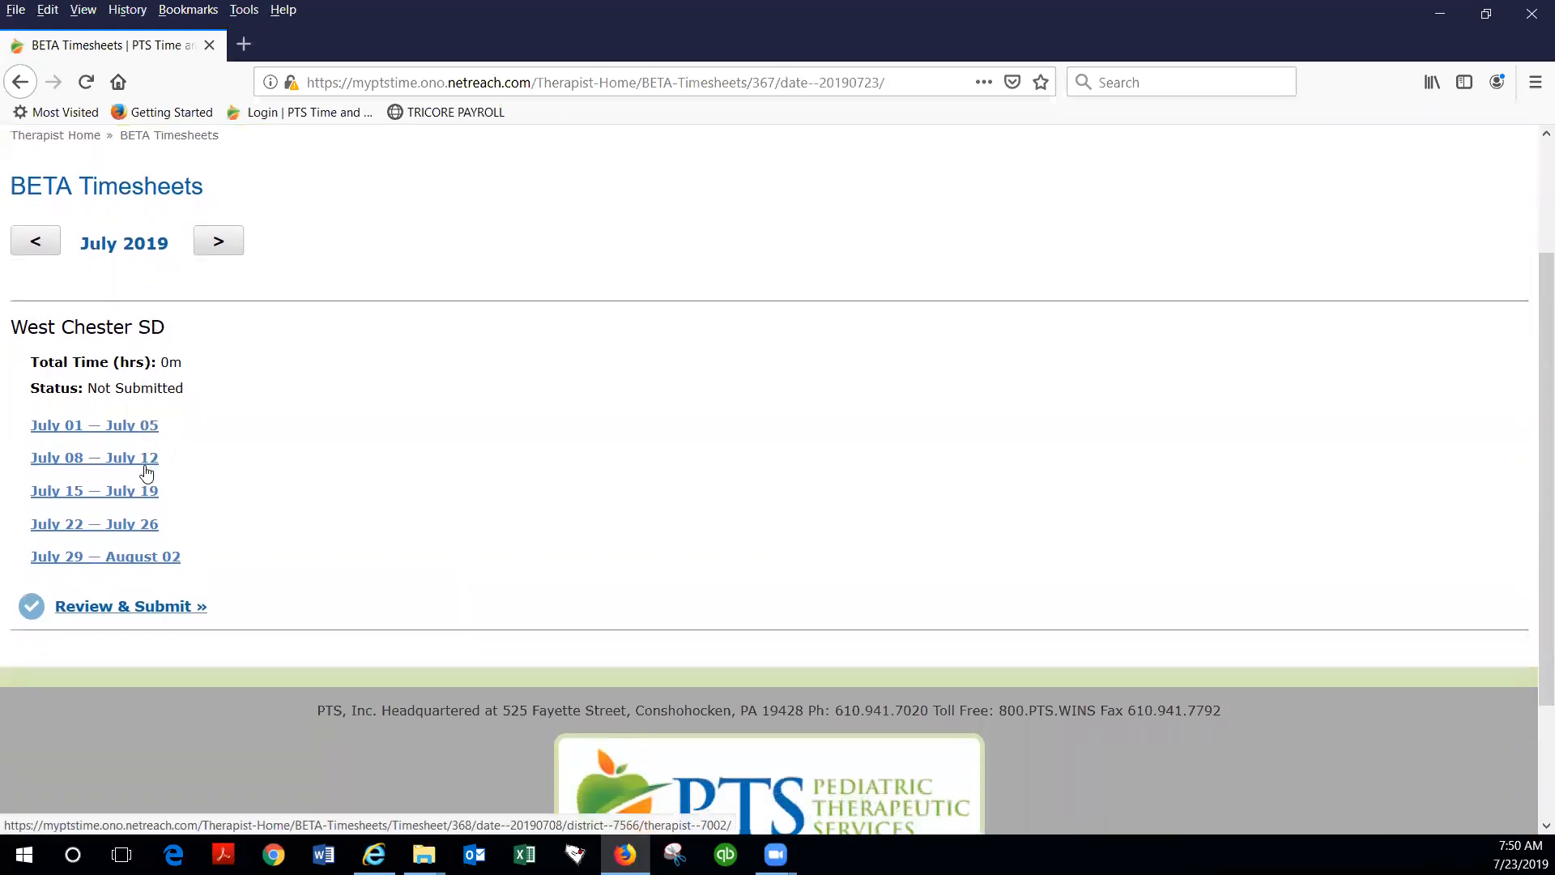
pyautogui.scroll(3, 146, 466)
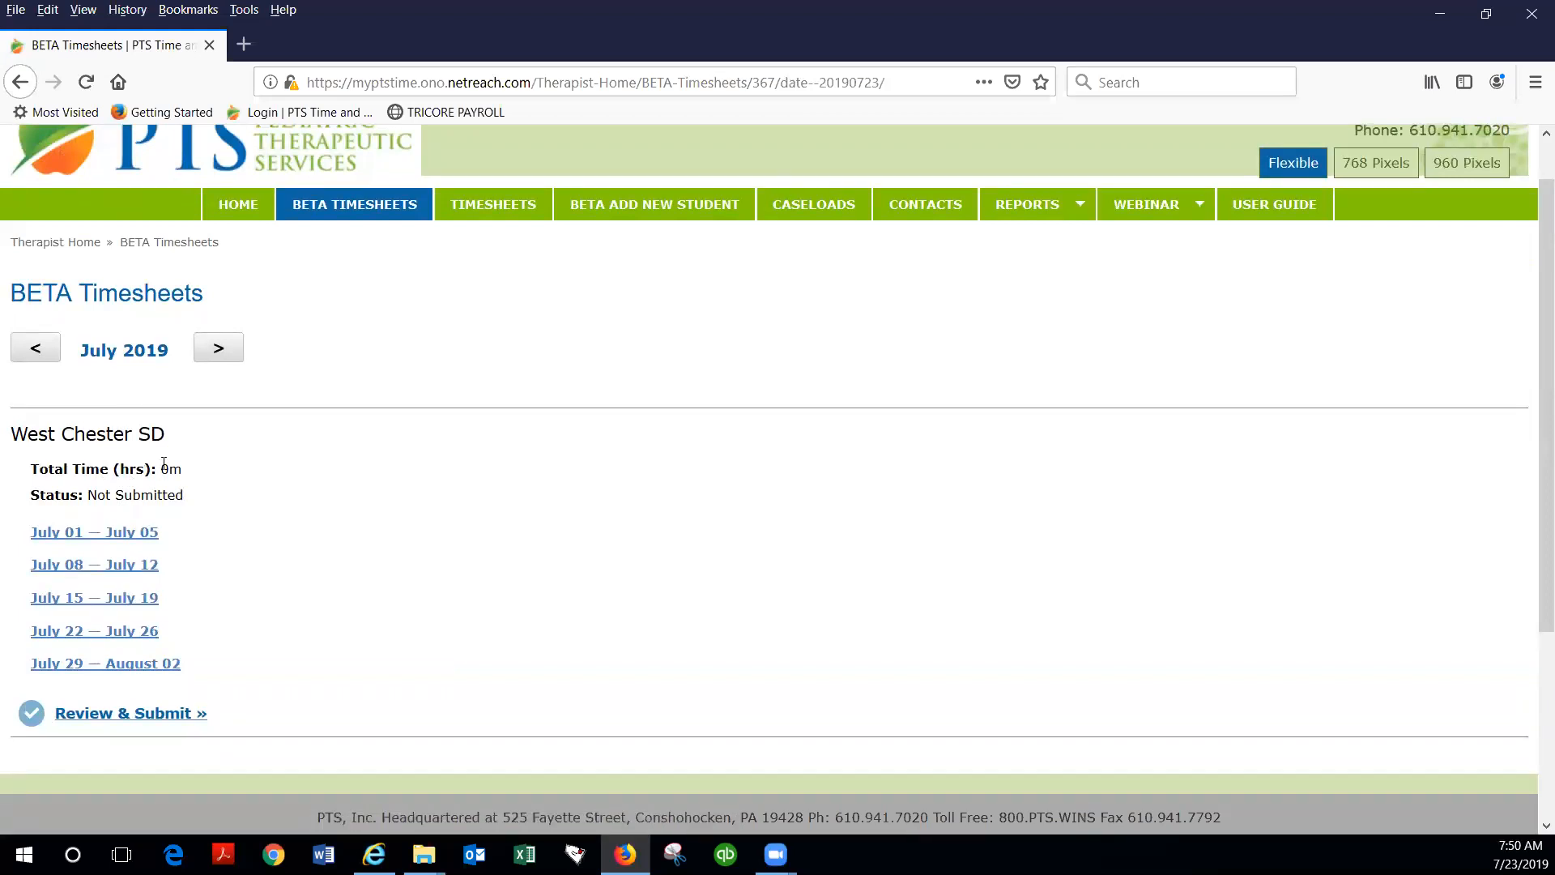
pyautogui.click(112, 534)
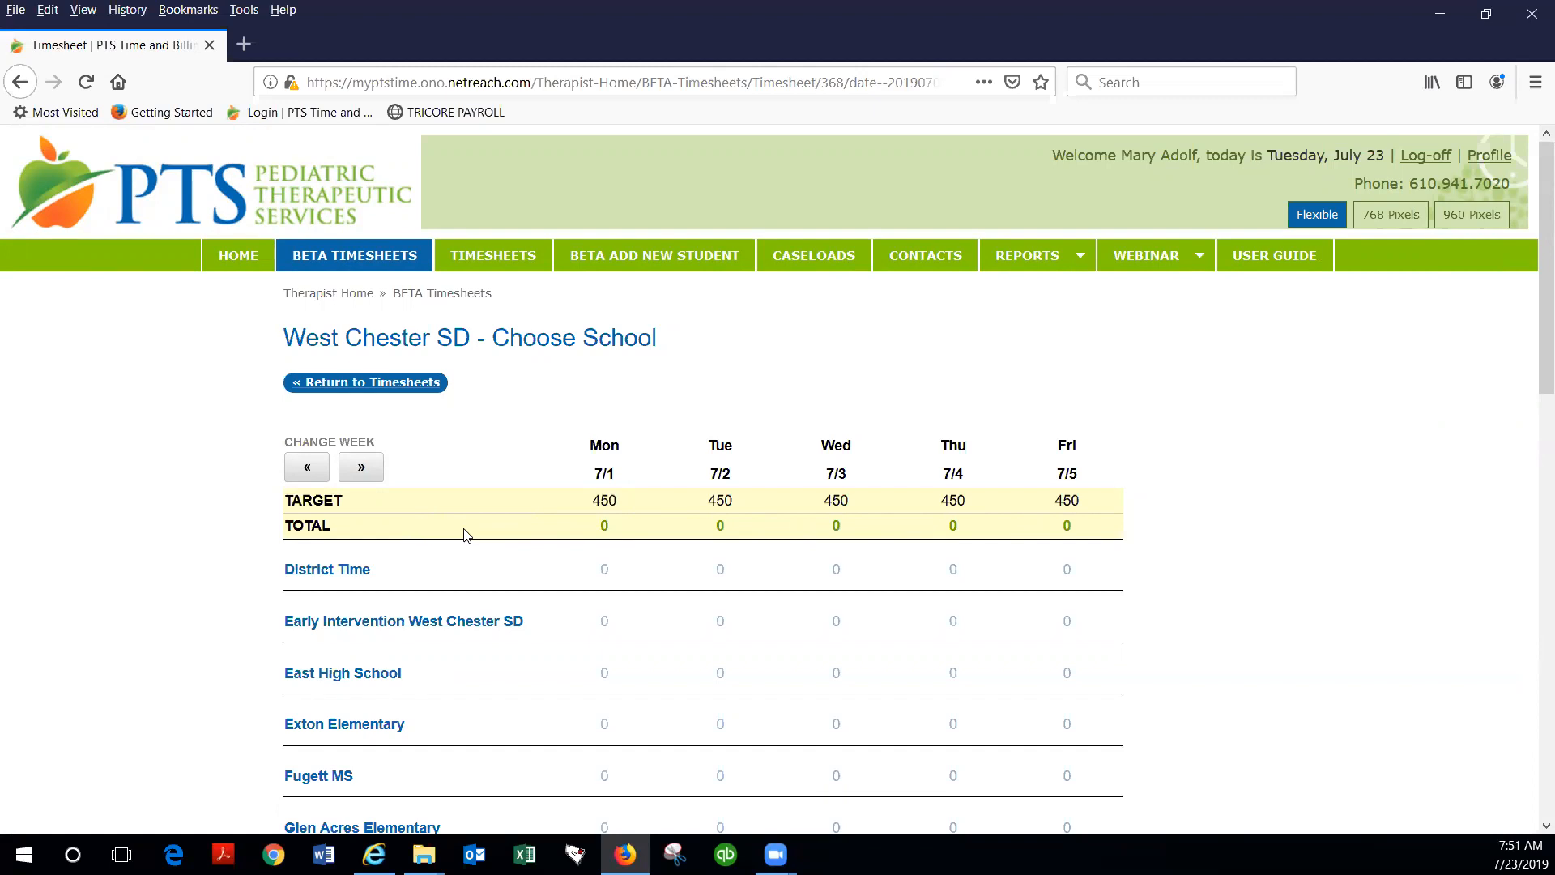
# Step: Examine the Other non-student time entry form for 7/1 under District Time, without saving an entry
pyautogui.scroll(-3, 466, 534)
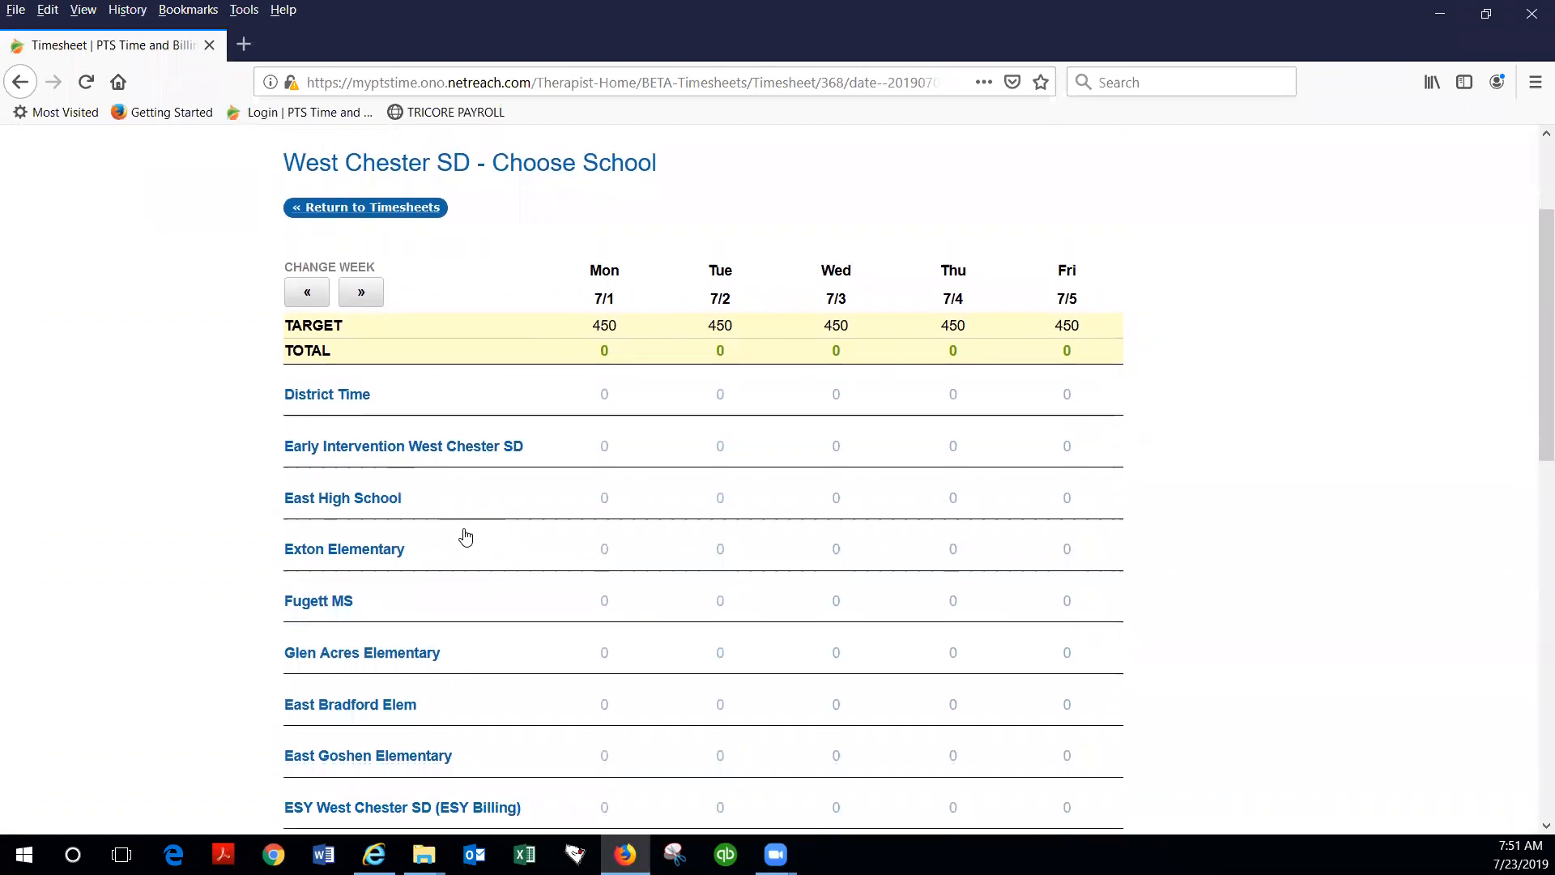
pyautogui.click(325, 392)
pyautogui.moveTo(340, 422); pyautogui.dragTo(346, 423)
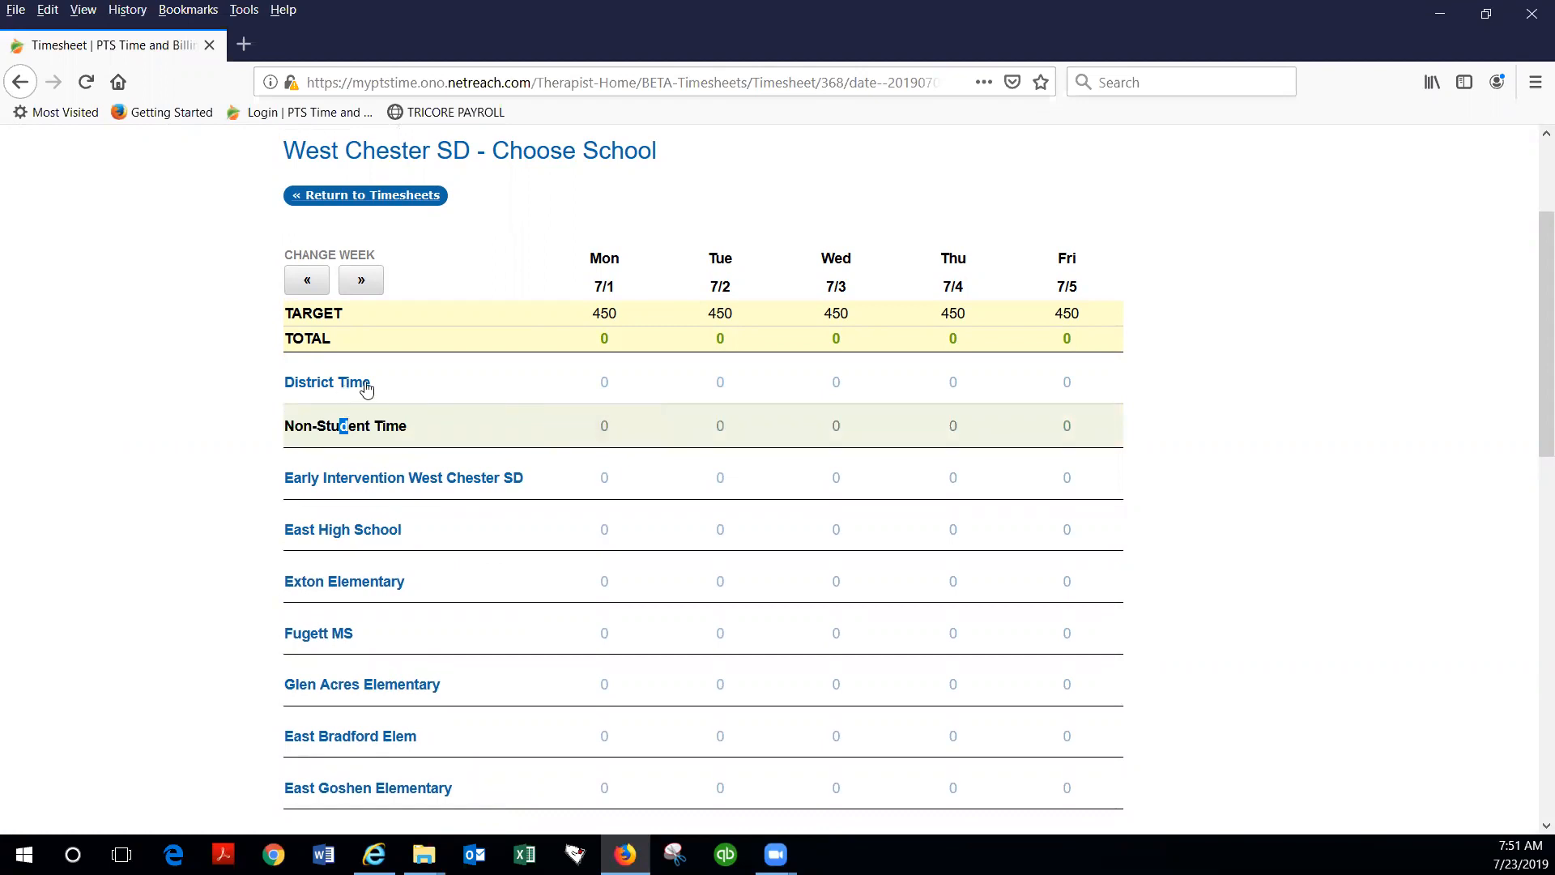
pyautogui.click(604, 429)
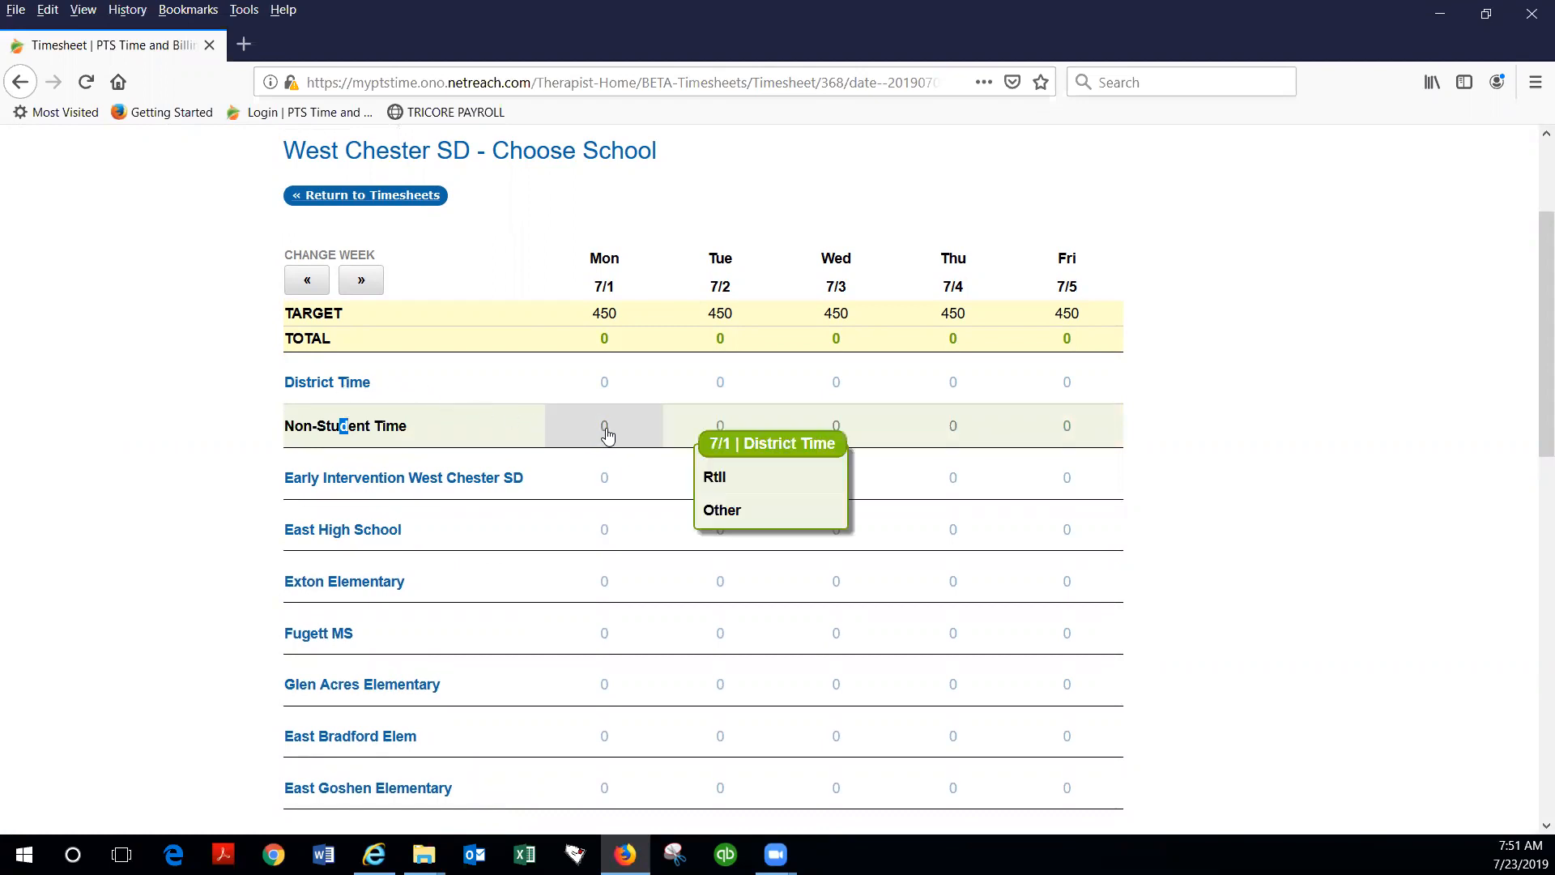
pyautogui.click(736, 514)
pyautogui.click(684, 456)
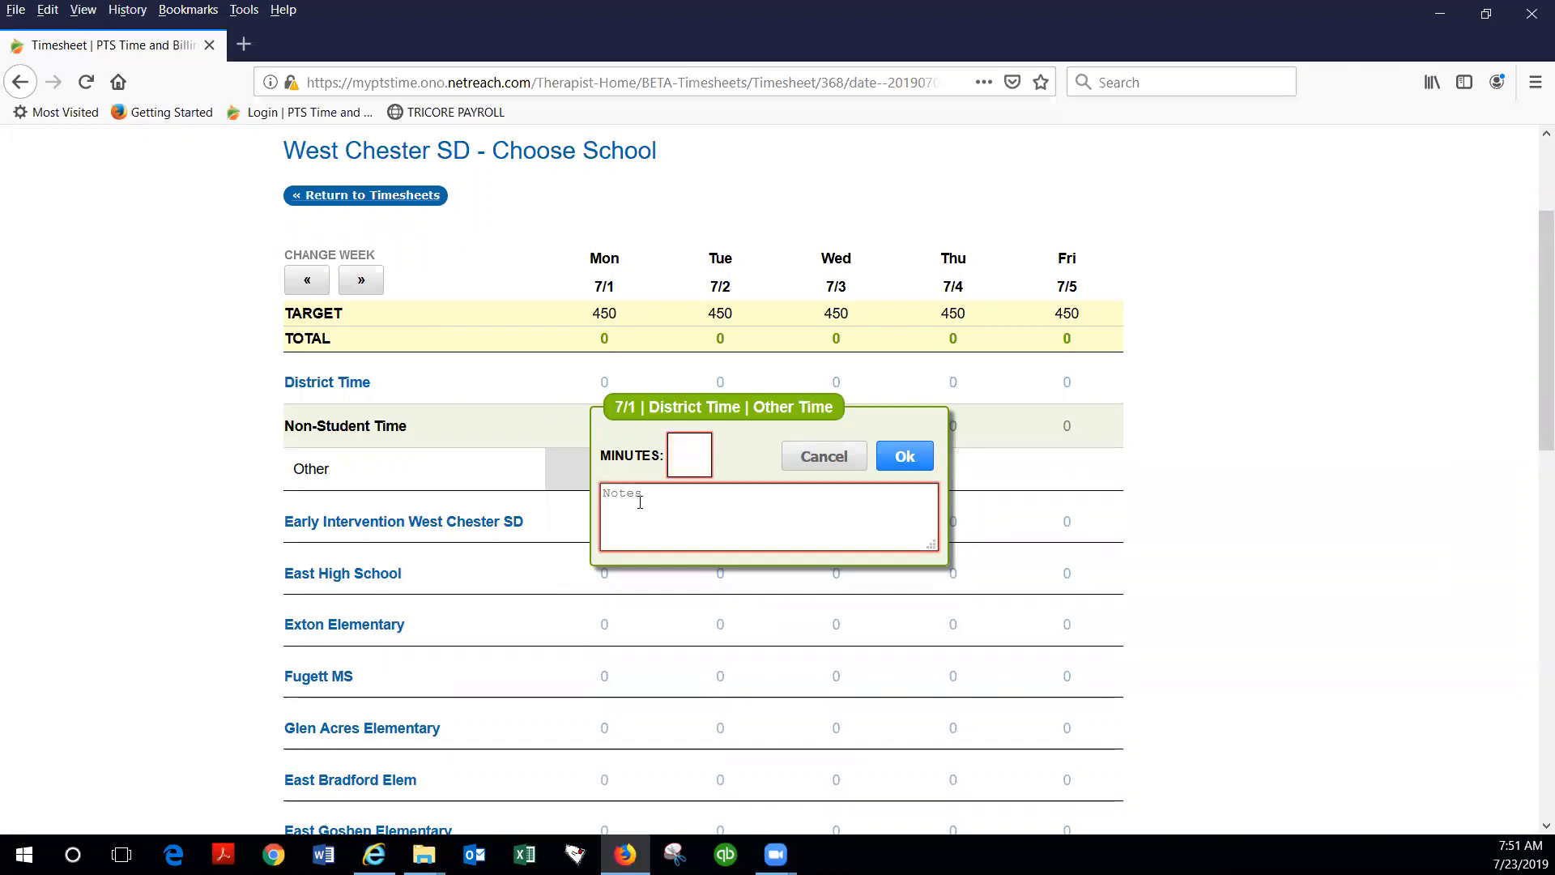
pyautogui.click(800, 458)
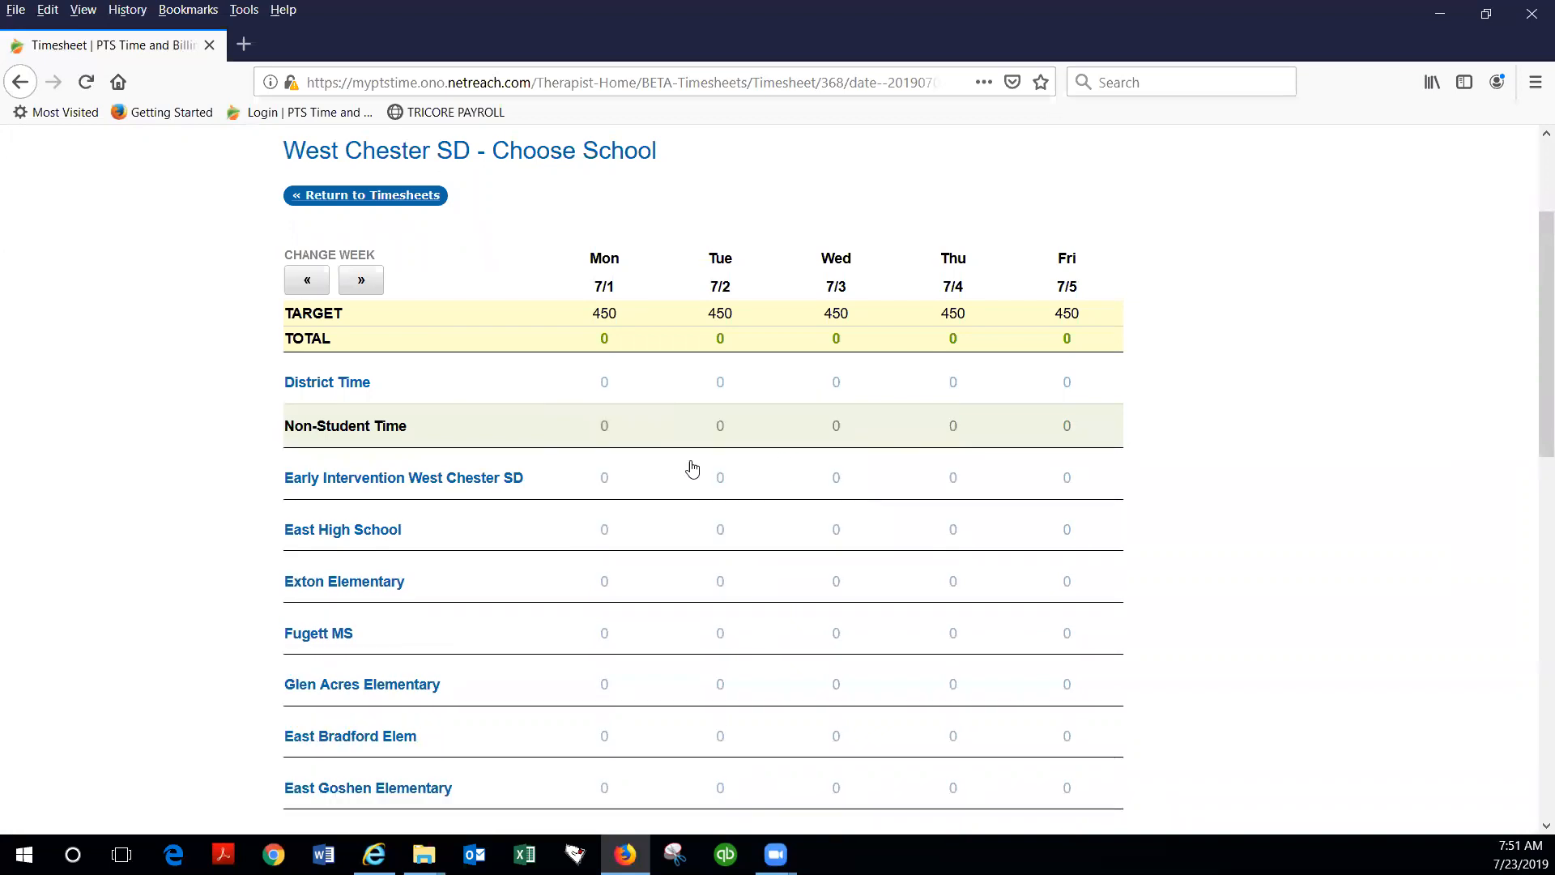
pyautogui.click(338, 386)
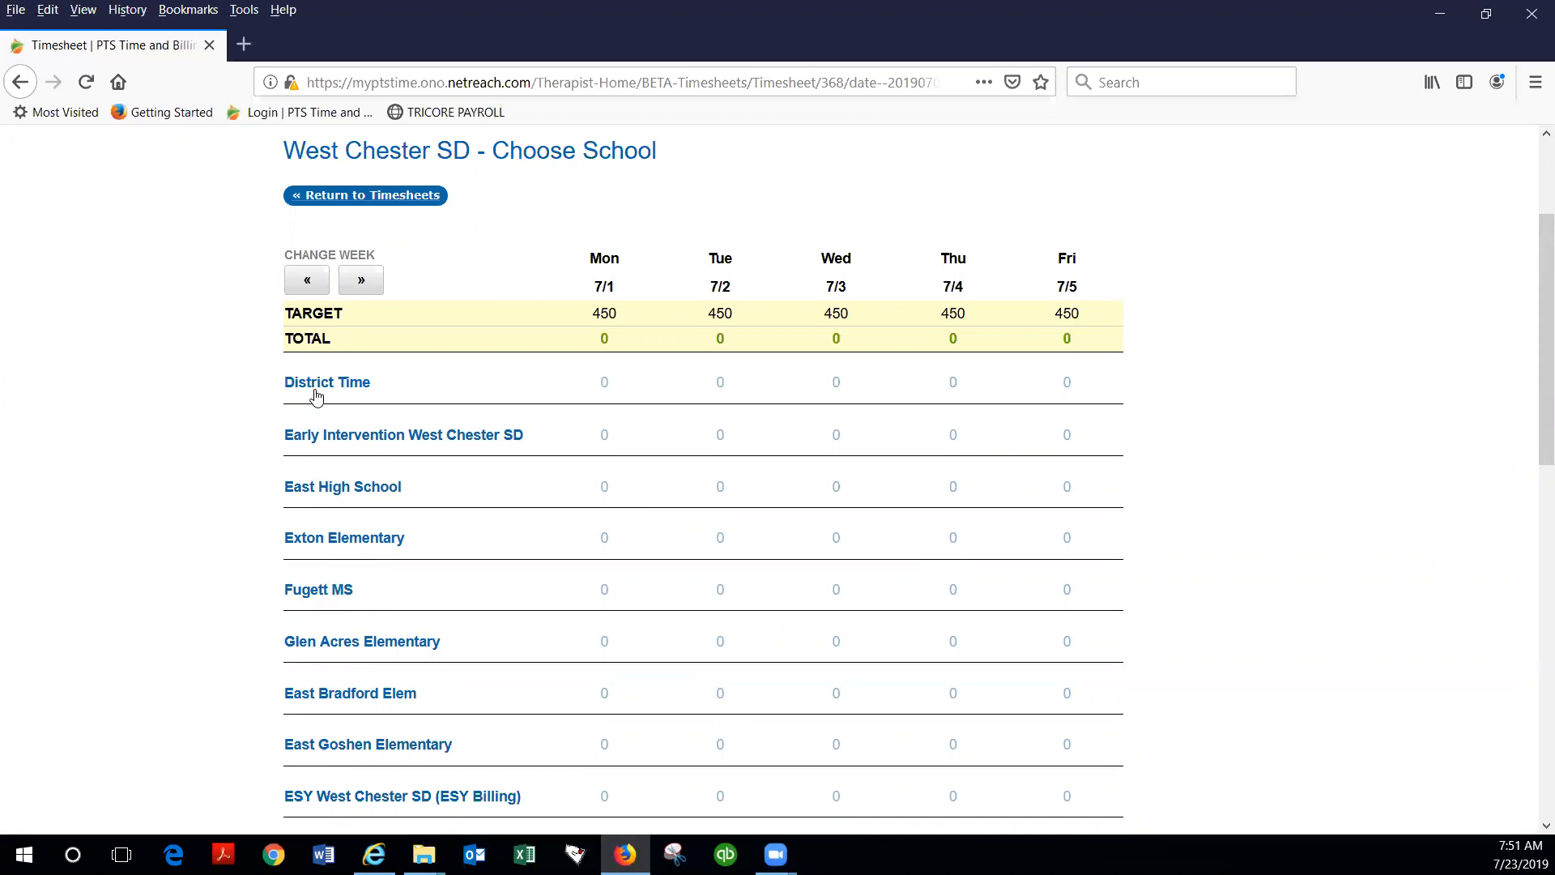
# Step: Expand Early Intervention West Chester SD and examine its Other non-student time form for 7/1, without saving an entry
pyautogui.click(318, 445)
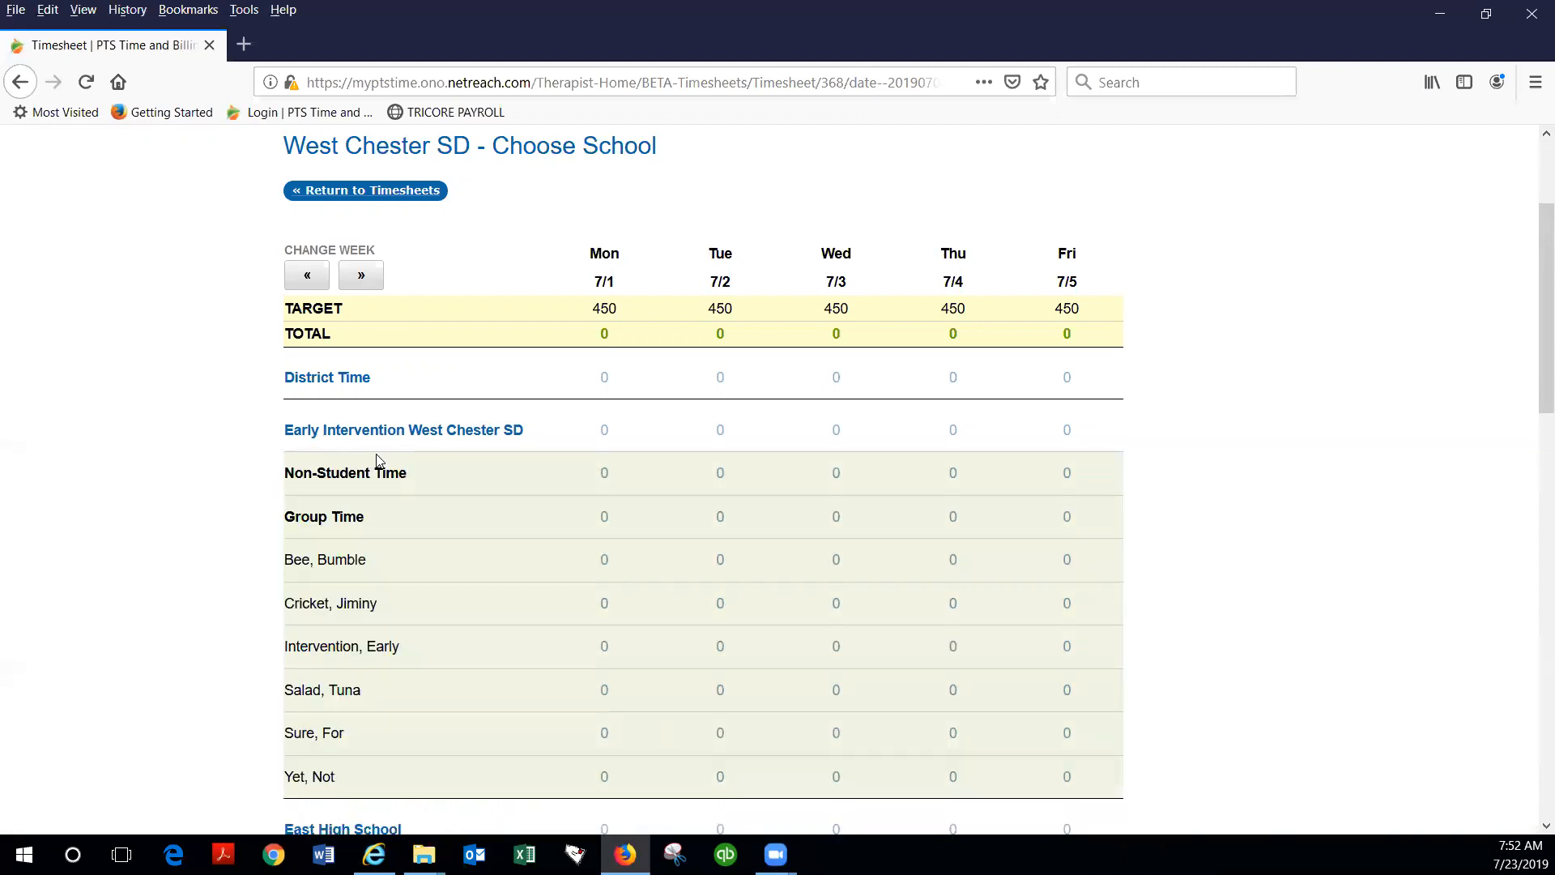
pyautogui.scroll(-3, 376, 454)
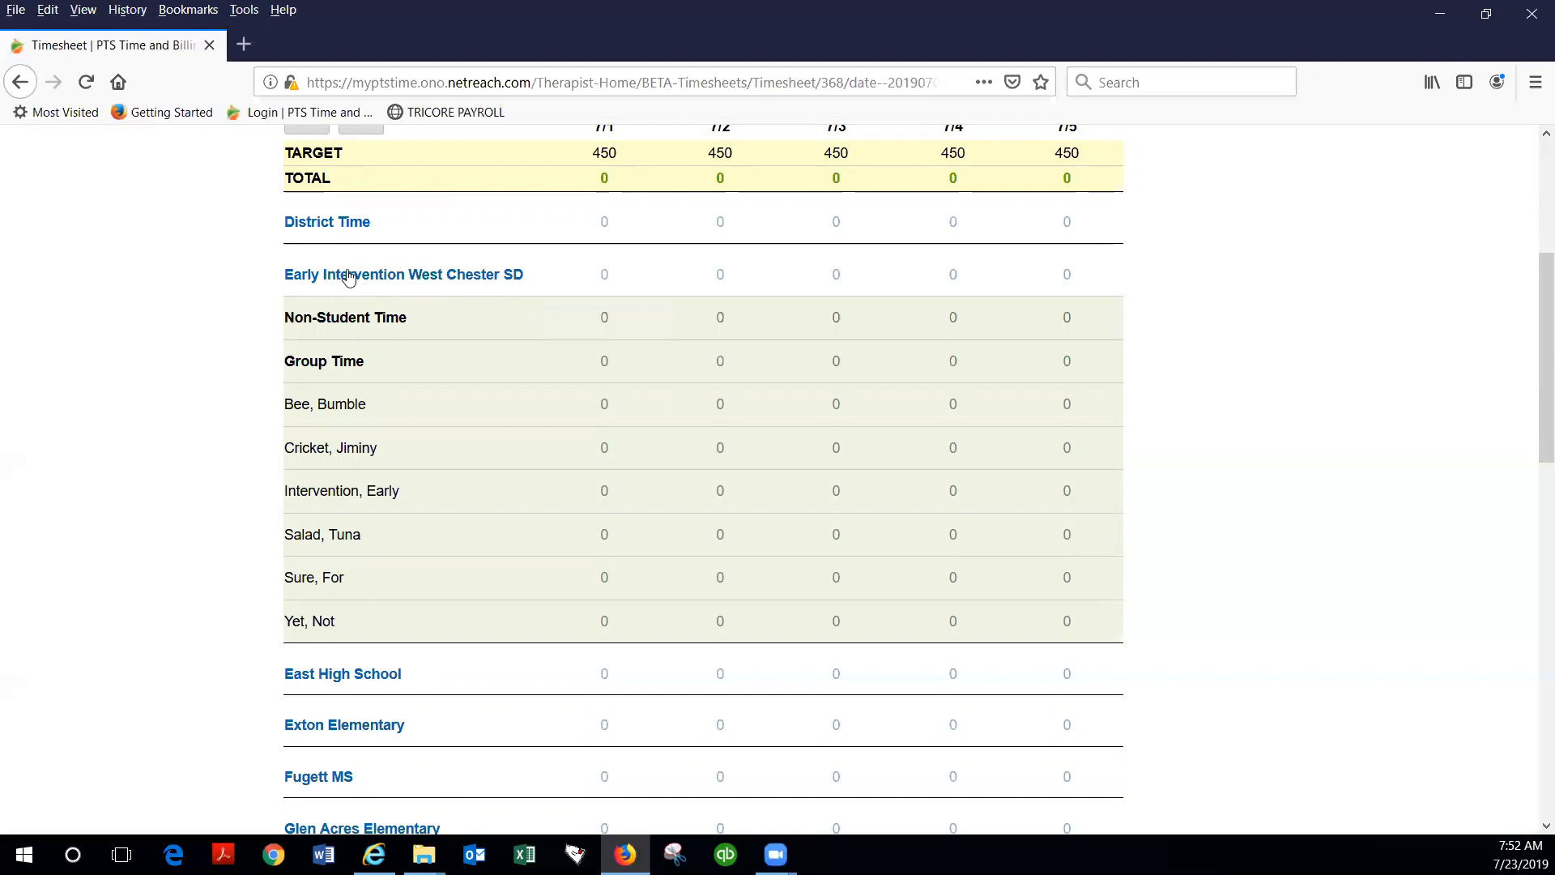
pyautogui.click(604, 322)
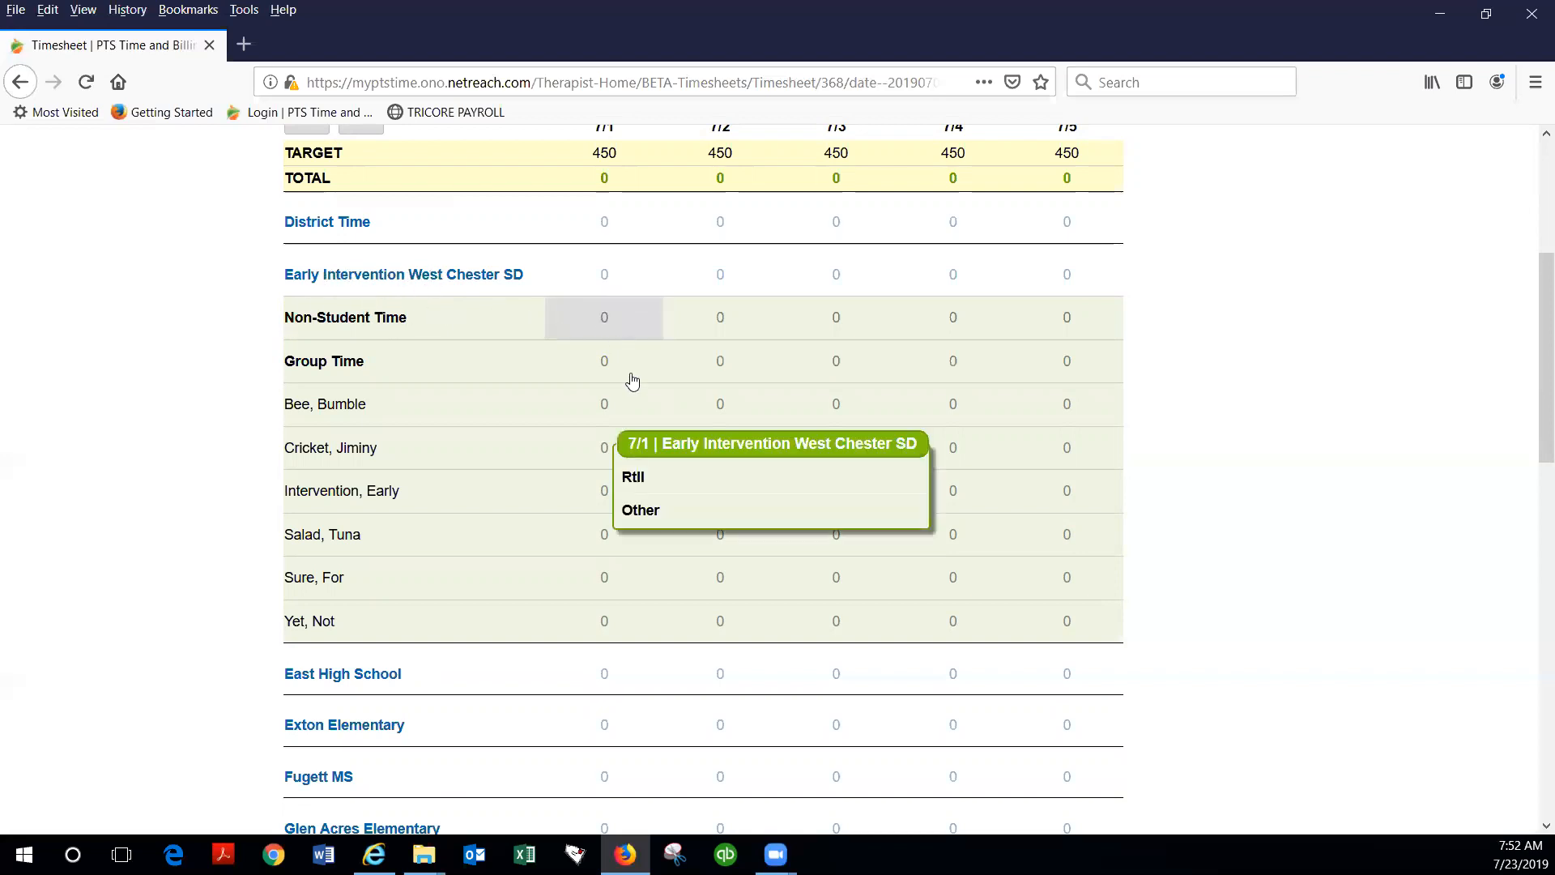
pyautogui.click(653, 512)
pyautogui.click(639, 447)
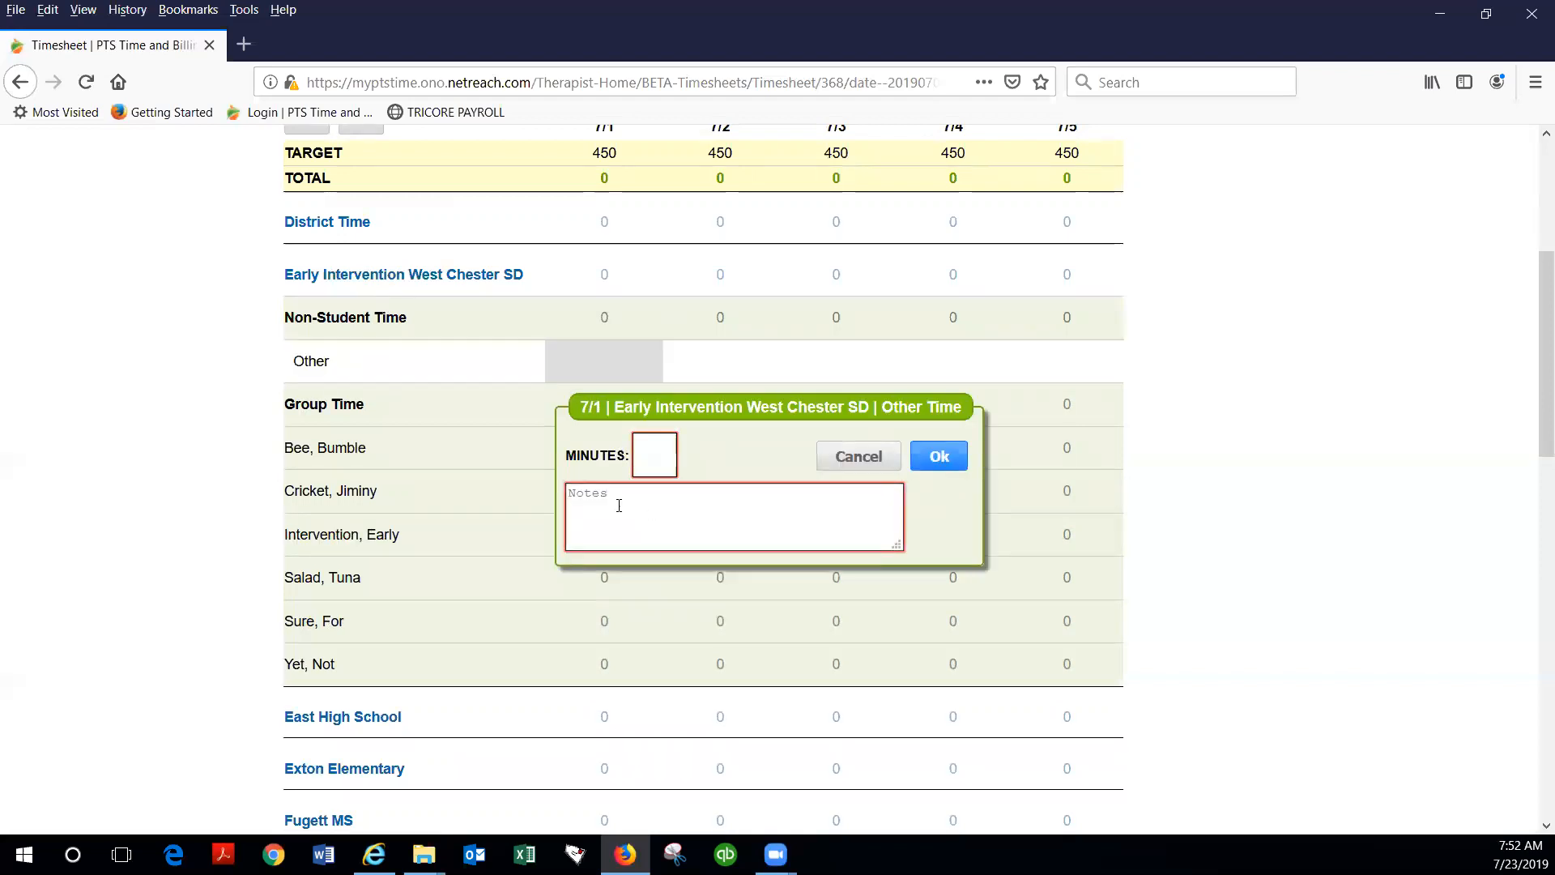
pyautogui.click(859, 457)
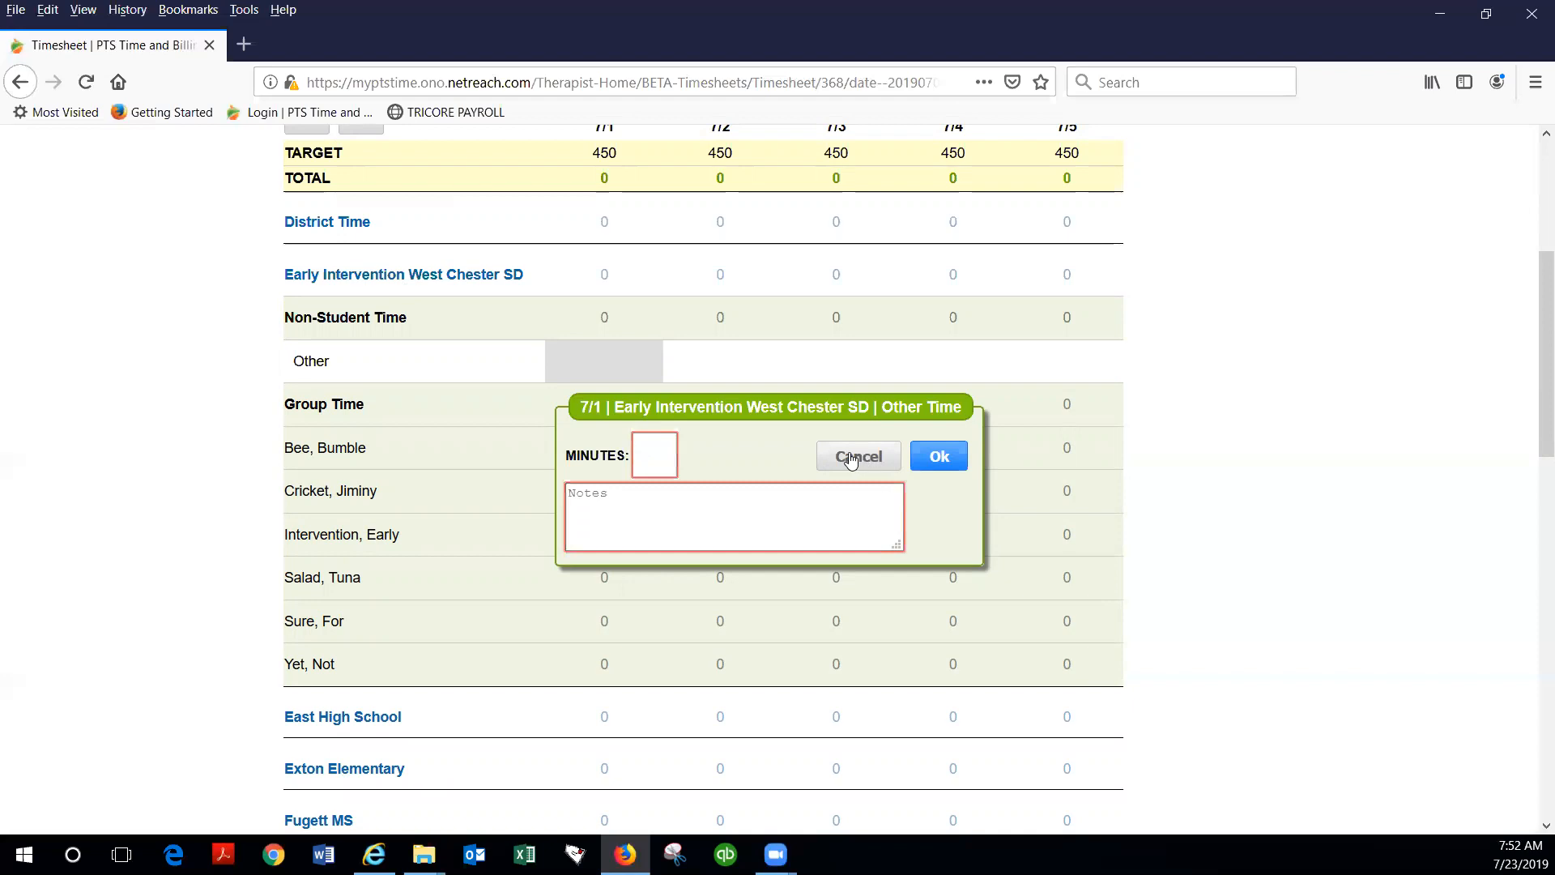
pyautogui.scroll(-1, 385, 363)
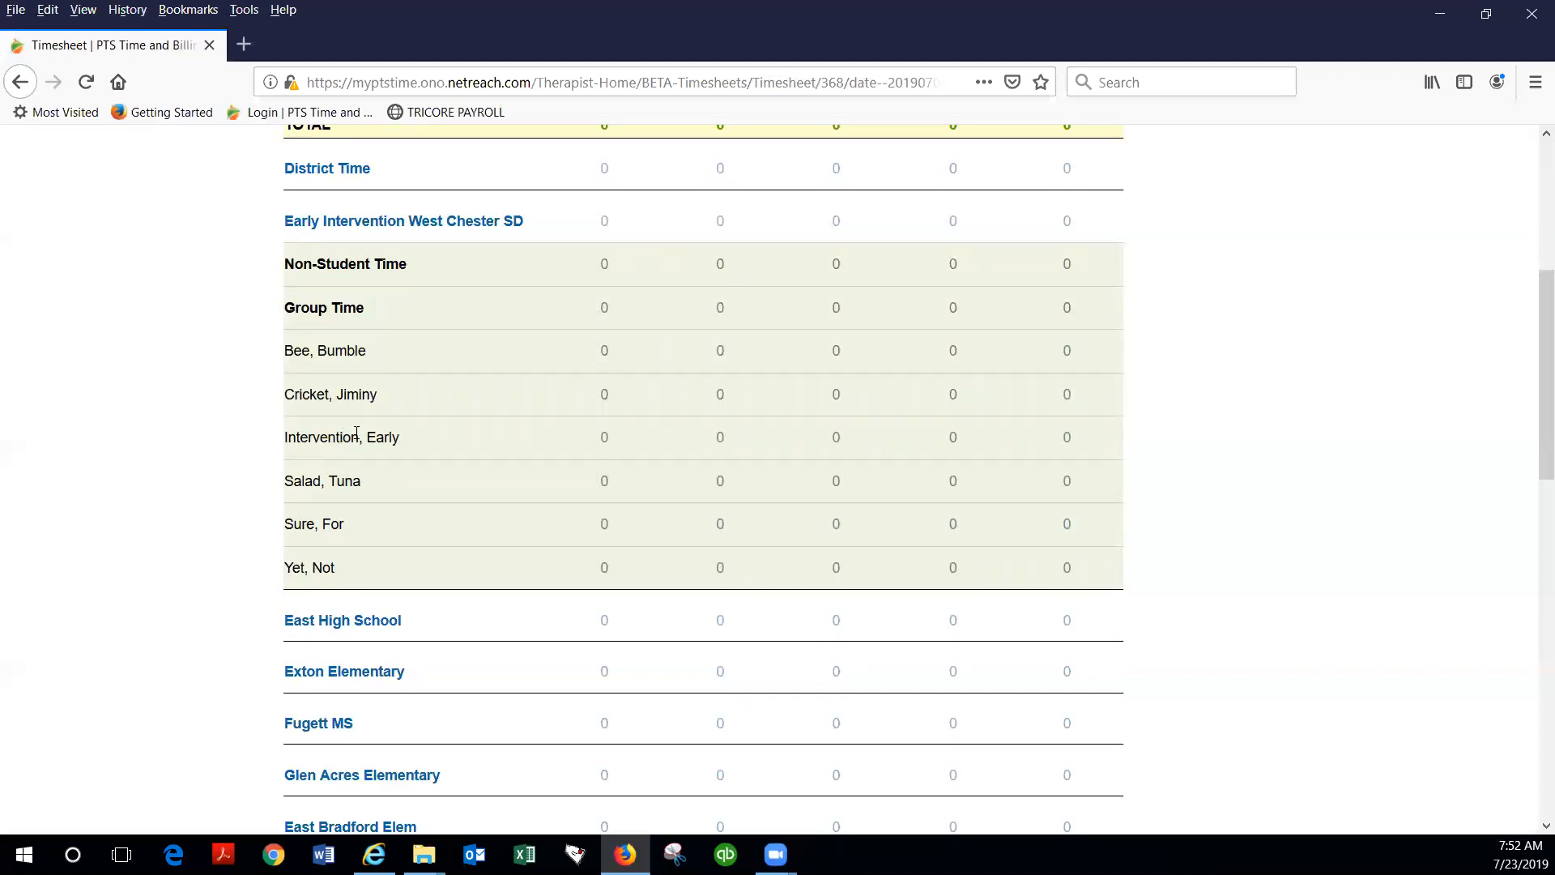
# Step: Enter 45 minutes of EI time on 7/1 for the third student under Early Intervention West Chester SD
pyautogui.click(607, 443)
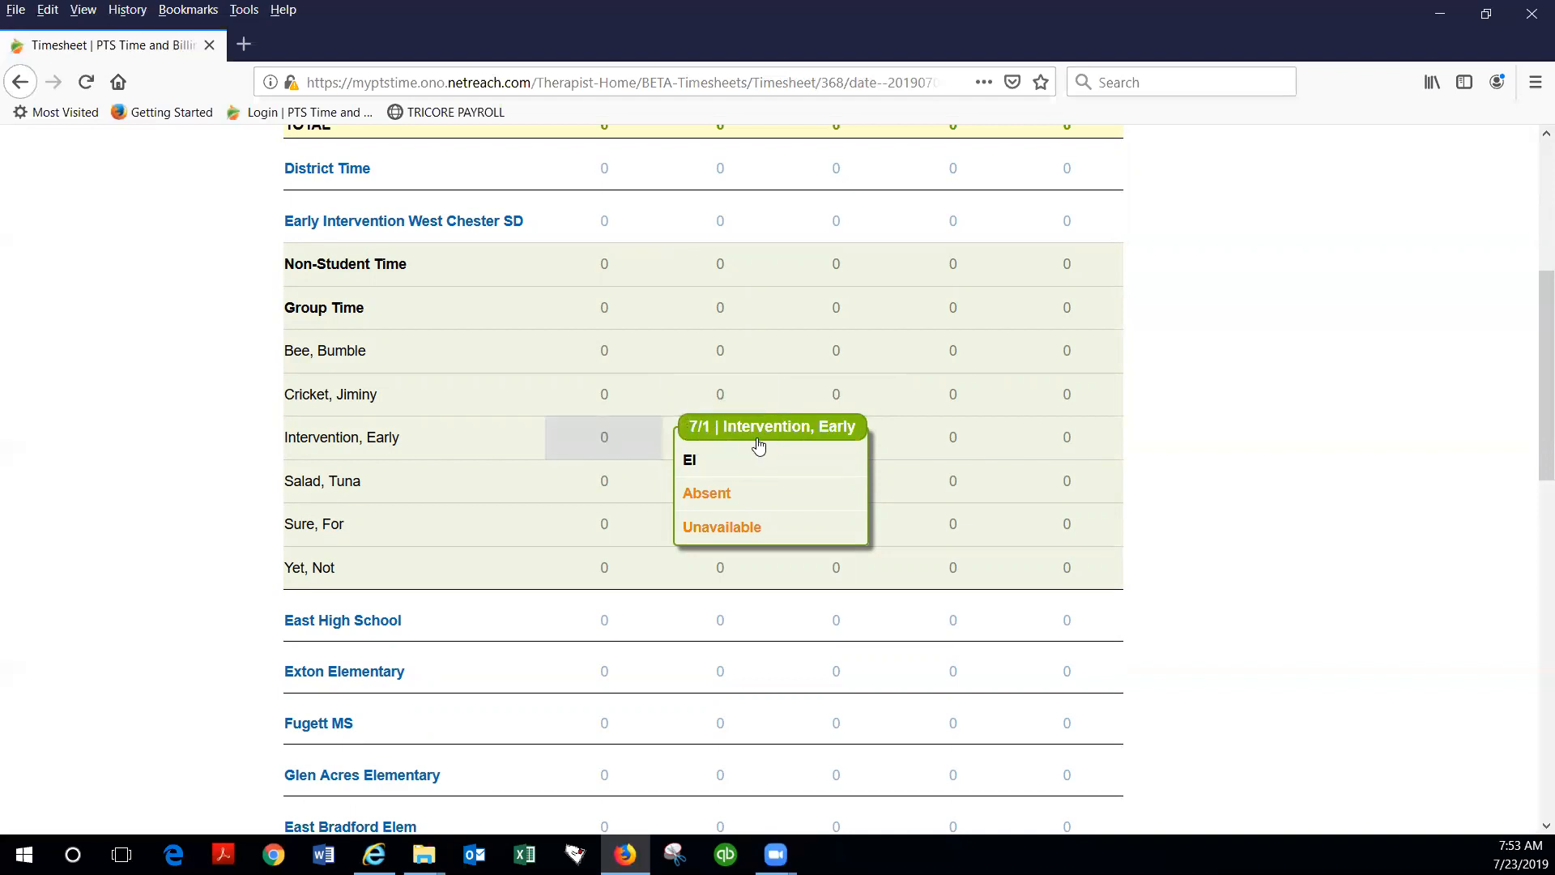
pyautogui.click(702, 460)
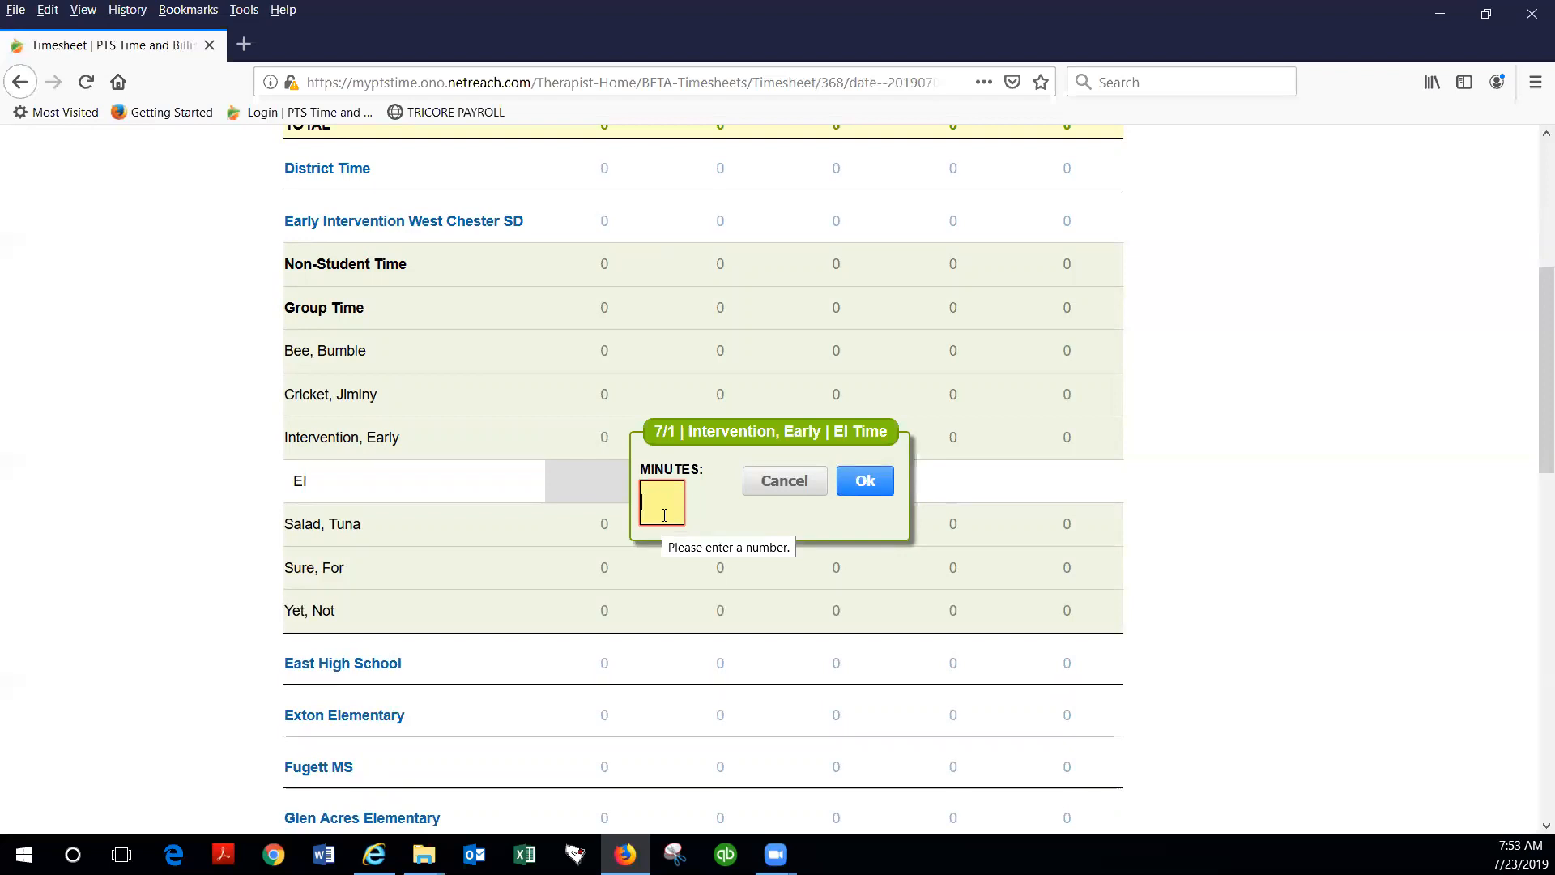
pyautogui.write('45')
pyautogui.click(864, 481)
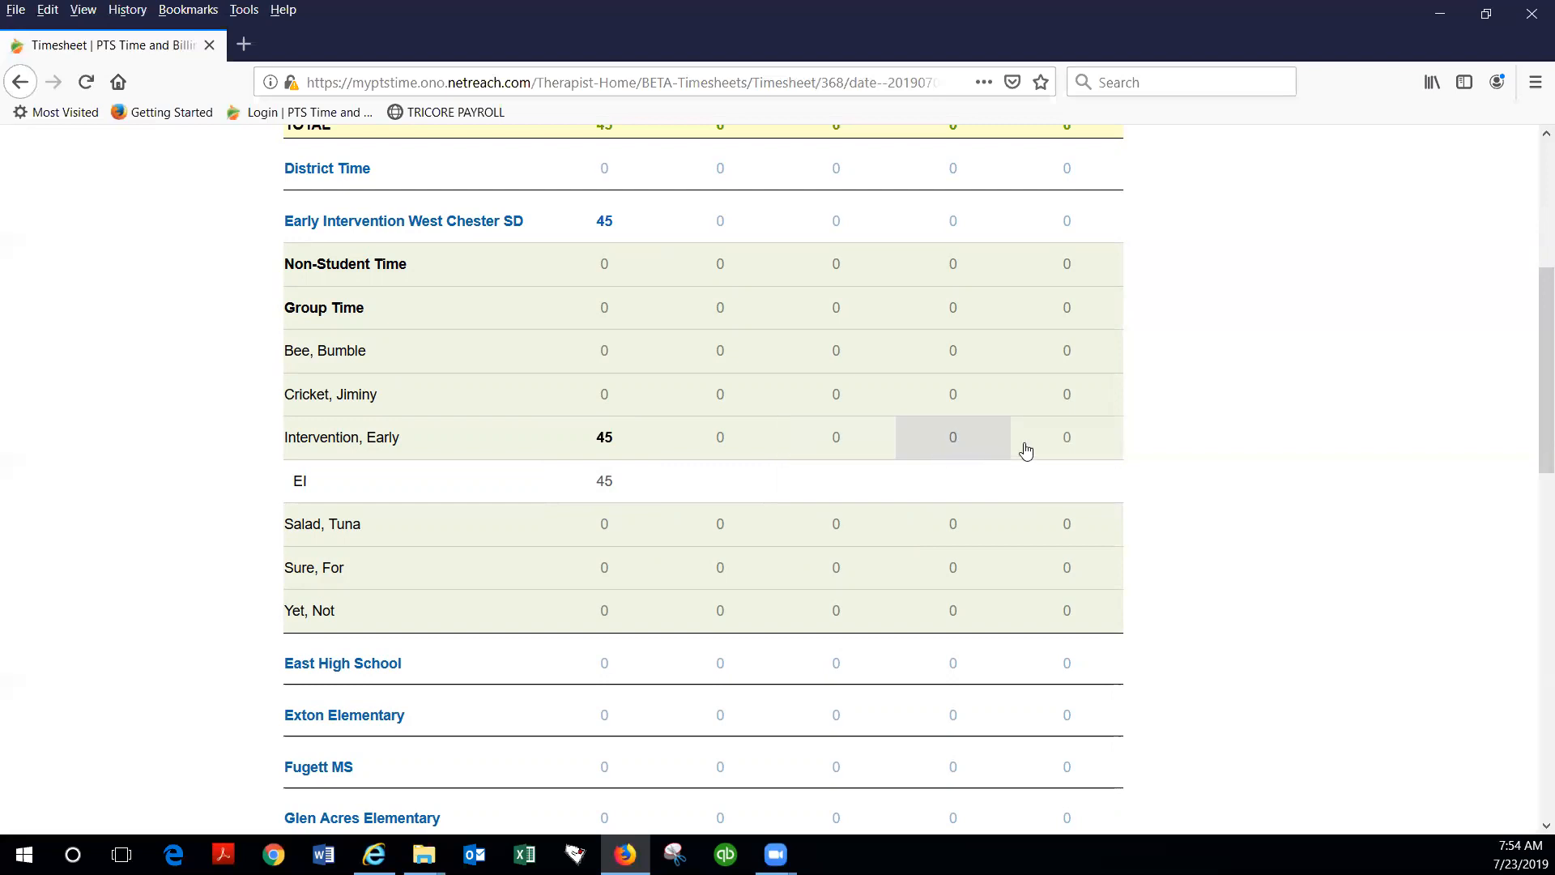
# Step: Enter 40 minutes of EI time on 7/5 for the third student under Early Intervention West Chester SD
pyautogui.click(1065, 441)
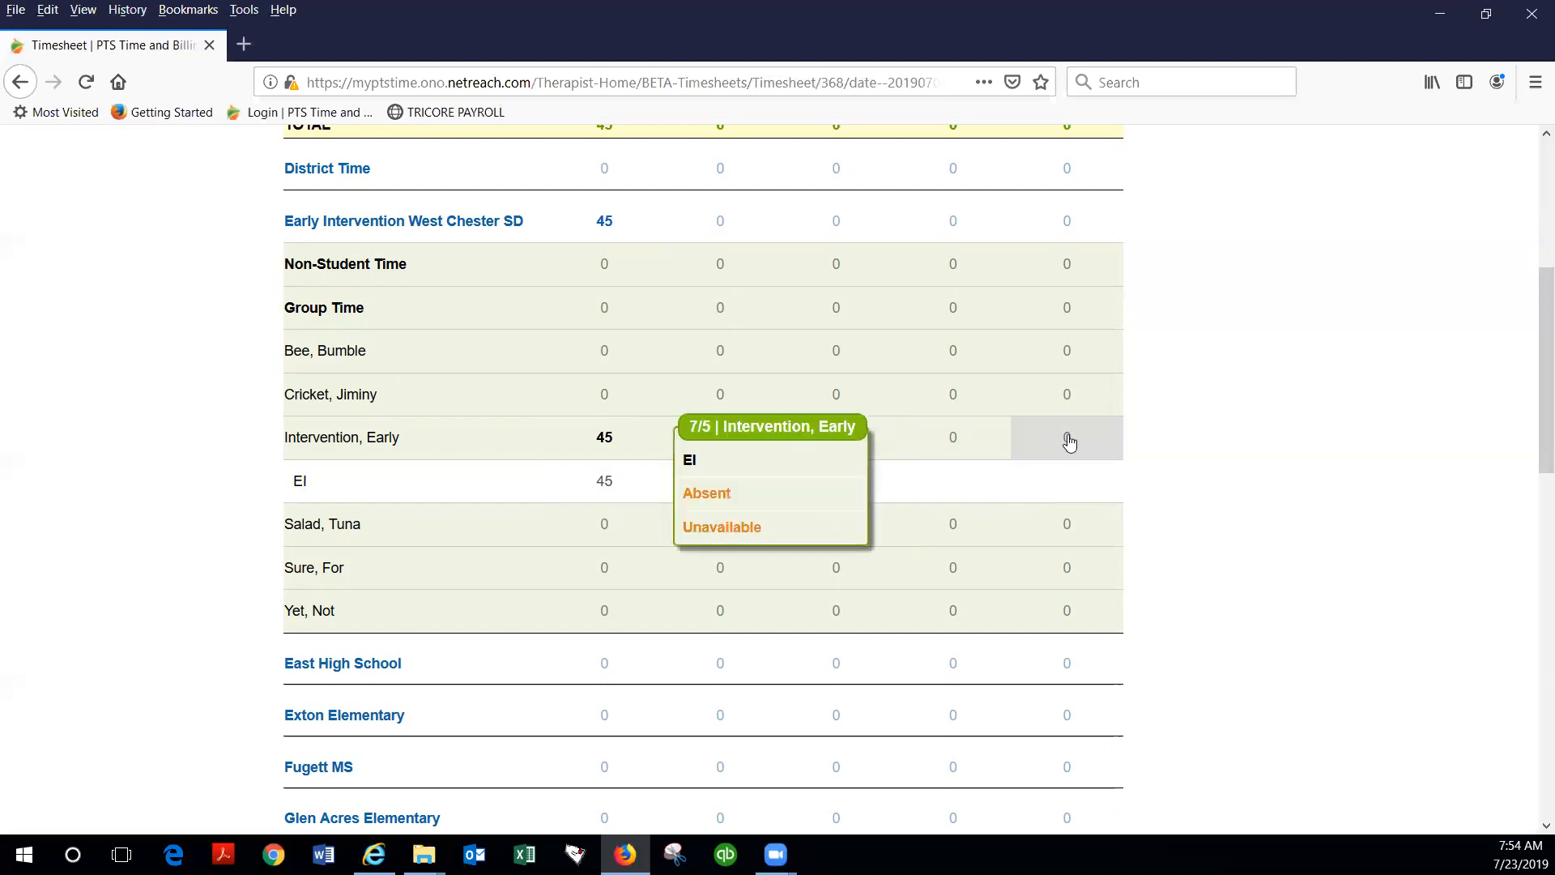
pyautogui.click(705, 460)
pyautogui.click(672, 505)
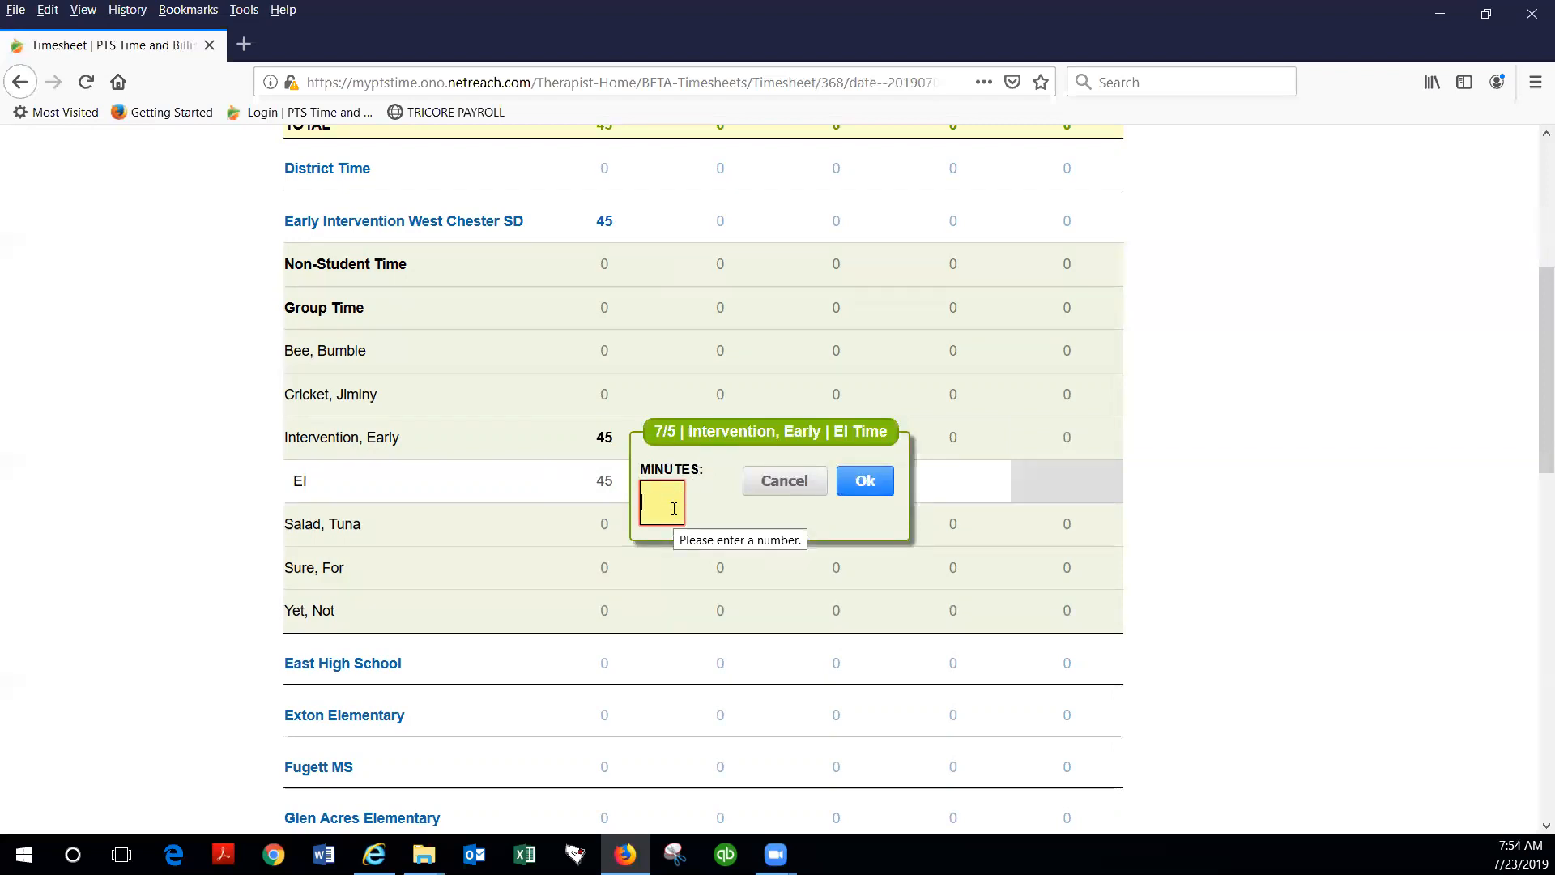
pyautogui.write('40')
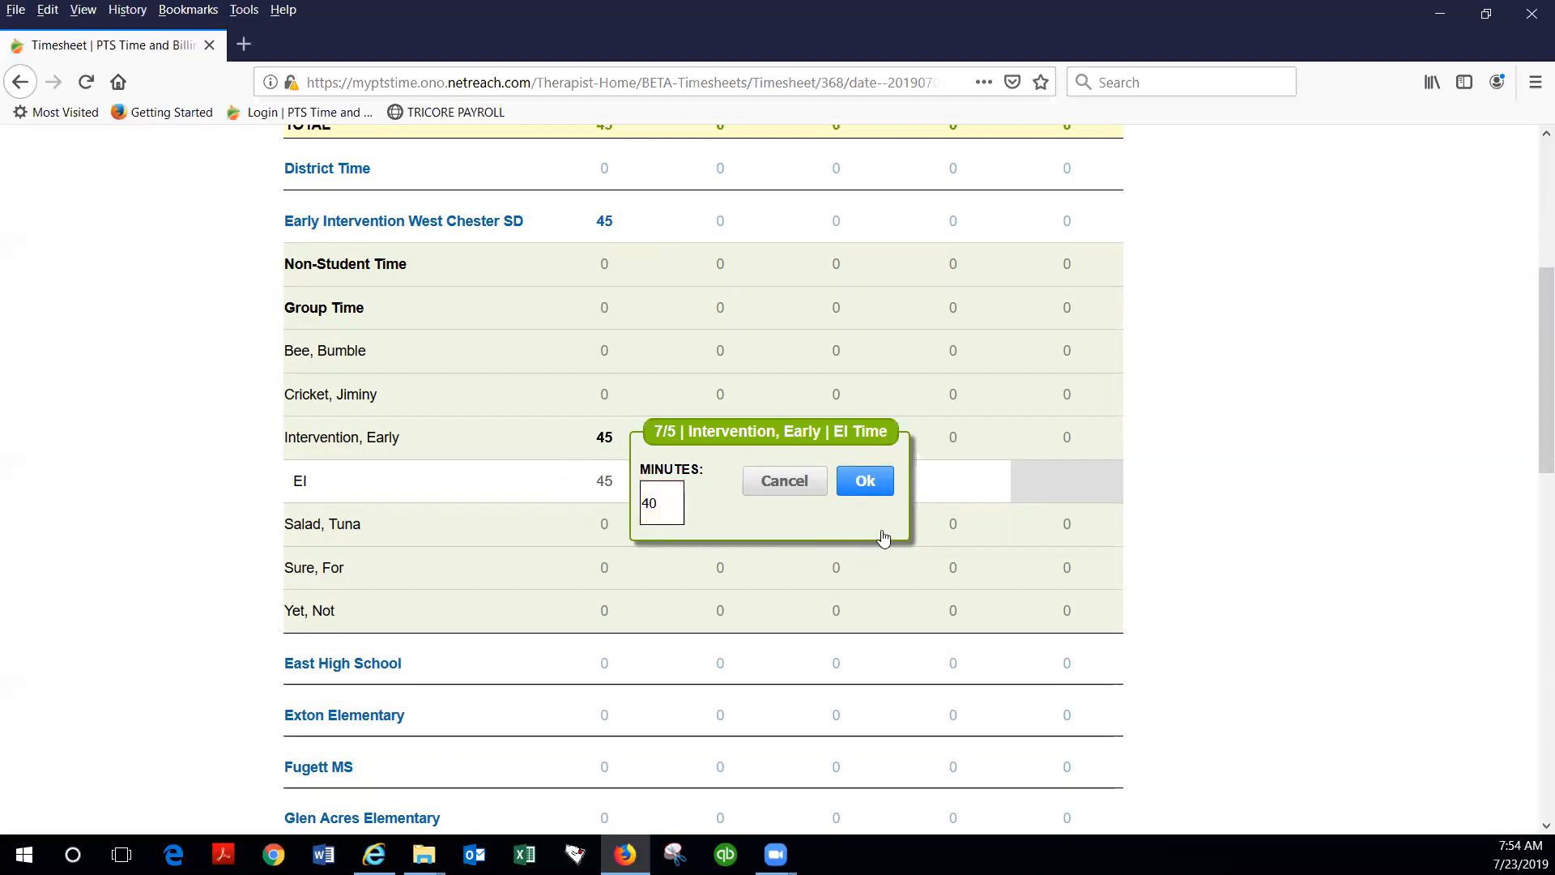
pyautogui.click(867, 482)
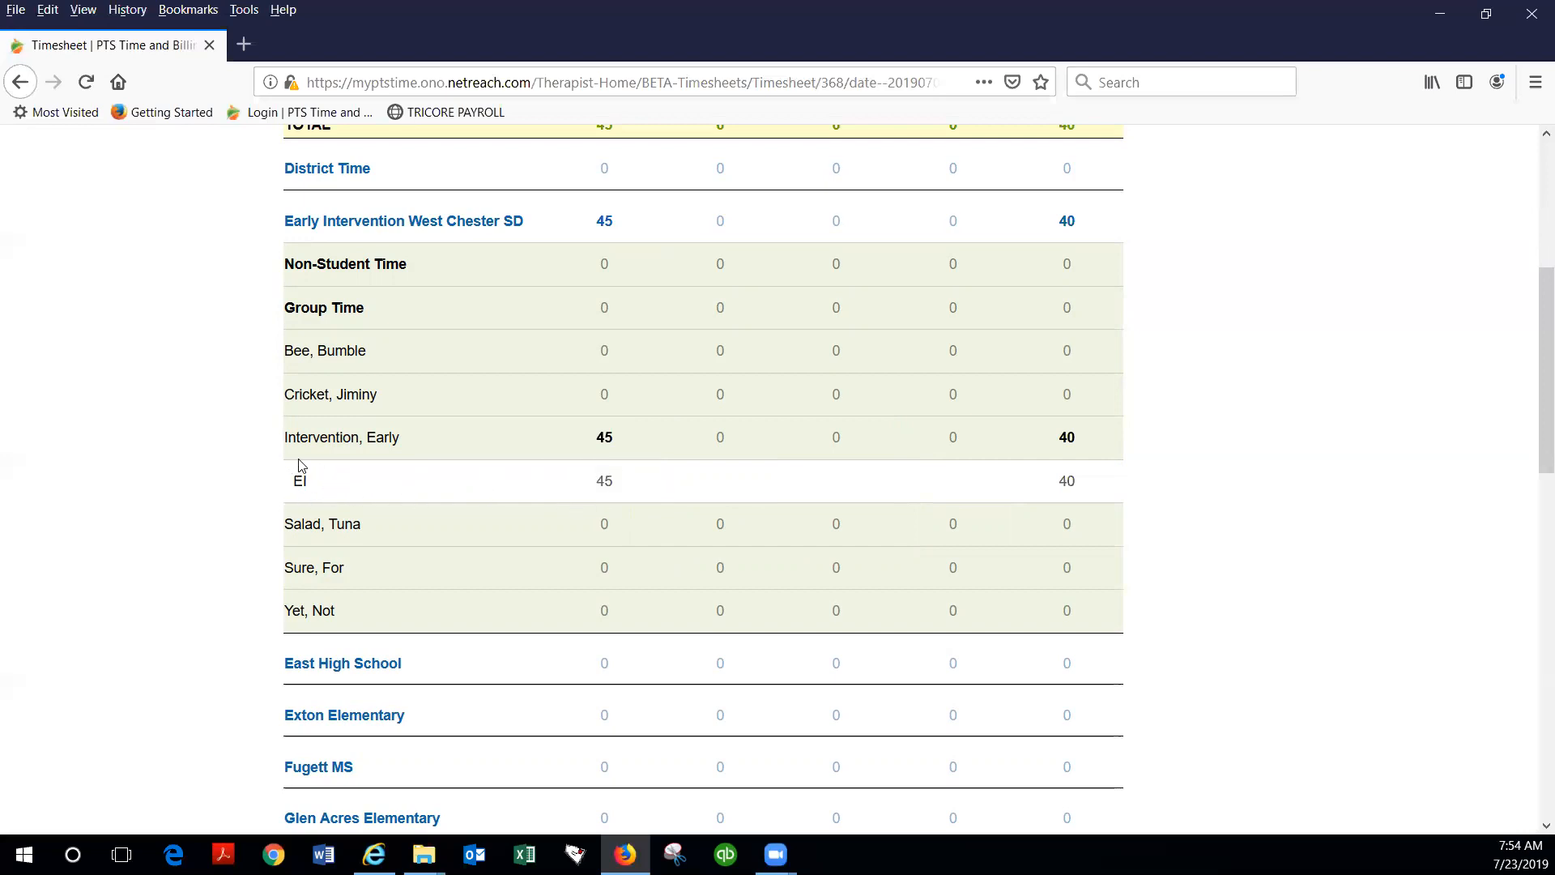
# Step: Delete the third student's EI time entry for 7/1
pyautogui.click(605, 483)
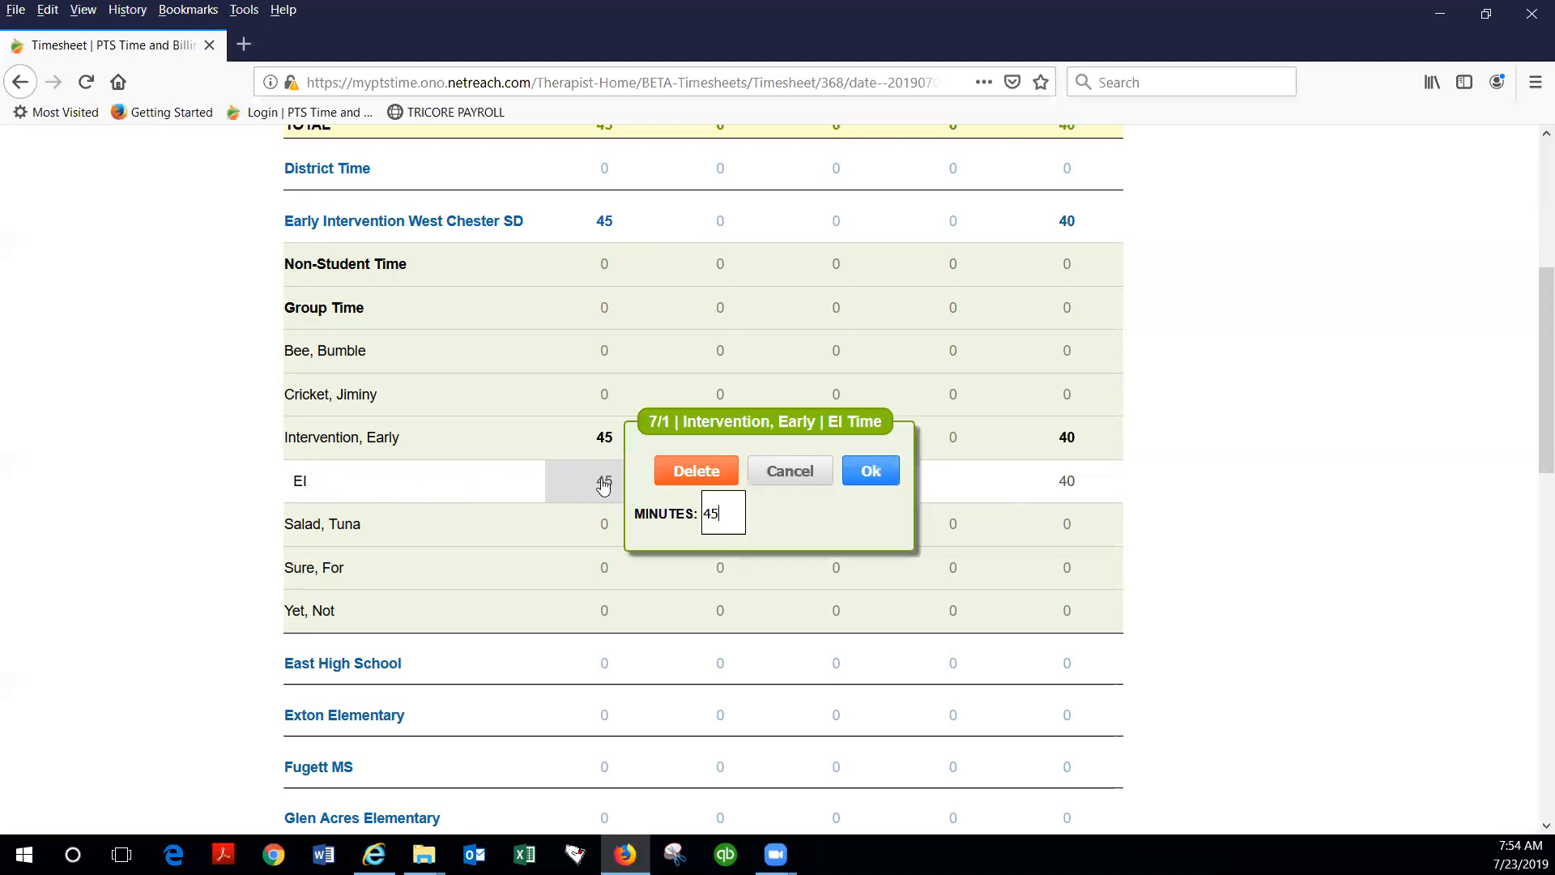
pyautogui.click(713, 519)
pyautogui.click(708, 473)
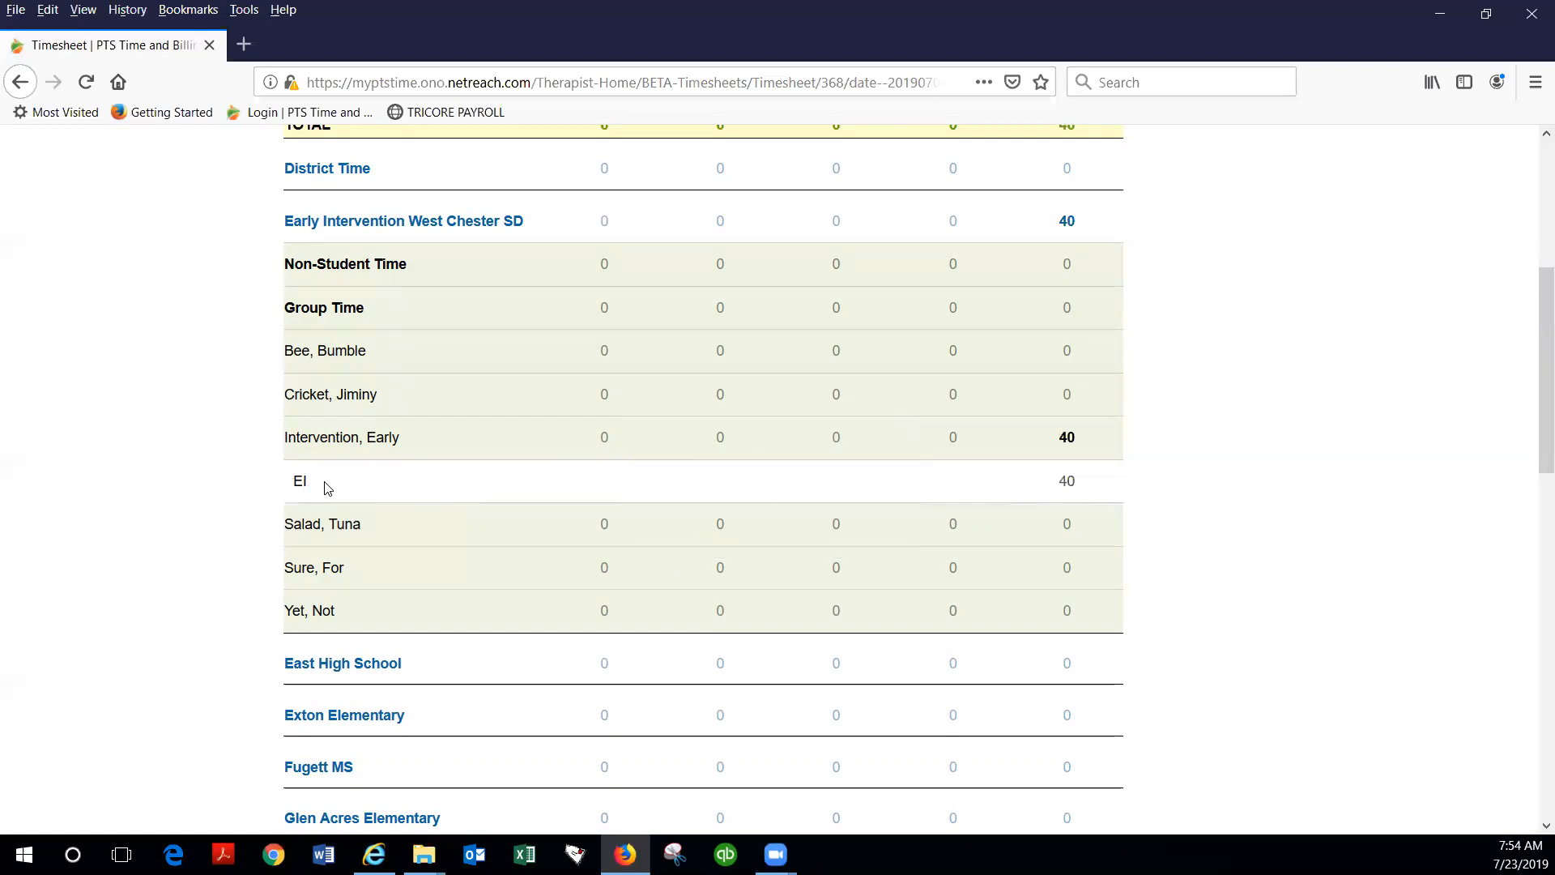
# Step: Enter 60 minutes of EI time on 7/1 for the third student under Early Intervention West Chester SD
pyautogui.click(603, 439)
pyautogui.click(682, 461)
pyautogui.click(661, 497)
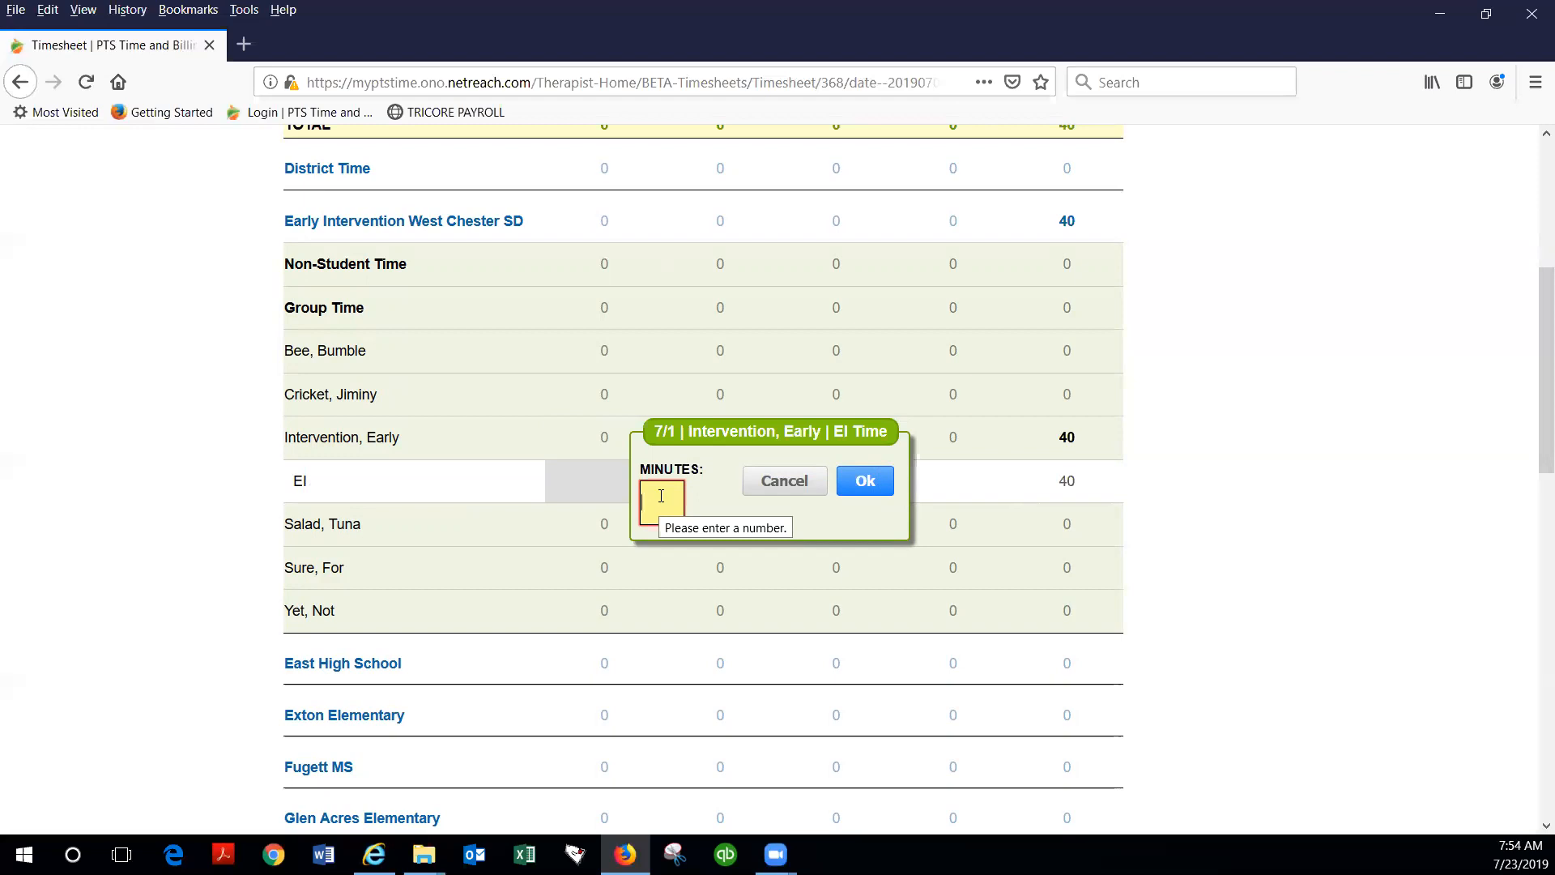
pyautogui.write('60')
pyautogui.click(861, 482)
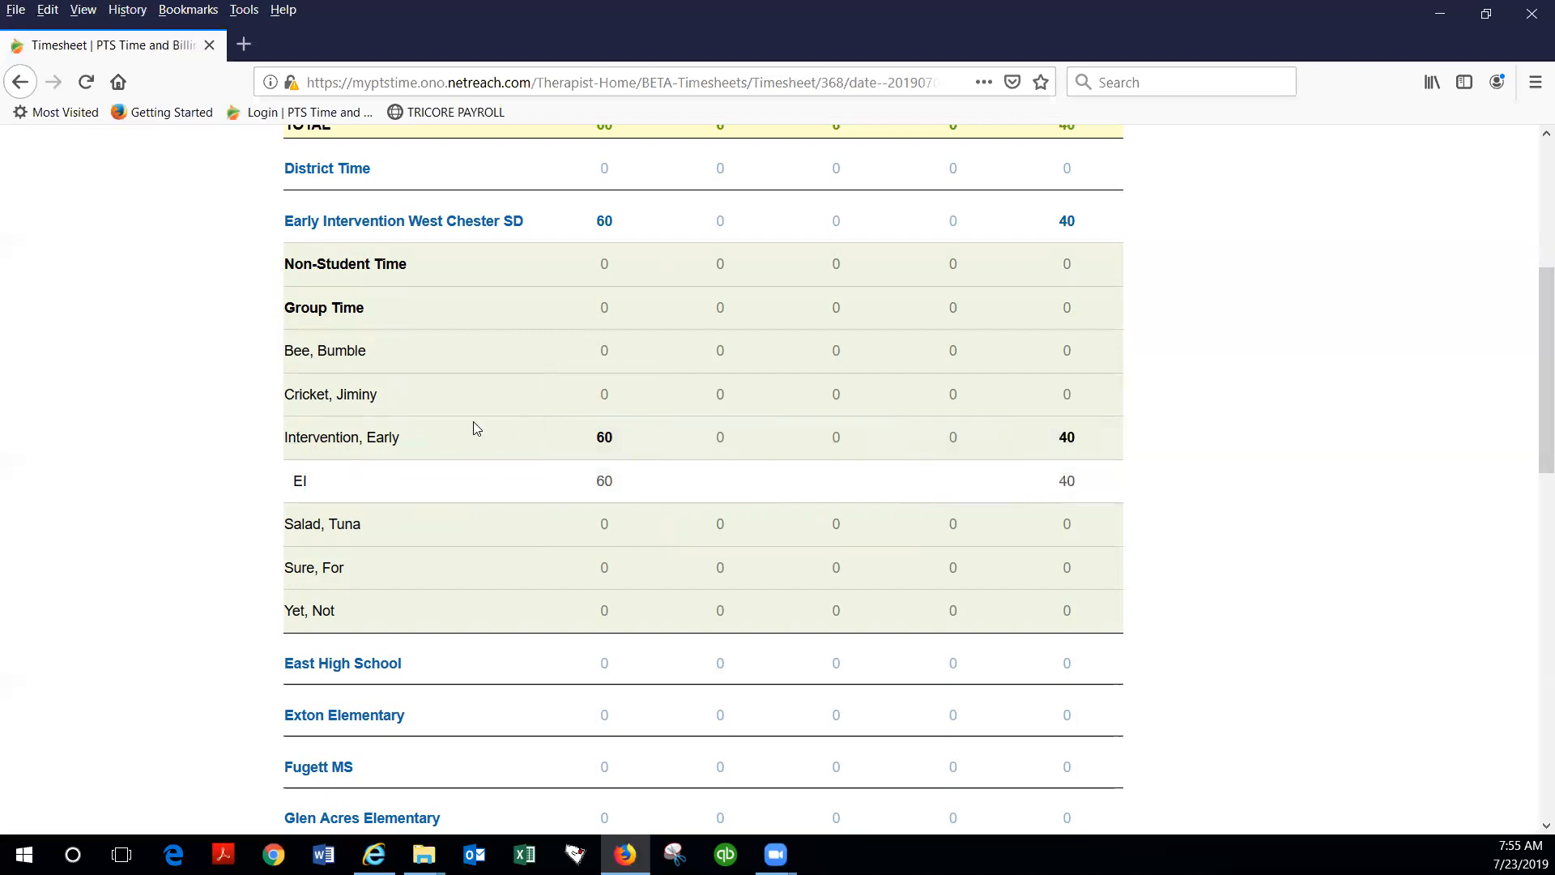
# Step: Enter 30 minutes of EI time on 7/1 for the fourth student under Early Intervention West Chester SD
pyautogui.scroll(-3, 582, 354)
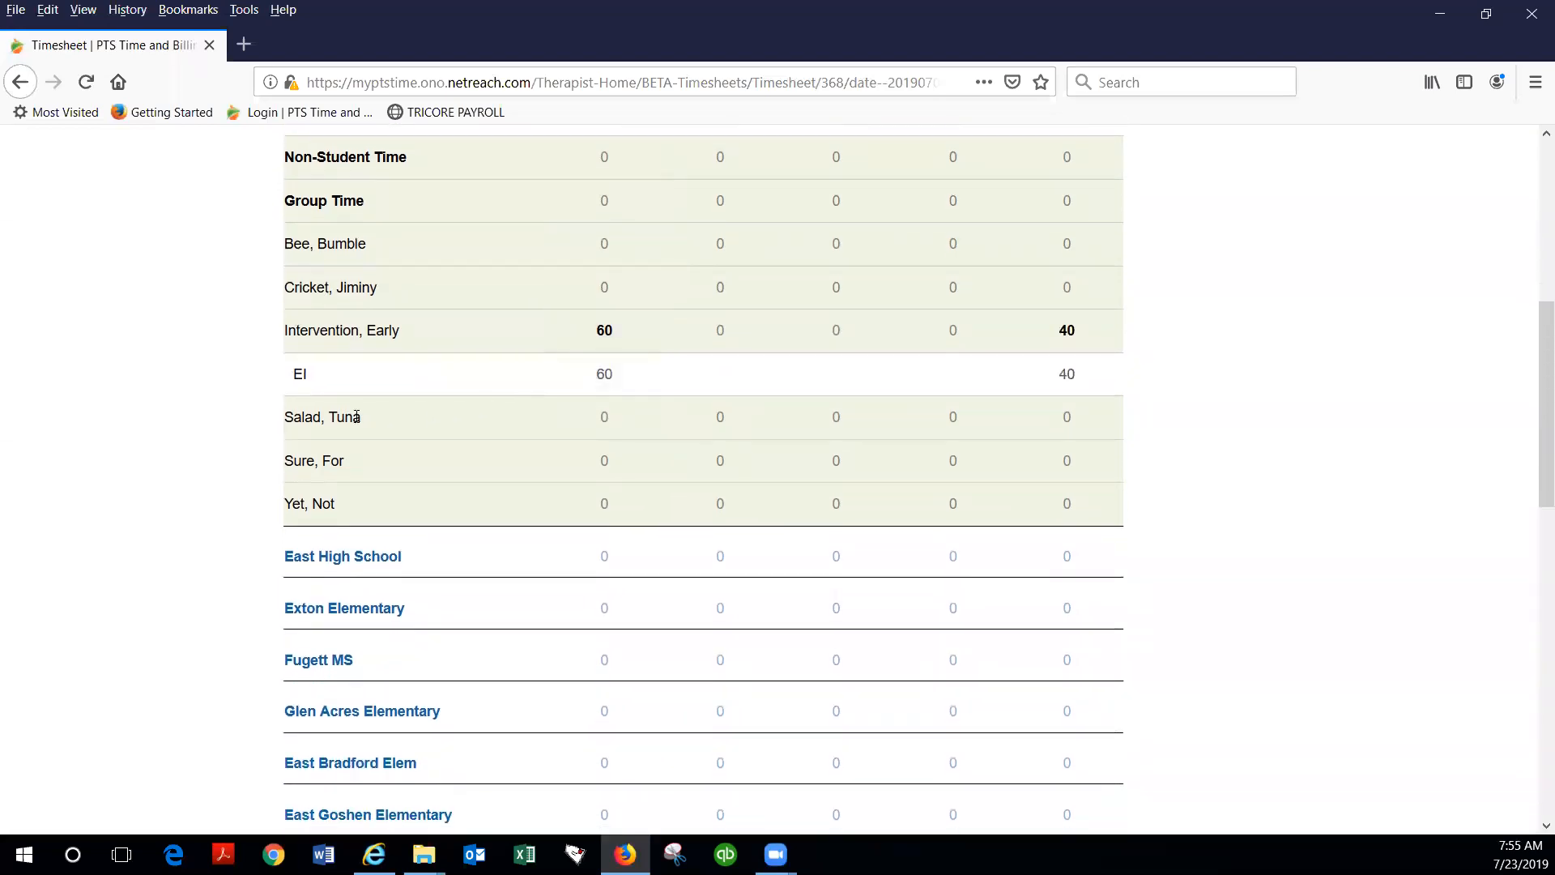
pyautogui.moveTo(346, 416); pyautogui.dragTo(338, 416)
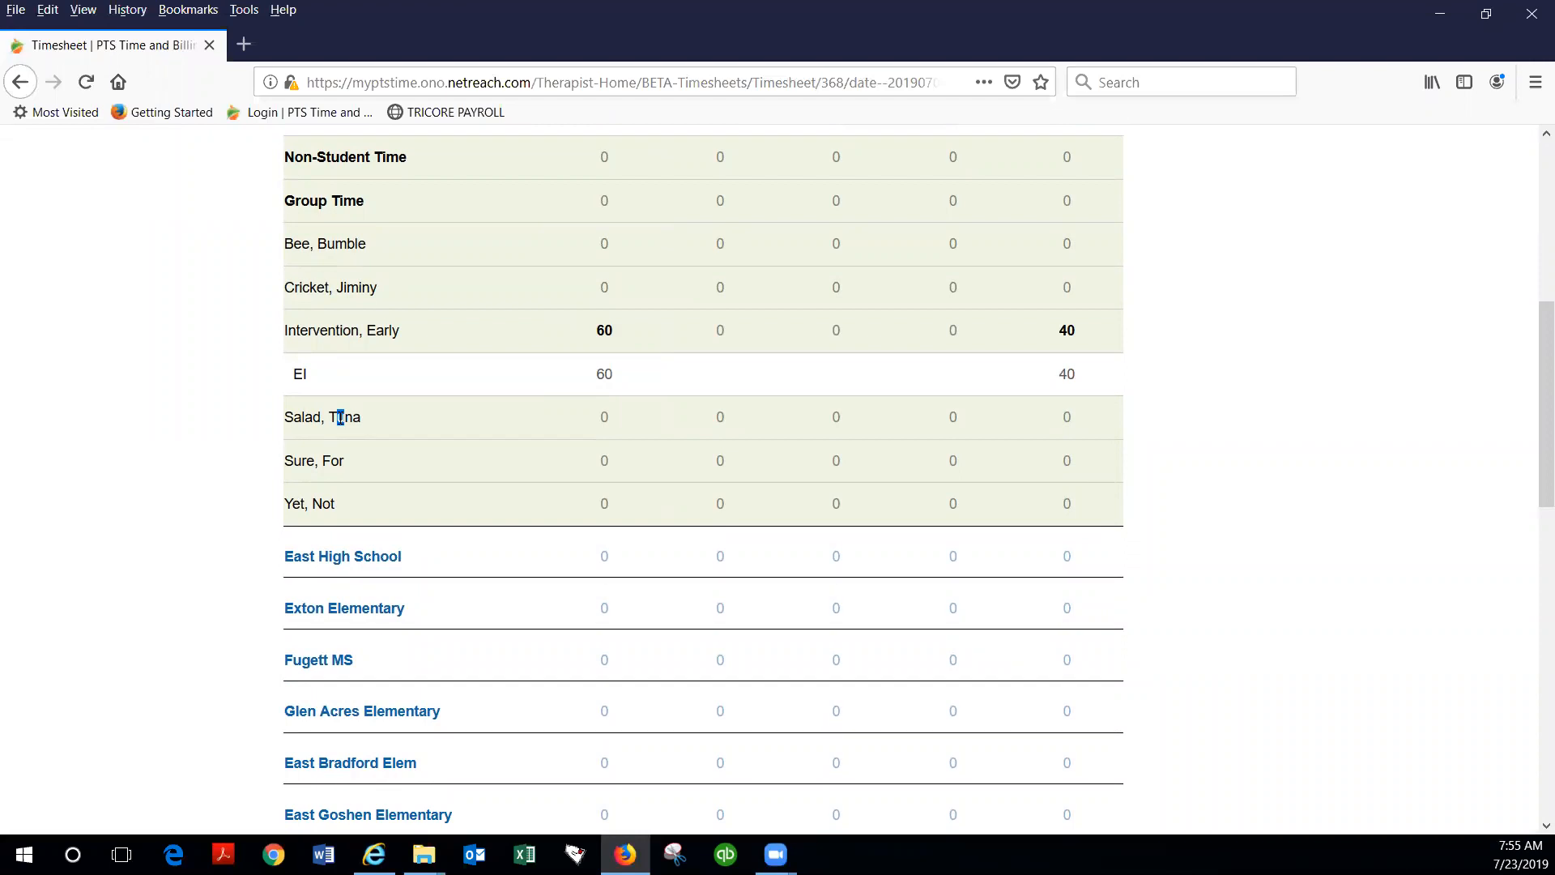
pyautogui.click(612, 417)
pyautogui.click(710, 460)
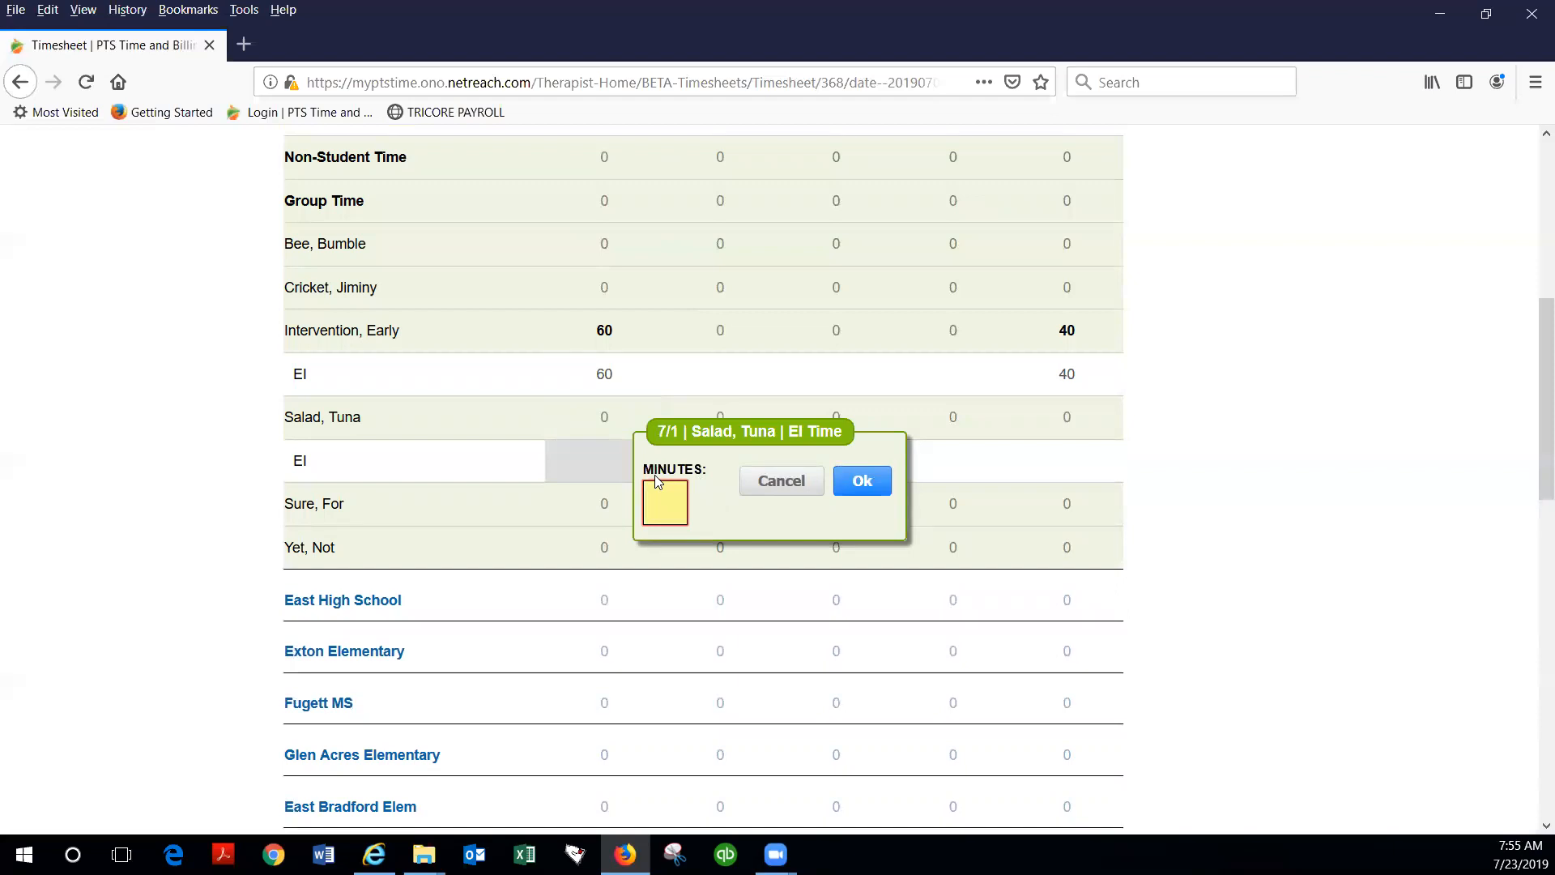
pyautogui.write('30')
pyautogui.scroll(2, 775, 516)
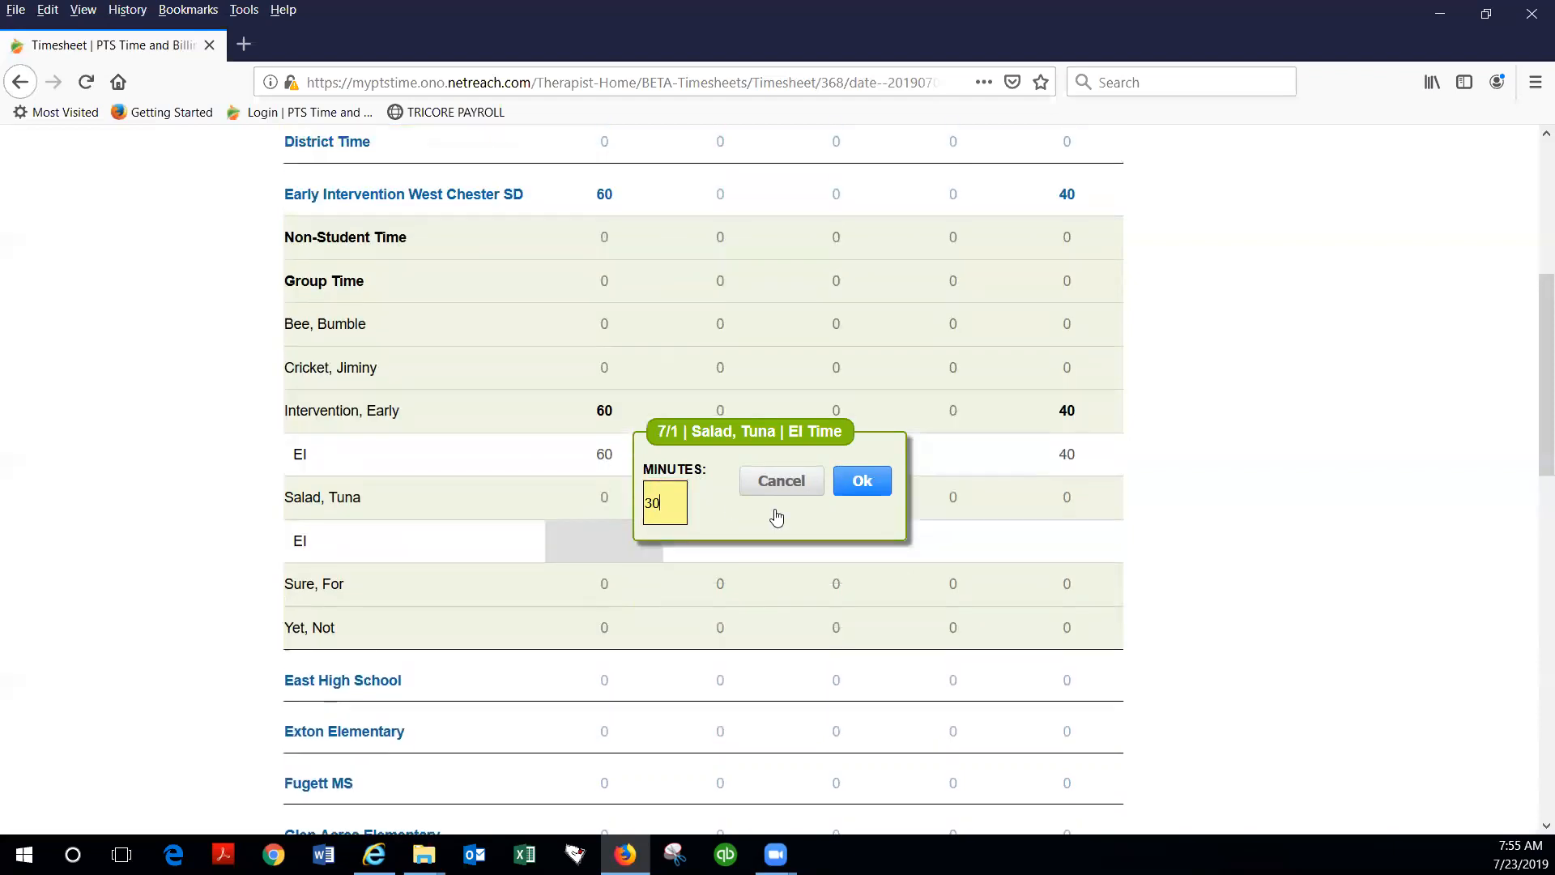
pyautogui.click(860, 500)
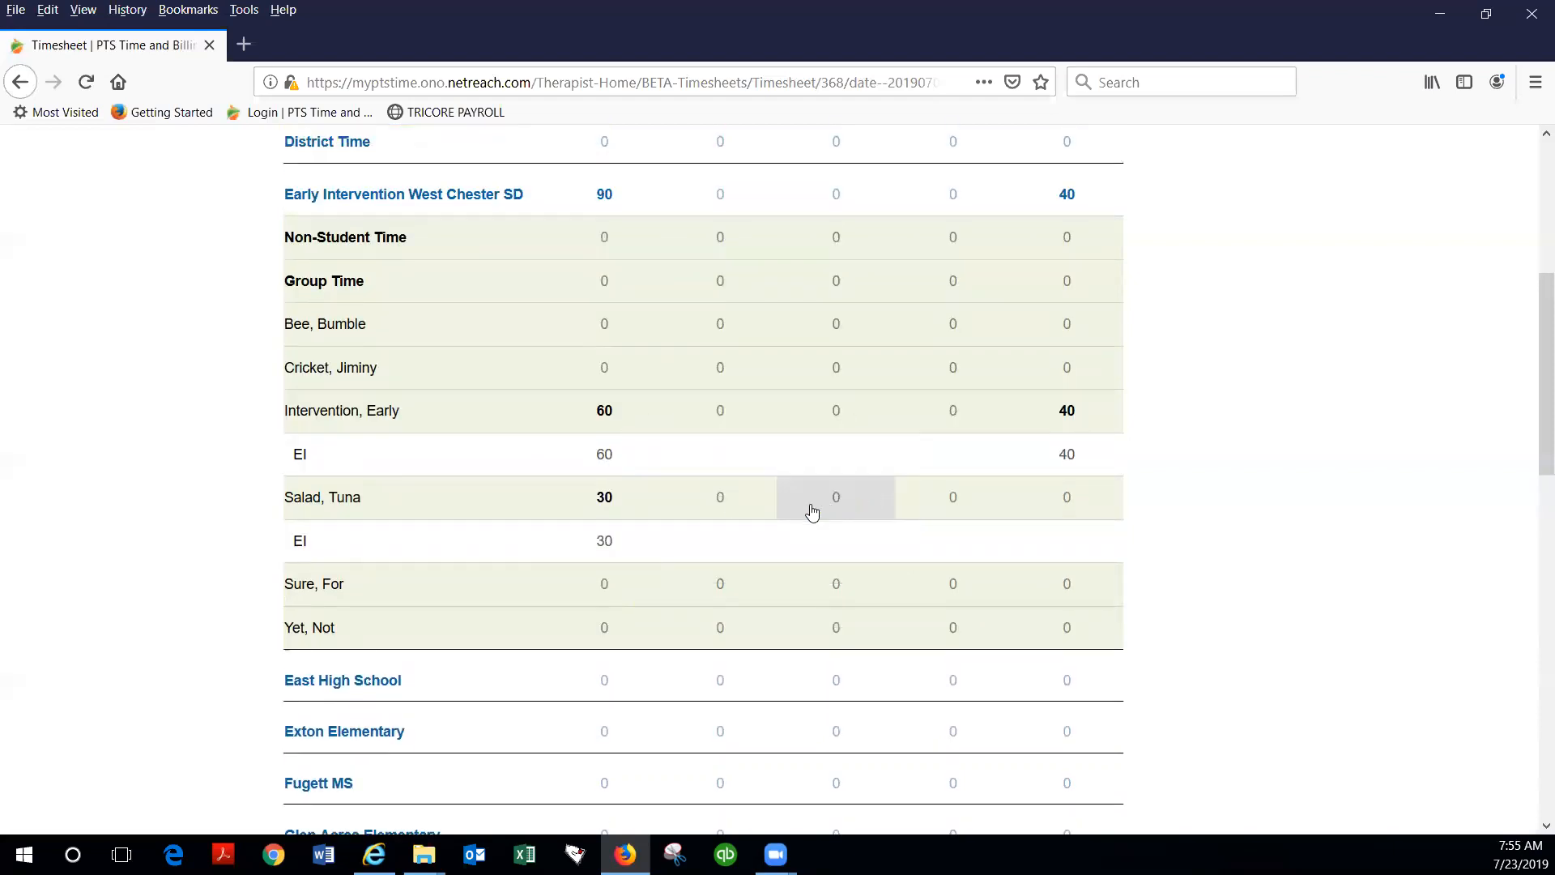
# Step: Mark the fourth student absent on 7/3 and enter 75 minutes of EI time for that student on 7/4
pyautogui.click(840, 503)
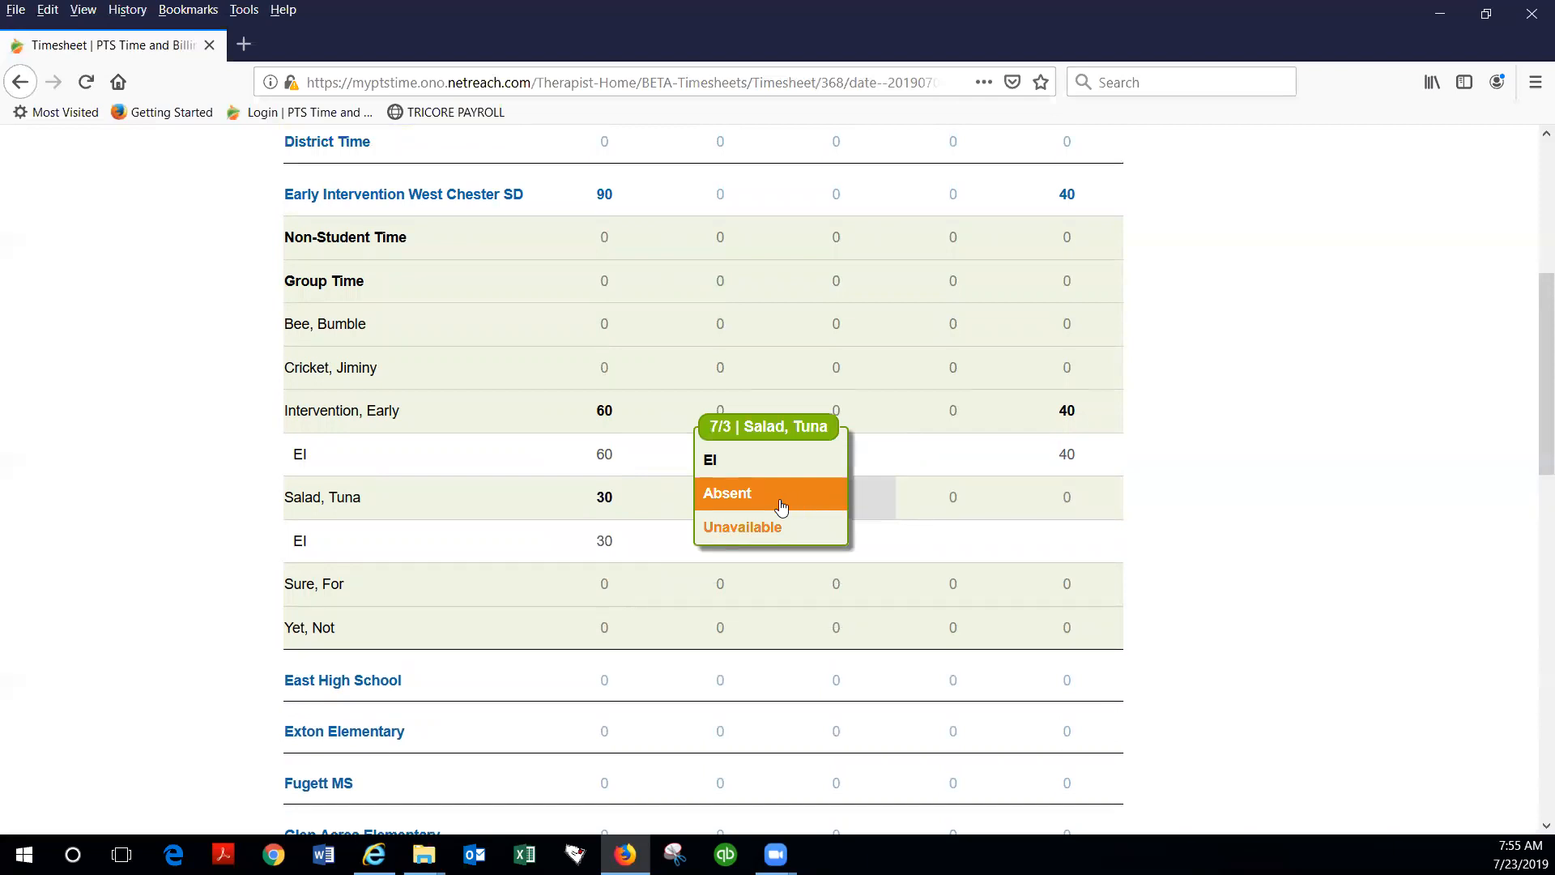
pyautogui.click(753, 495)
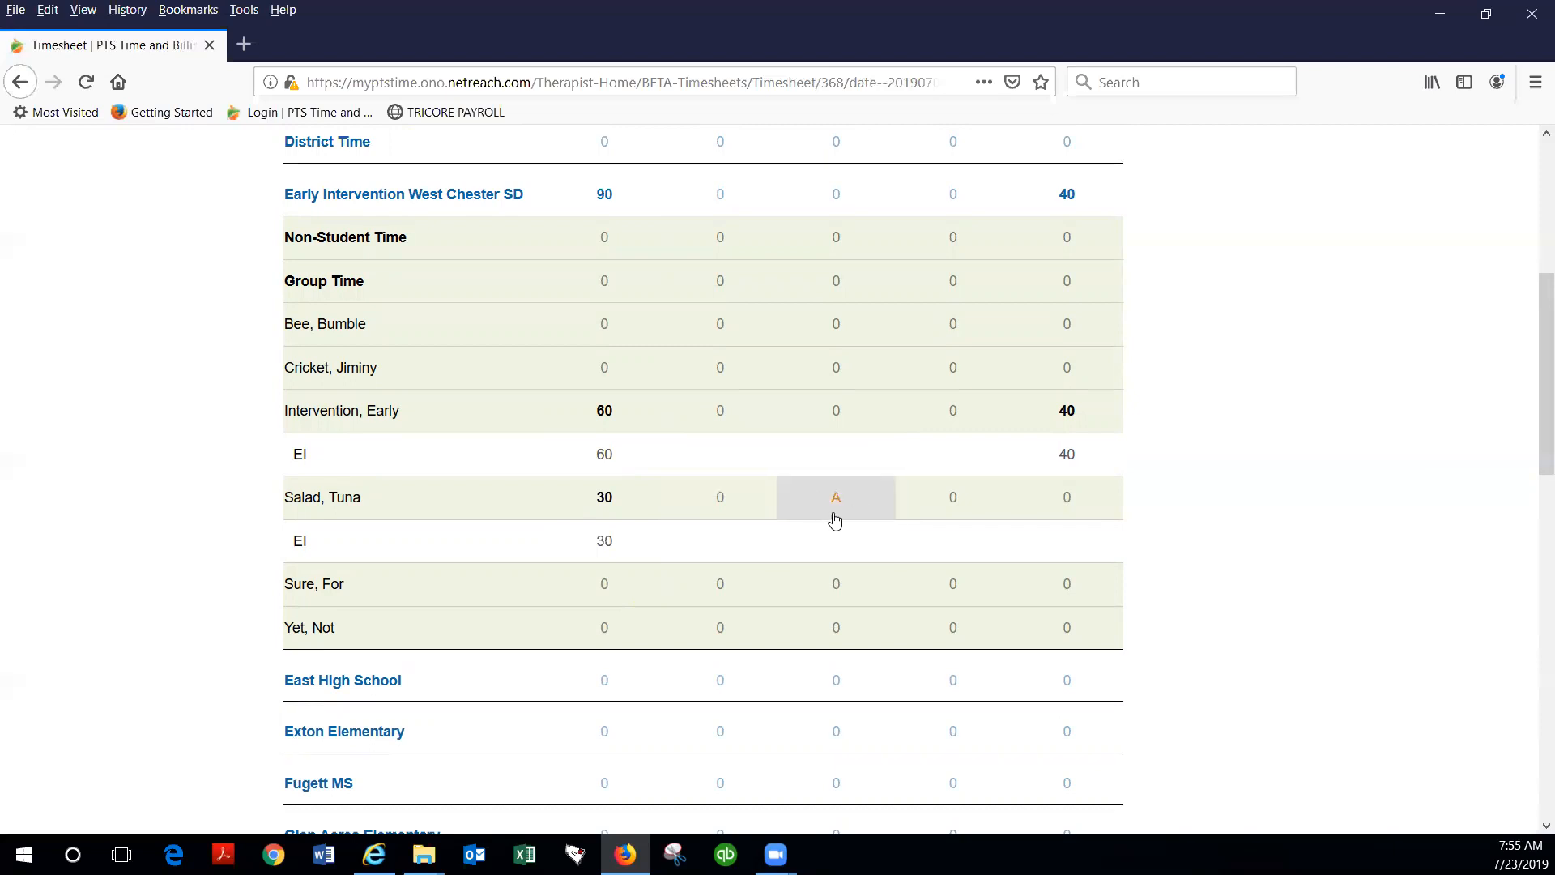
pyautogui.click(954, 508)
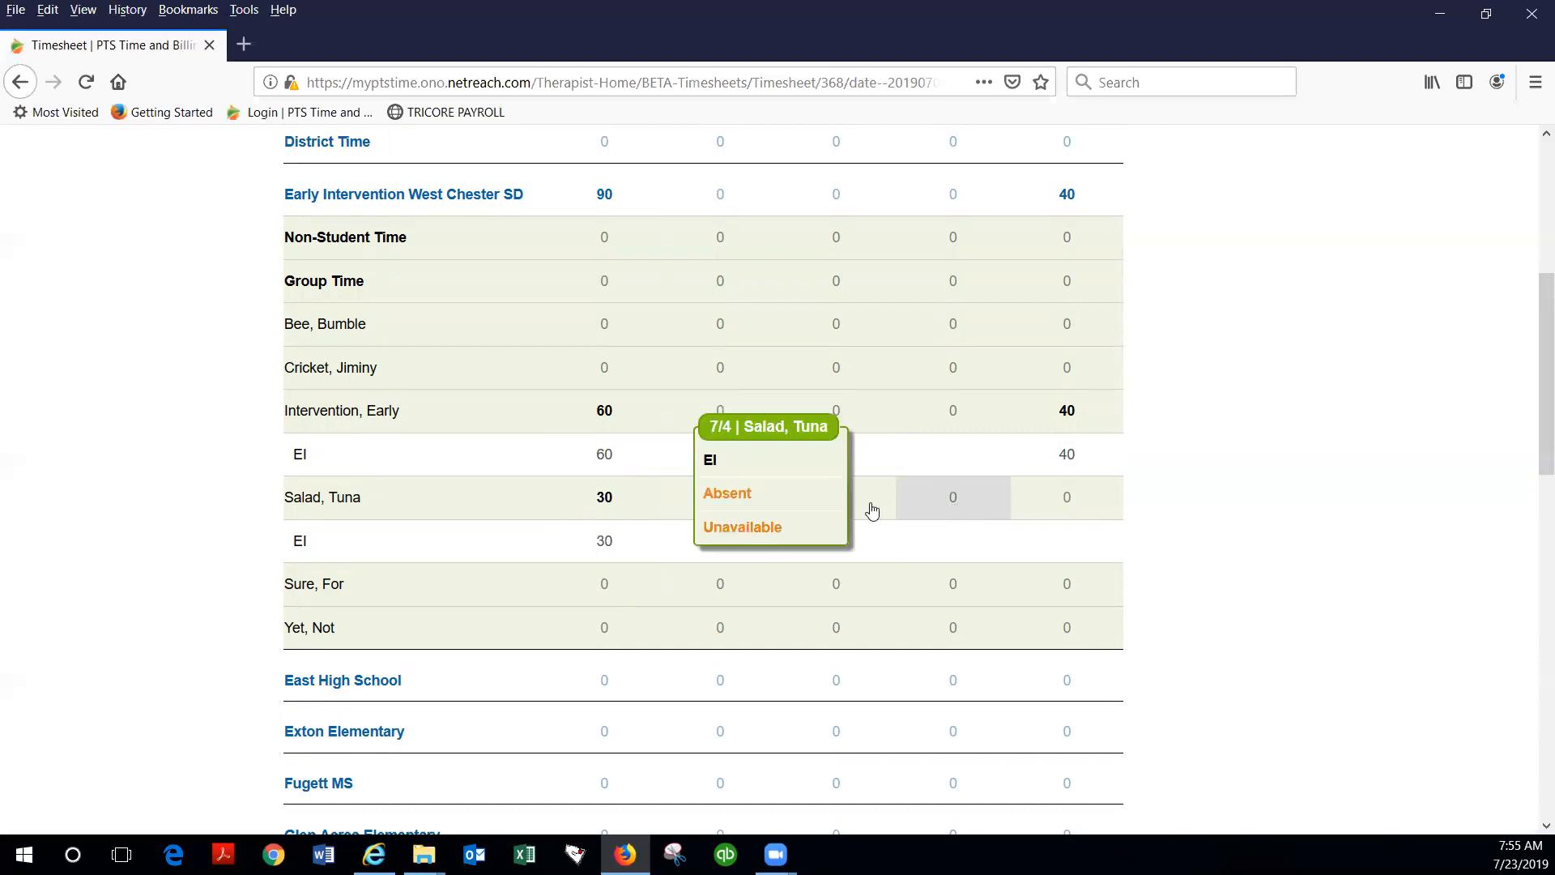
pyautogui.click(737, 463)
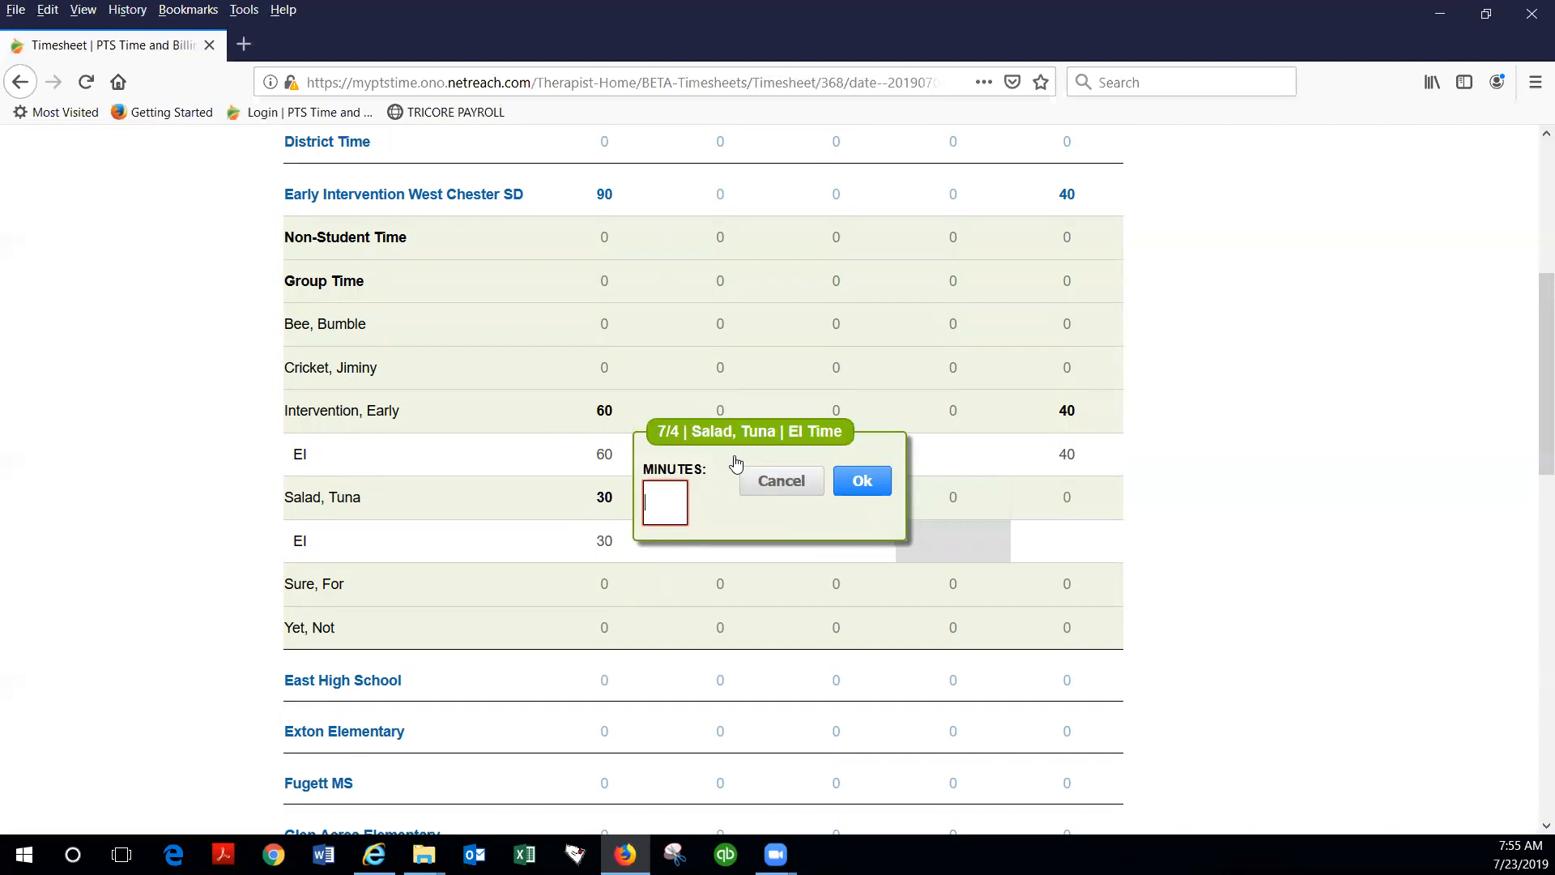
pyautogui.write('75')
pyautogui.click(863, 481)
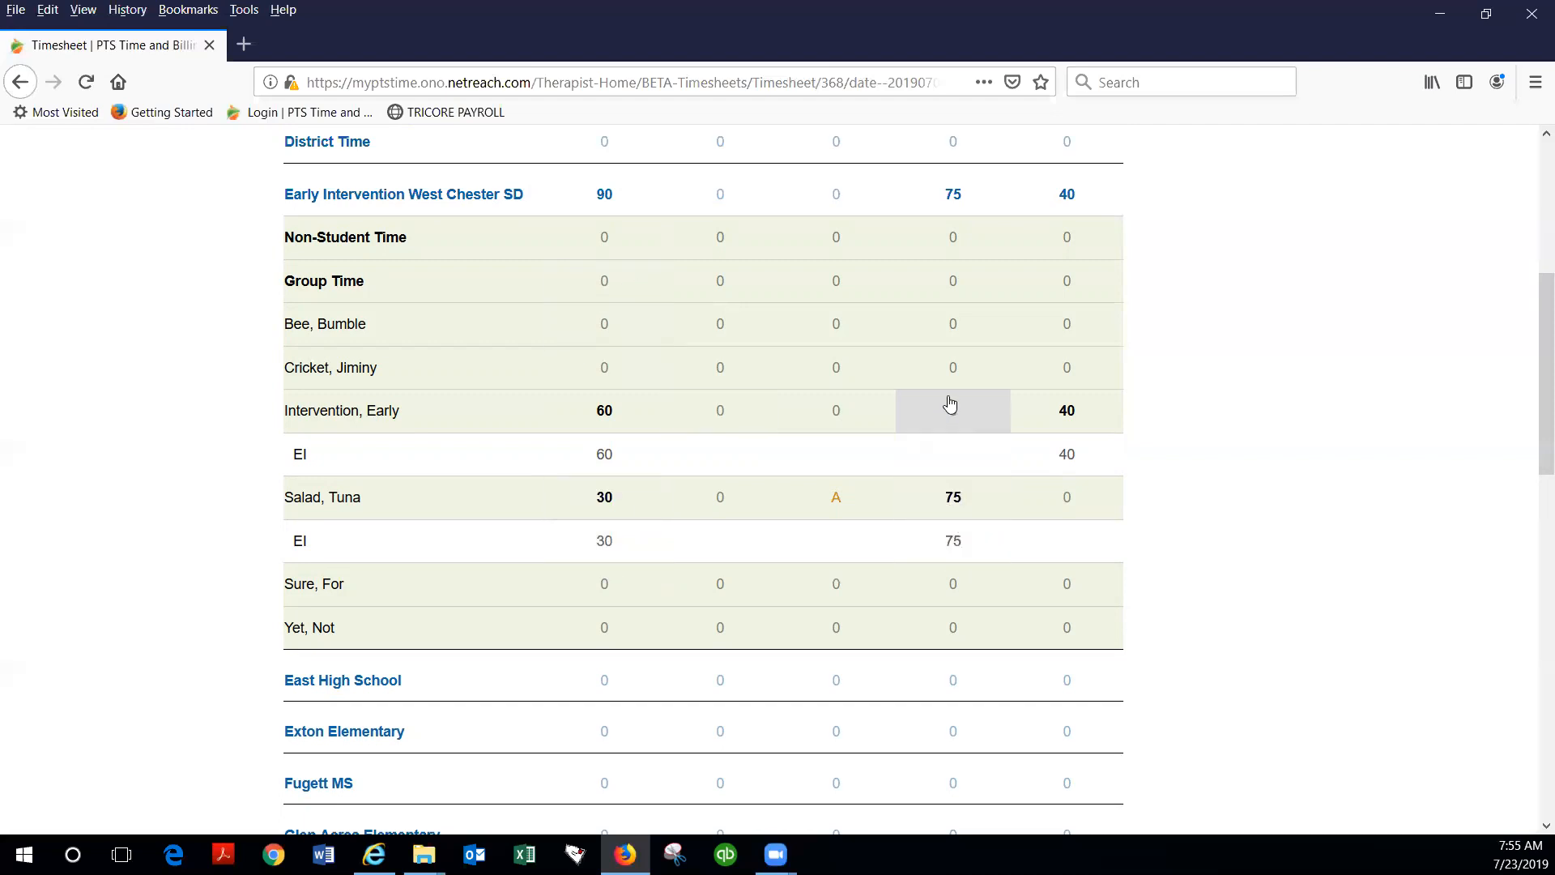
# Step: Go to the 7/8 to 7/12 week of the timesheet and expand Early Intervention West Chester SD
pyautogui.scroll(-1, 442, 515)
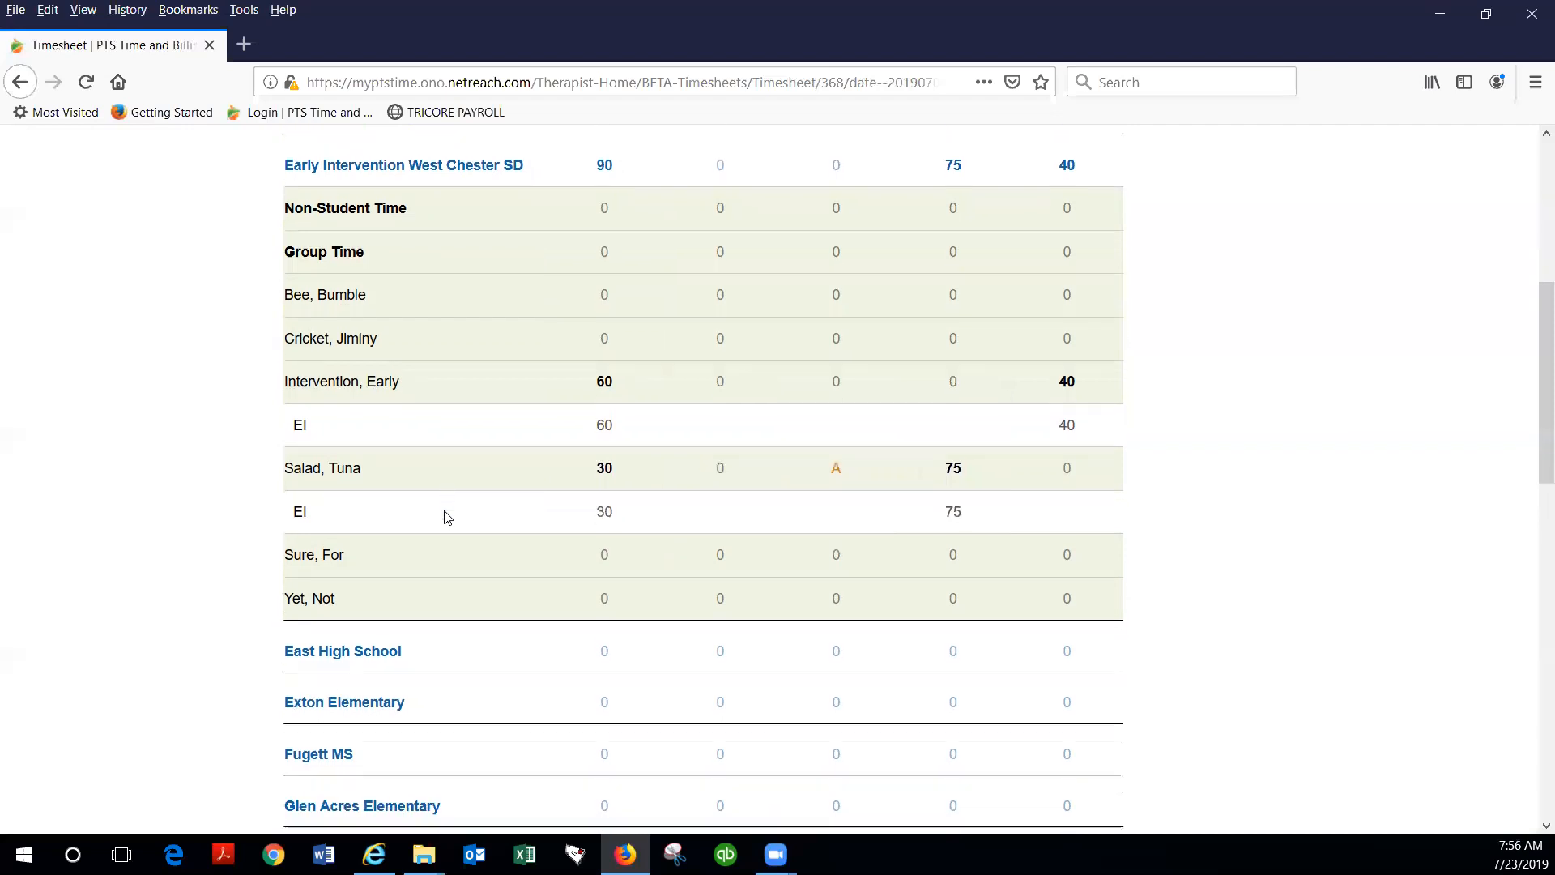
pyautogui.scroll(3, 447, 517)
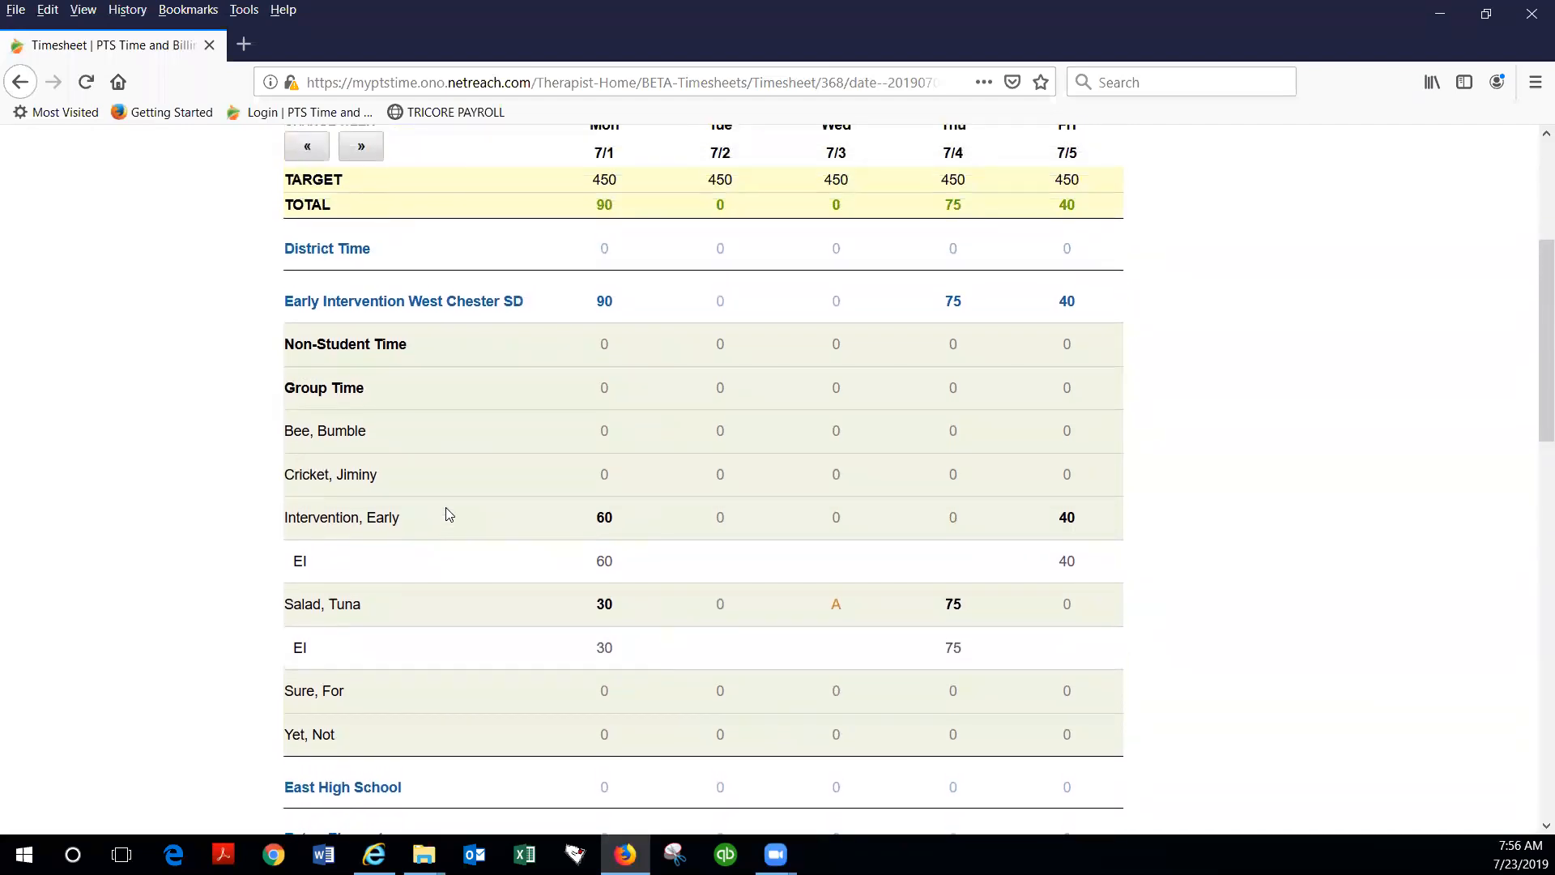
pyautogui.scroll(3, 448, 514)
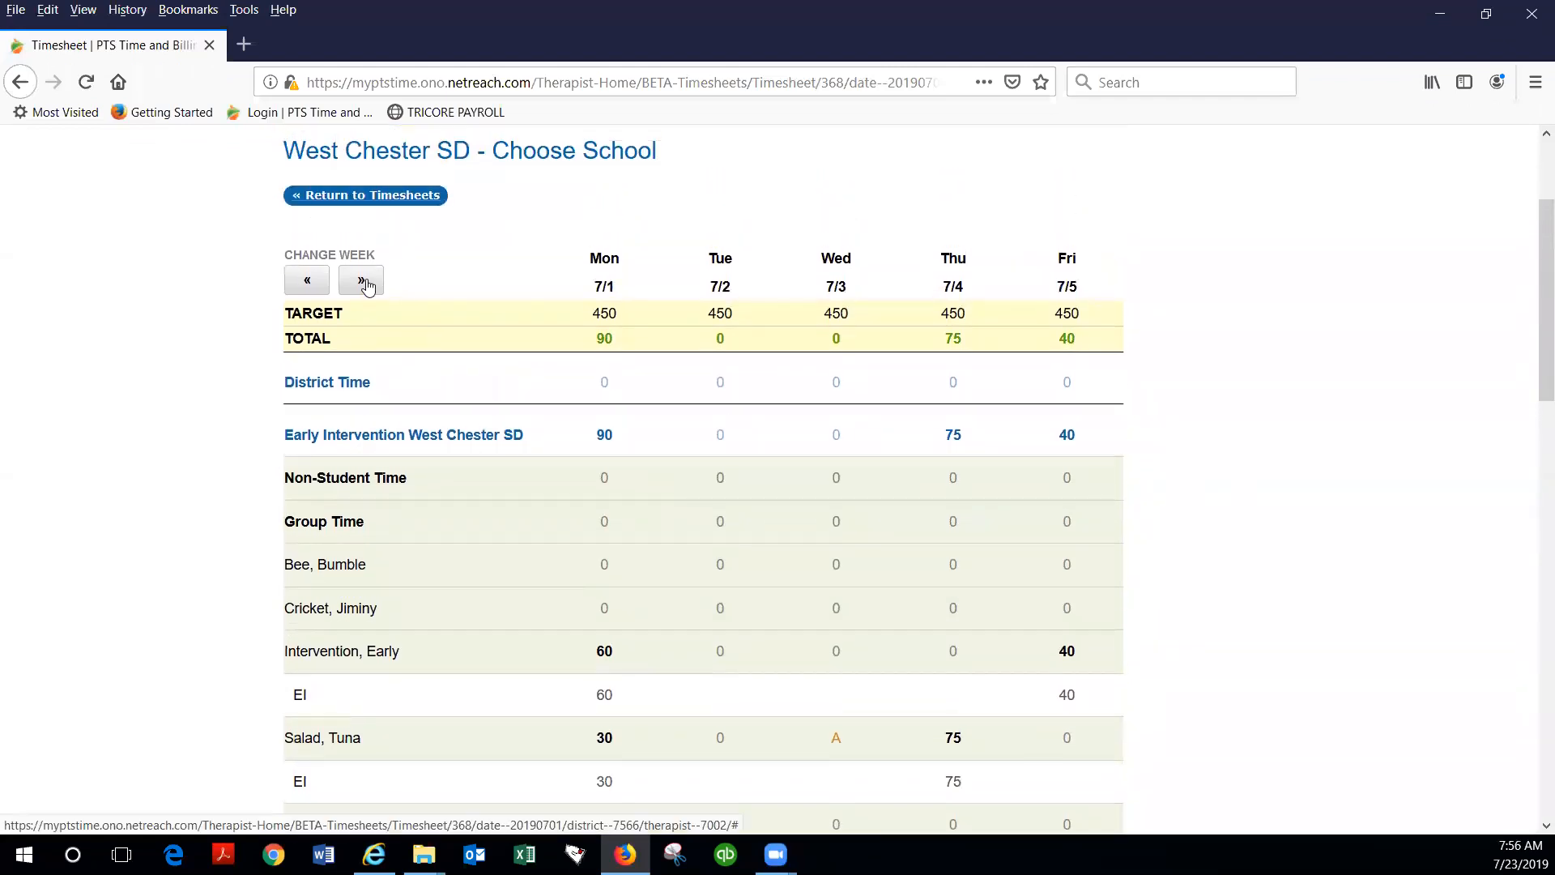
pyautogui.click(365, 283)
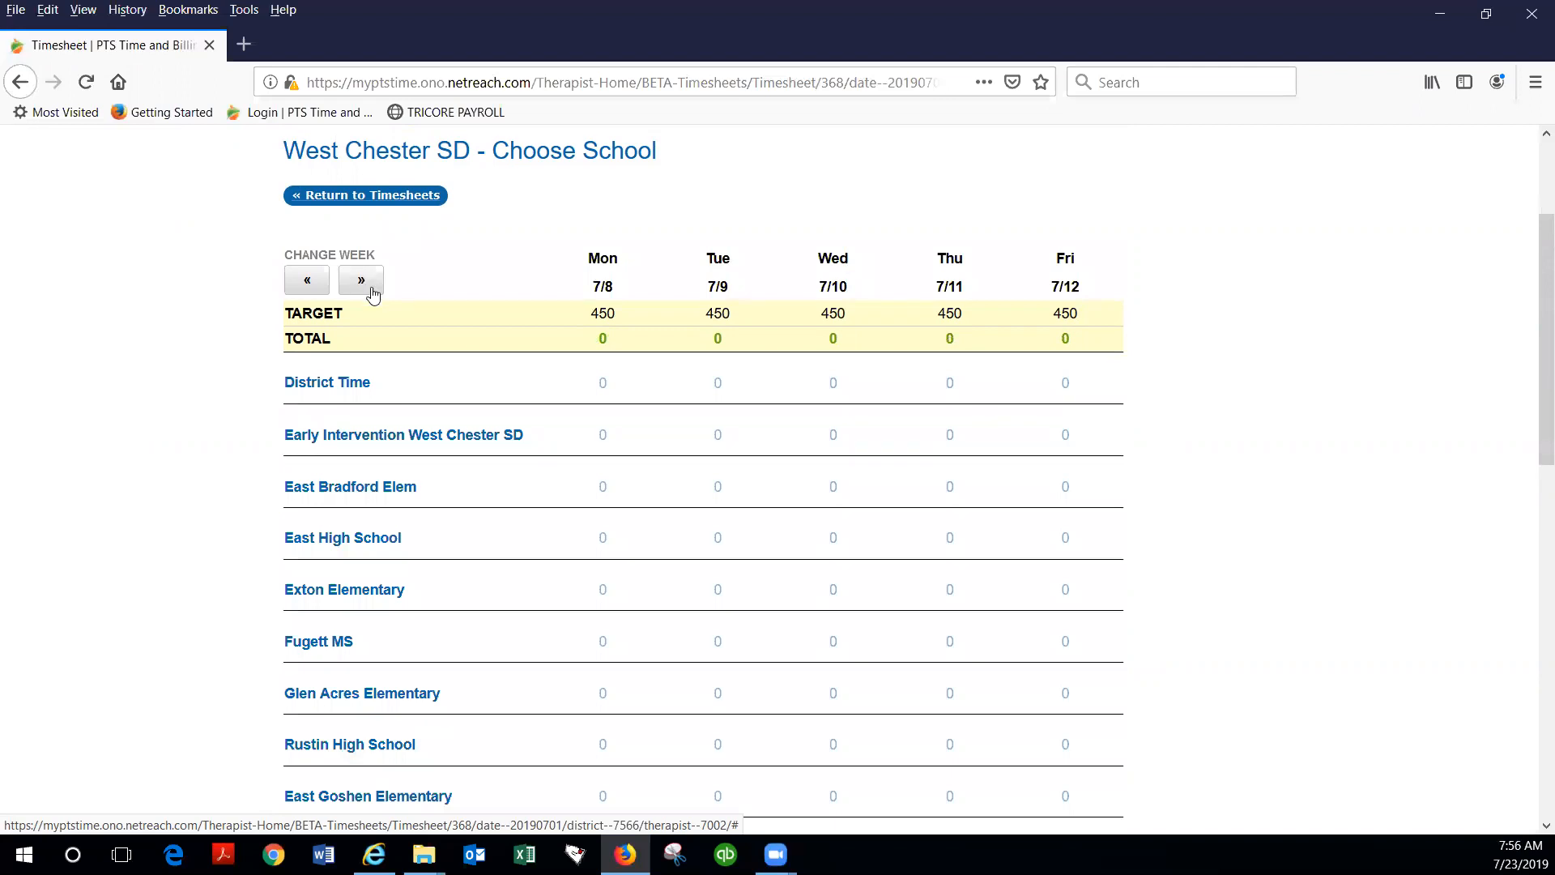
pyautogui.scroll(-1, 490, 482)
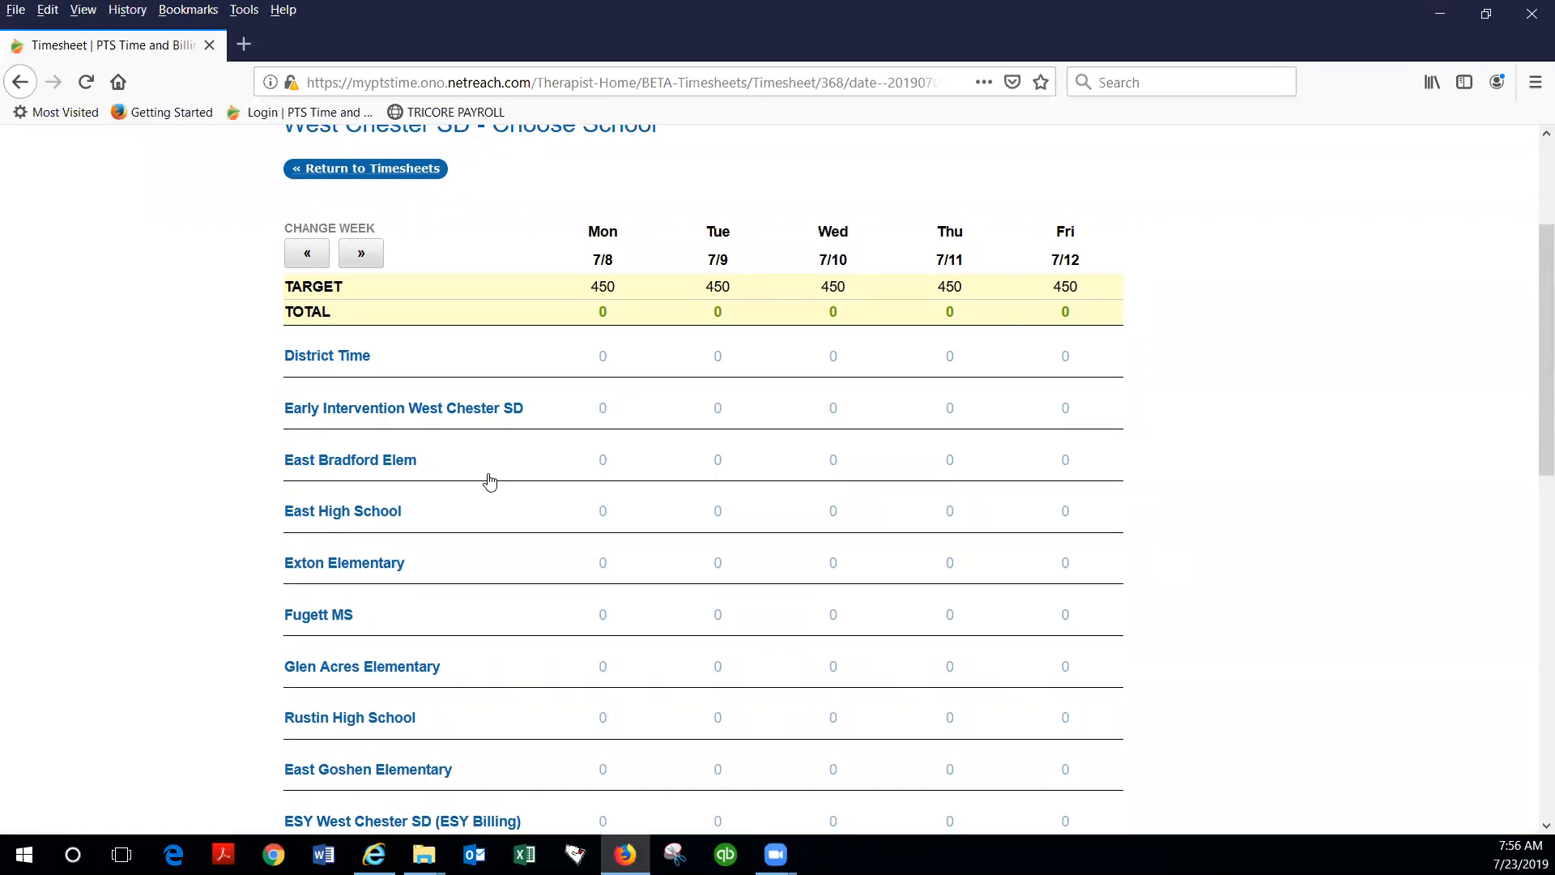
pyautogui.click(397, 410)
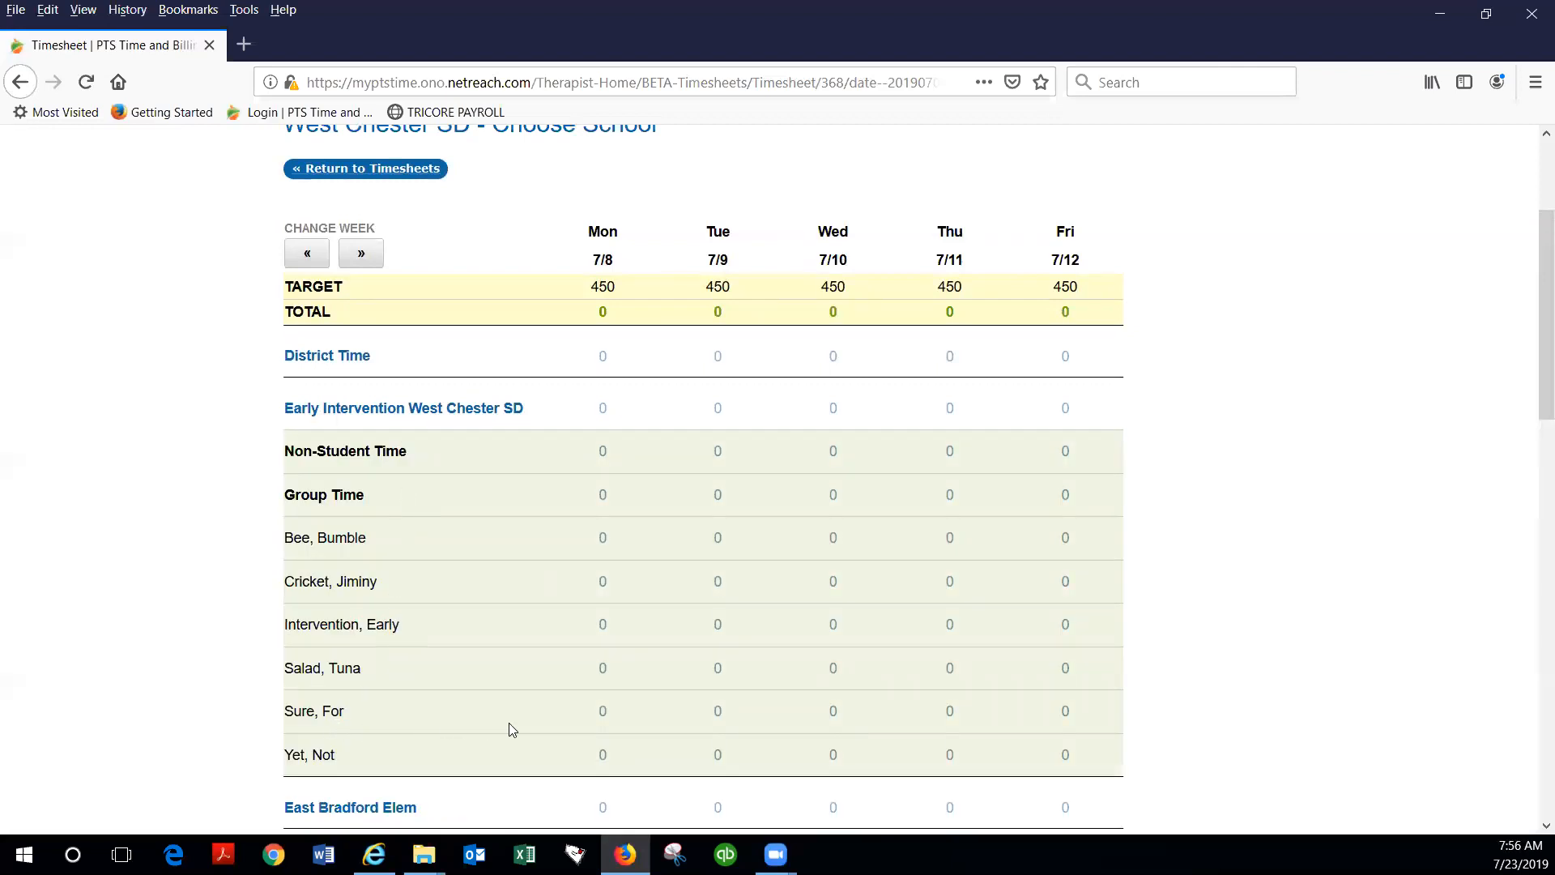
# Step: Mark the fifth early intervention student unavailable on 7/8 with the note "Left early for dr appt" and view the saved note
pyautogui.click(613, 717)
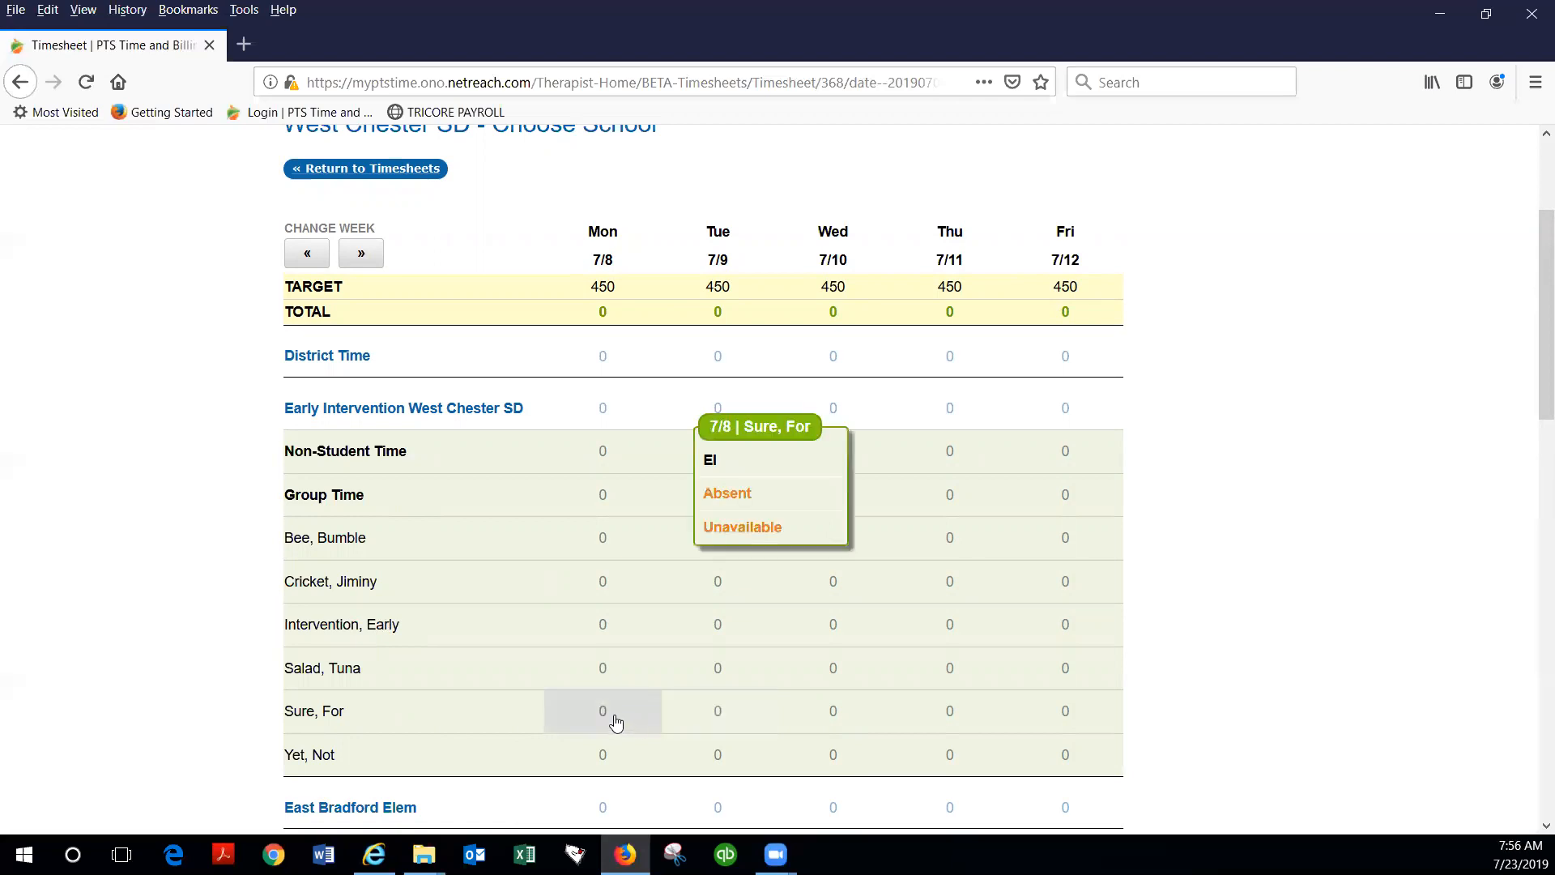
pyautogui.click(749, 527)
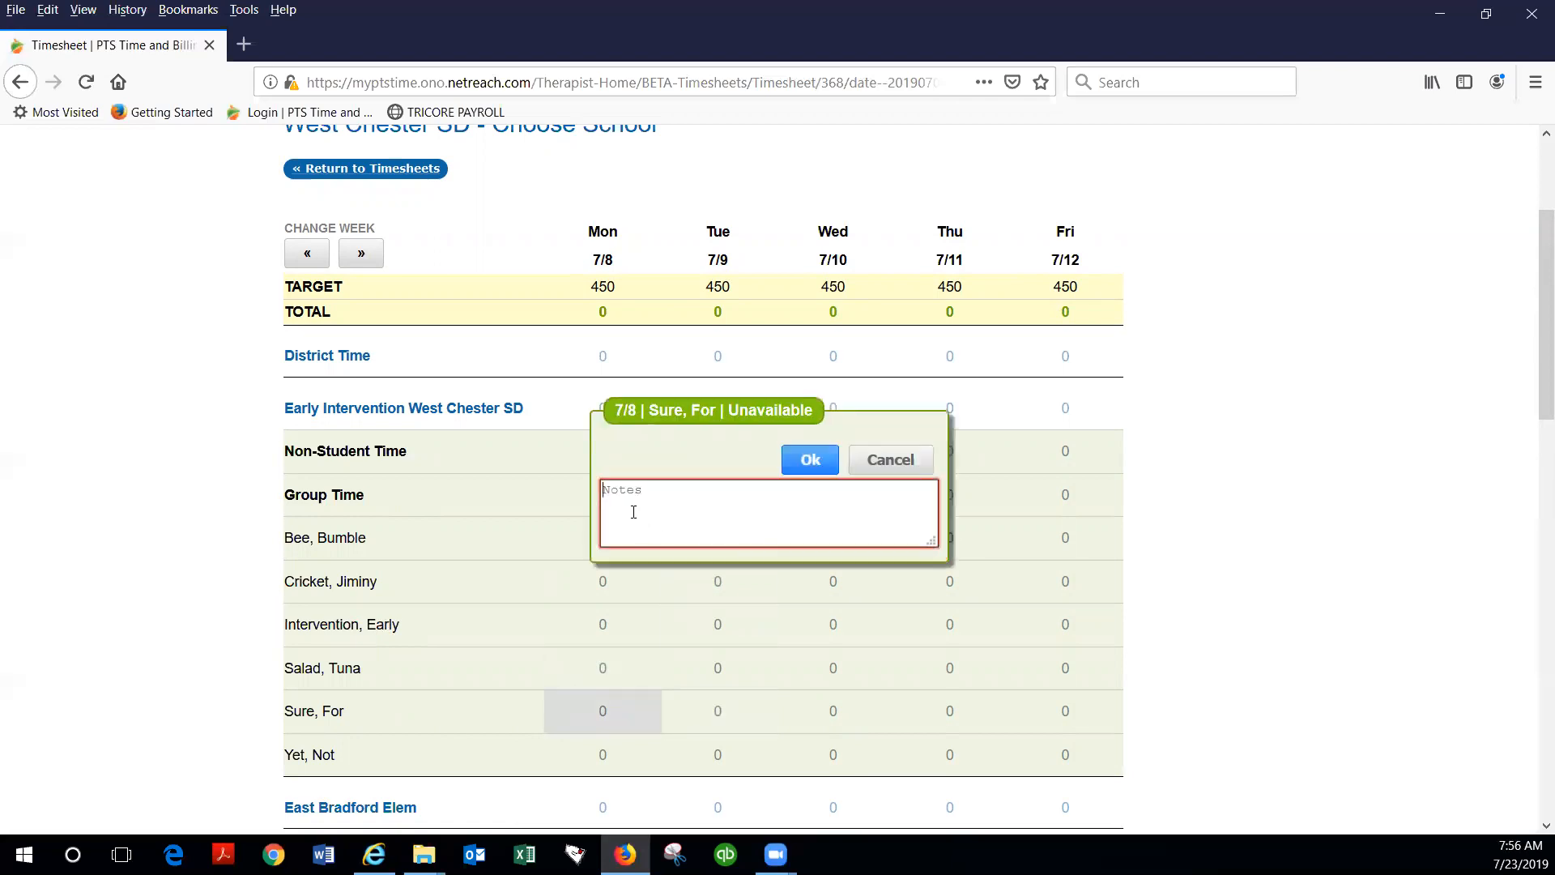
pyautogui.write('Left early for dr appt')
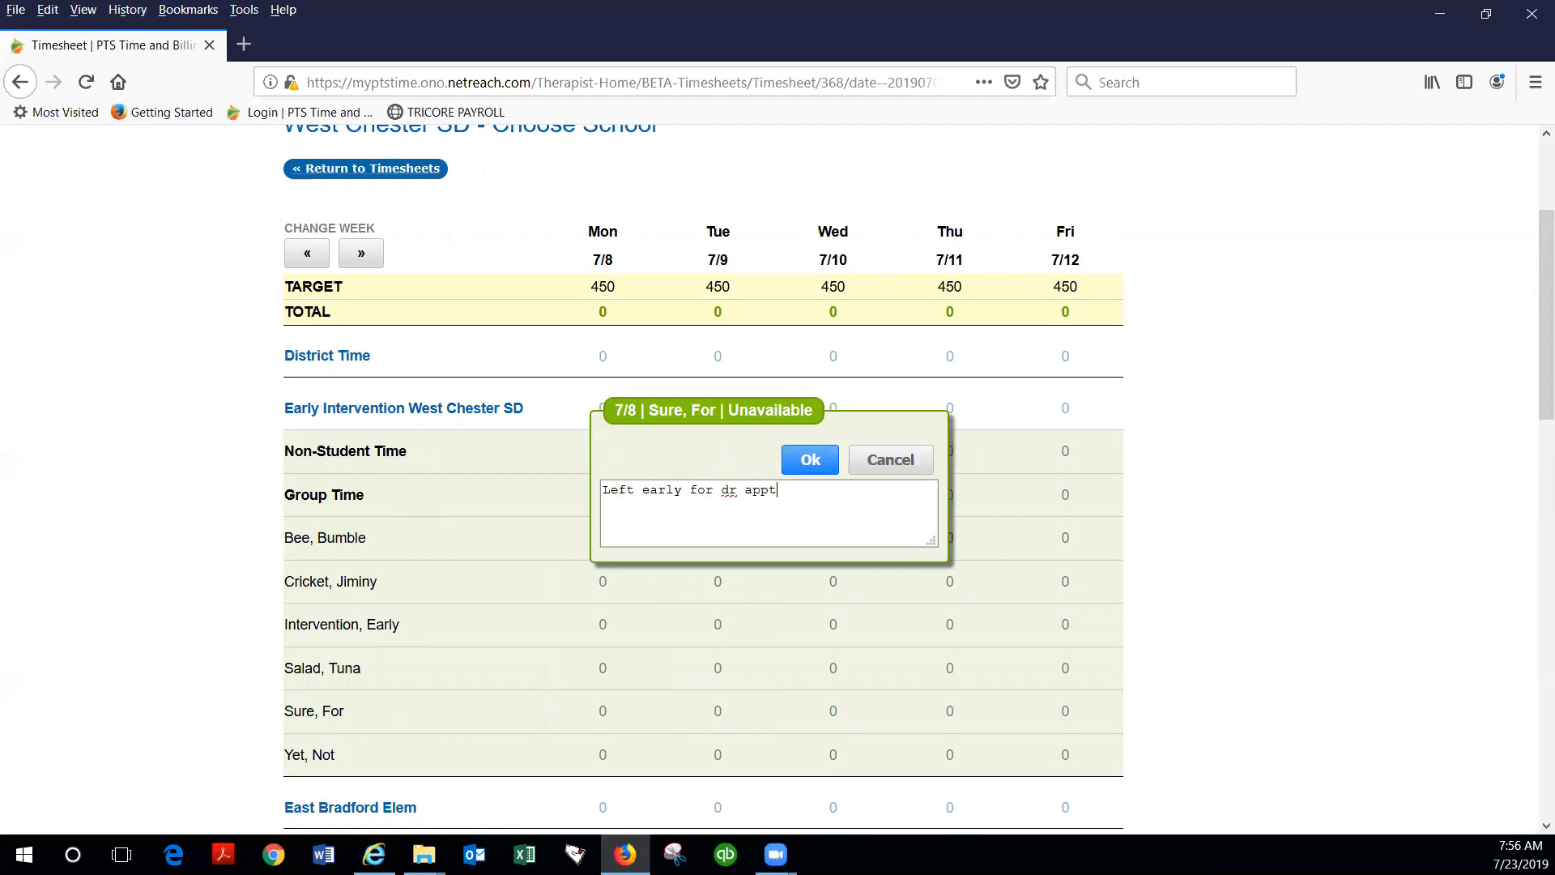
pyautogui.click(808, 459)
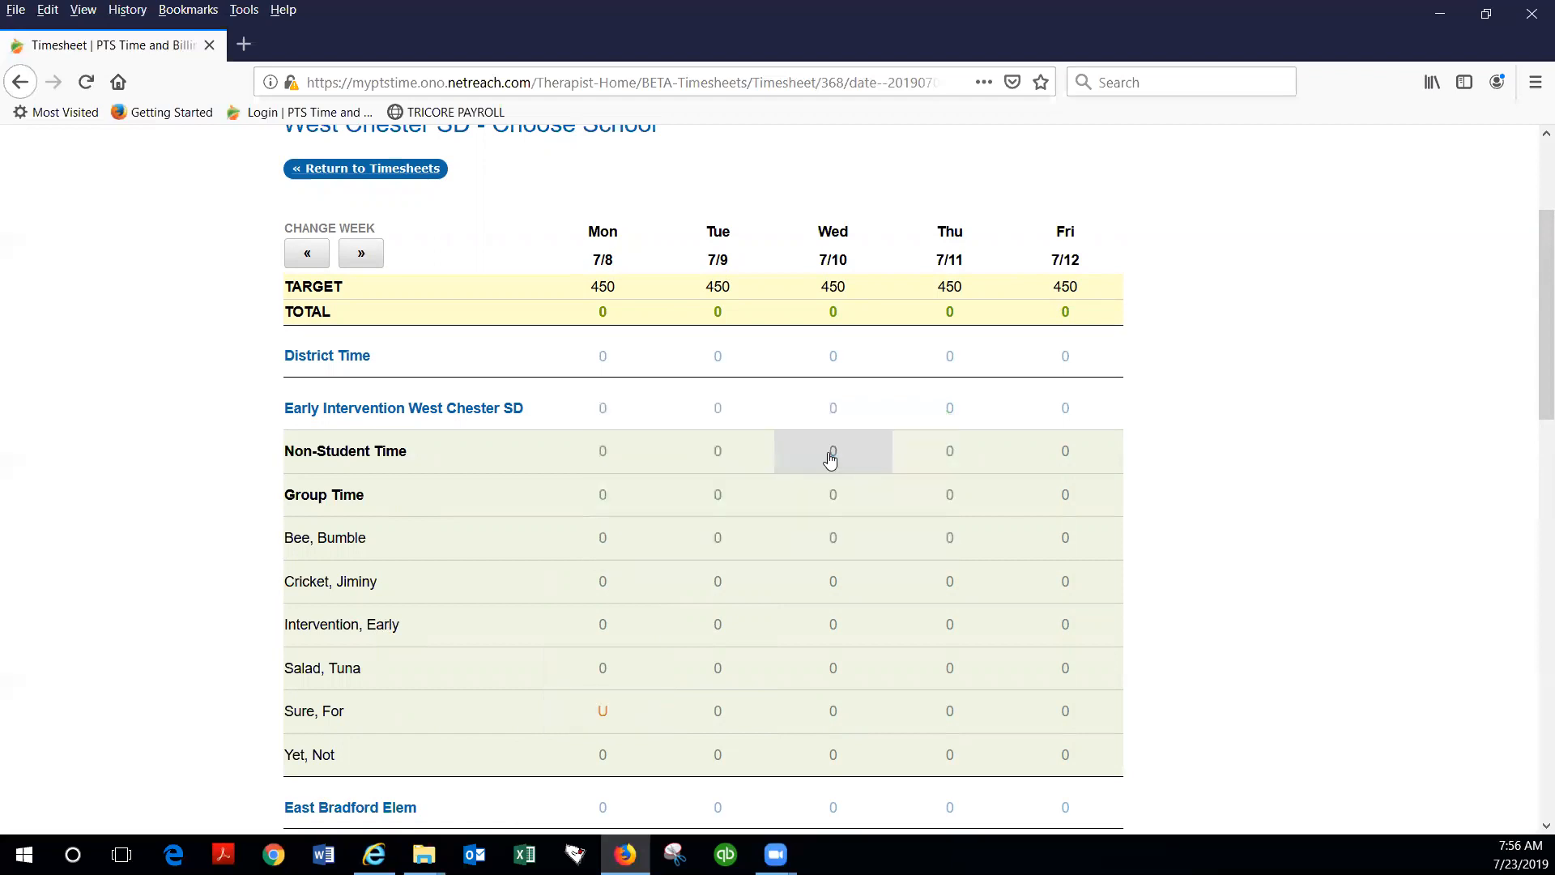
pyautogui.moveTo(610, 726)
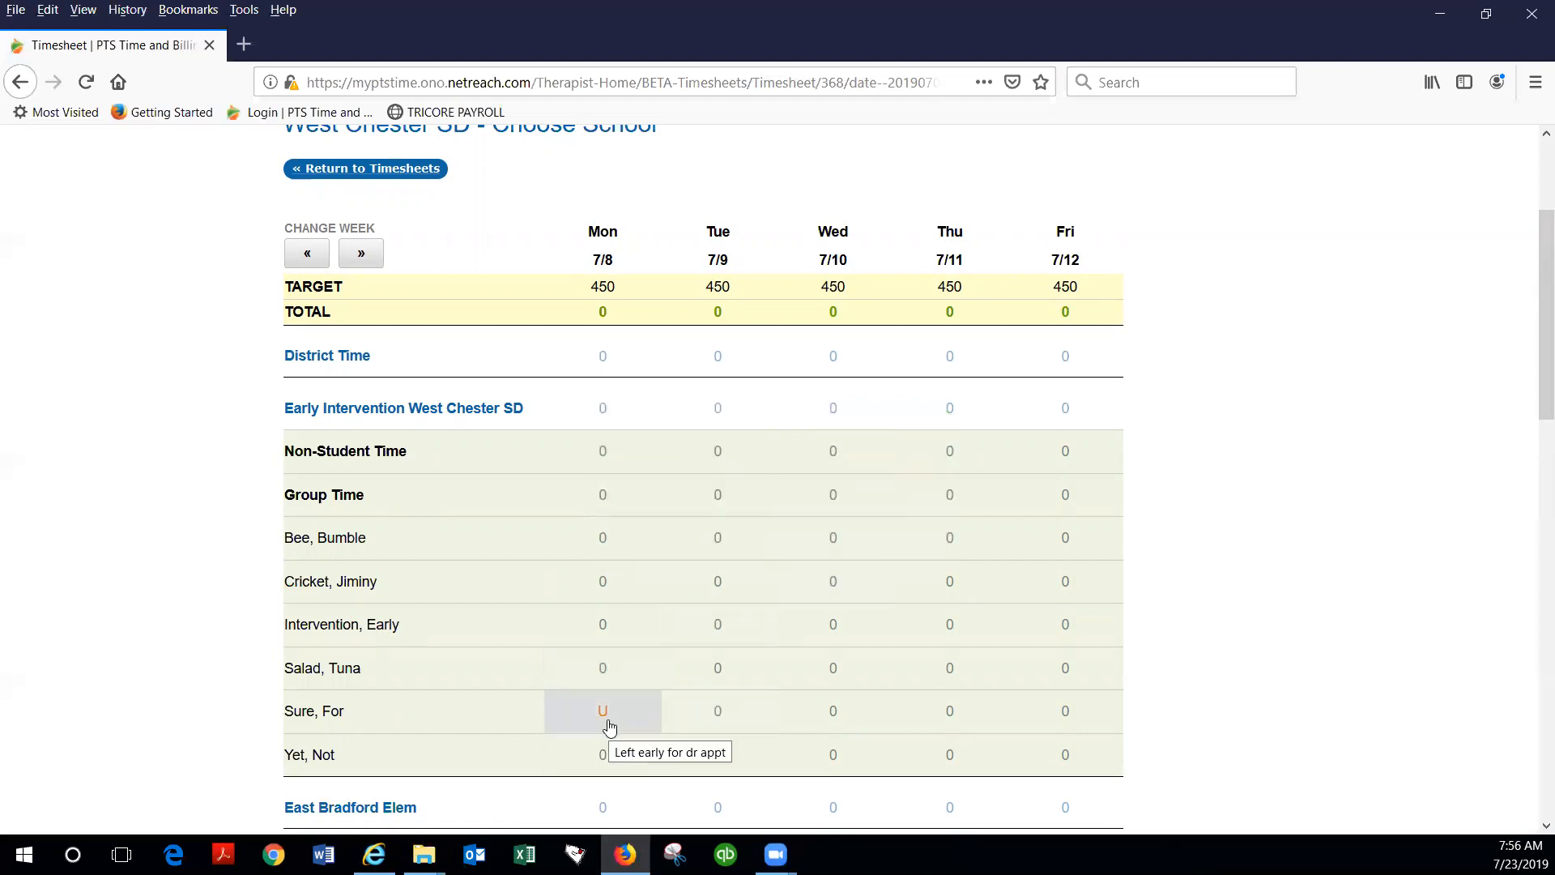
# Step: Enter 60 minutes of EI time on 7/9 for the fifth student under Early Intervention West Chester SD
pyautogui.click(726, 729)
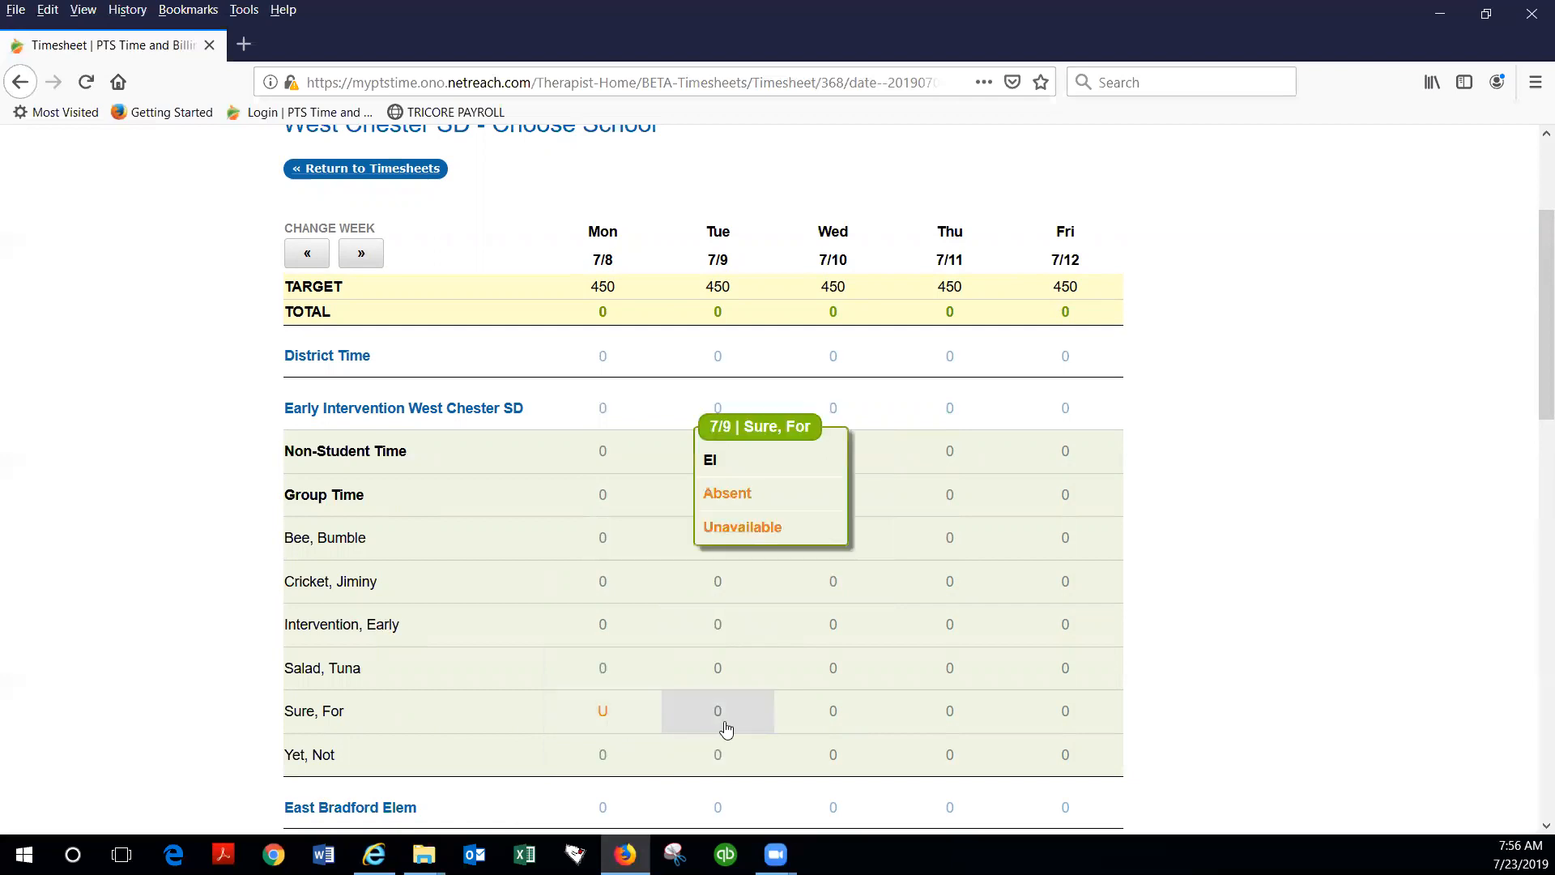
pyautogui.click(737, 461)
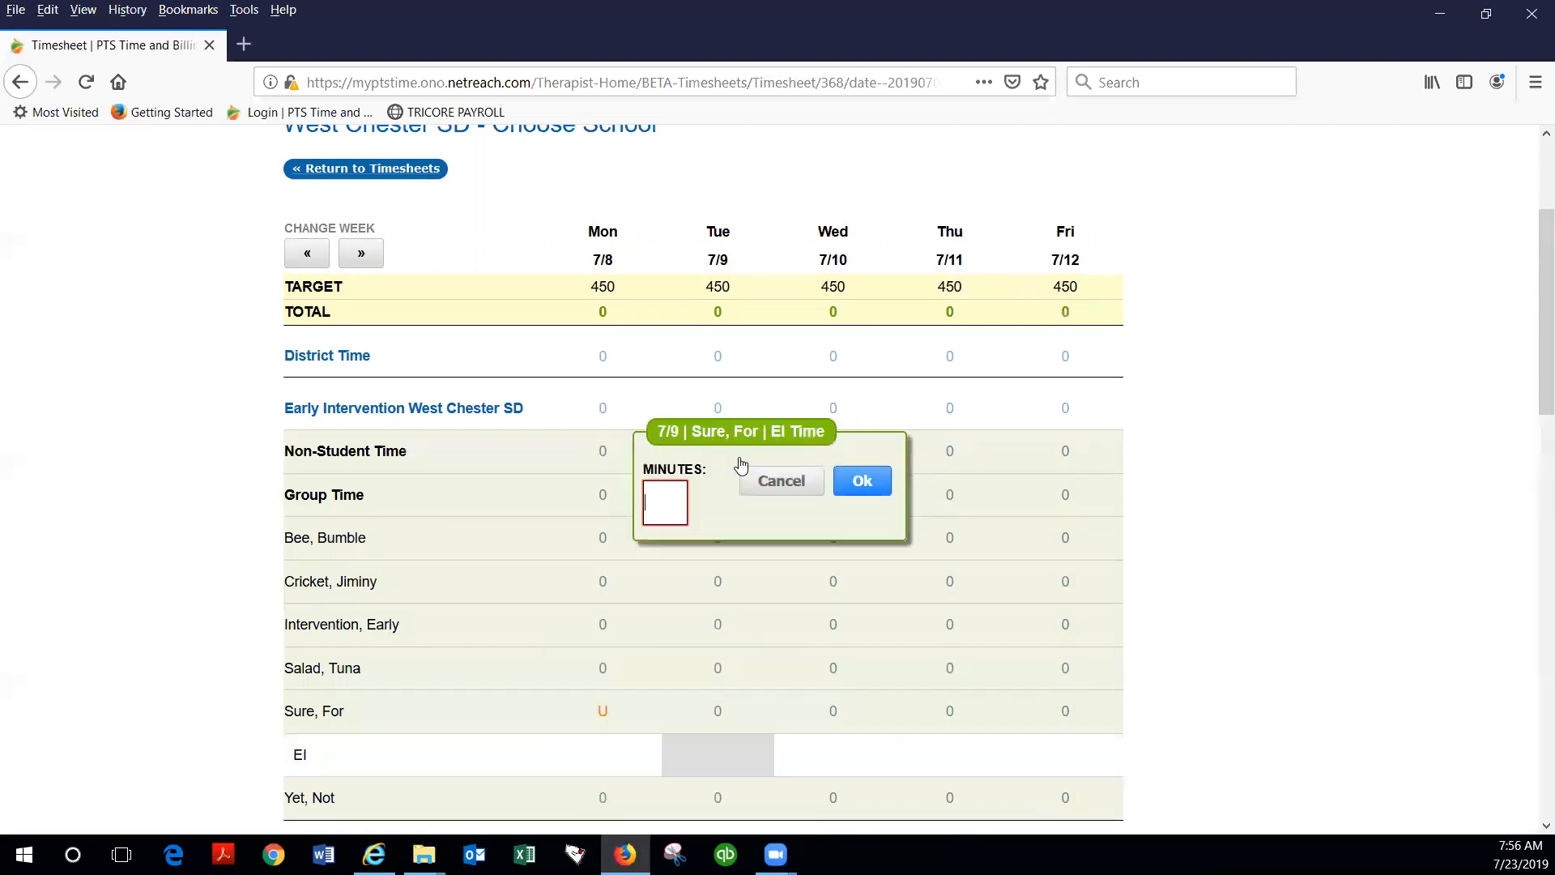
pyautogui.write('60')
pyautogui.click(865, 482)
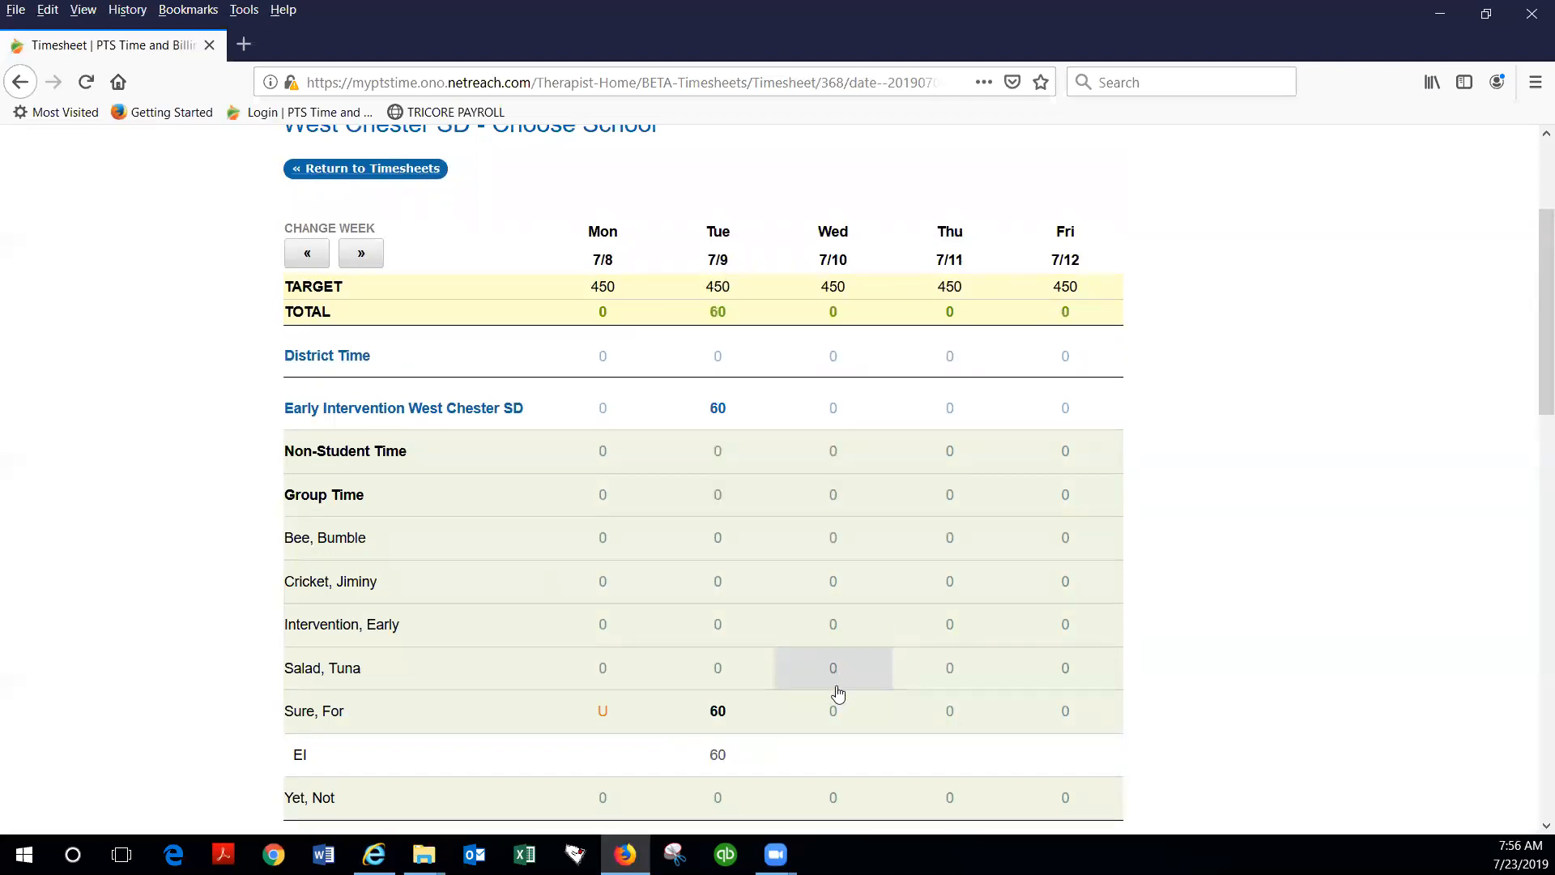
# Step: Enter 30 minutes of EI time on 7/10 for the fifth student under Early Intervention West Chester SD
pyautogui.click(834, 711)
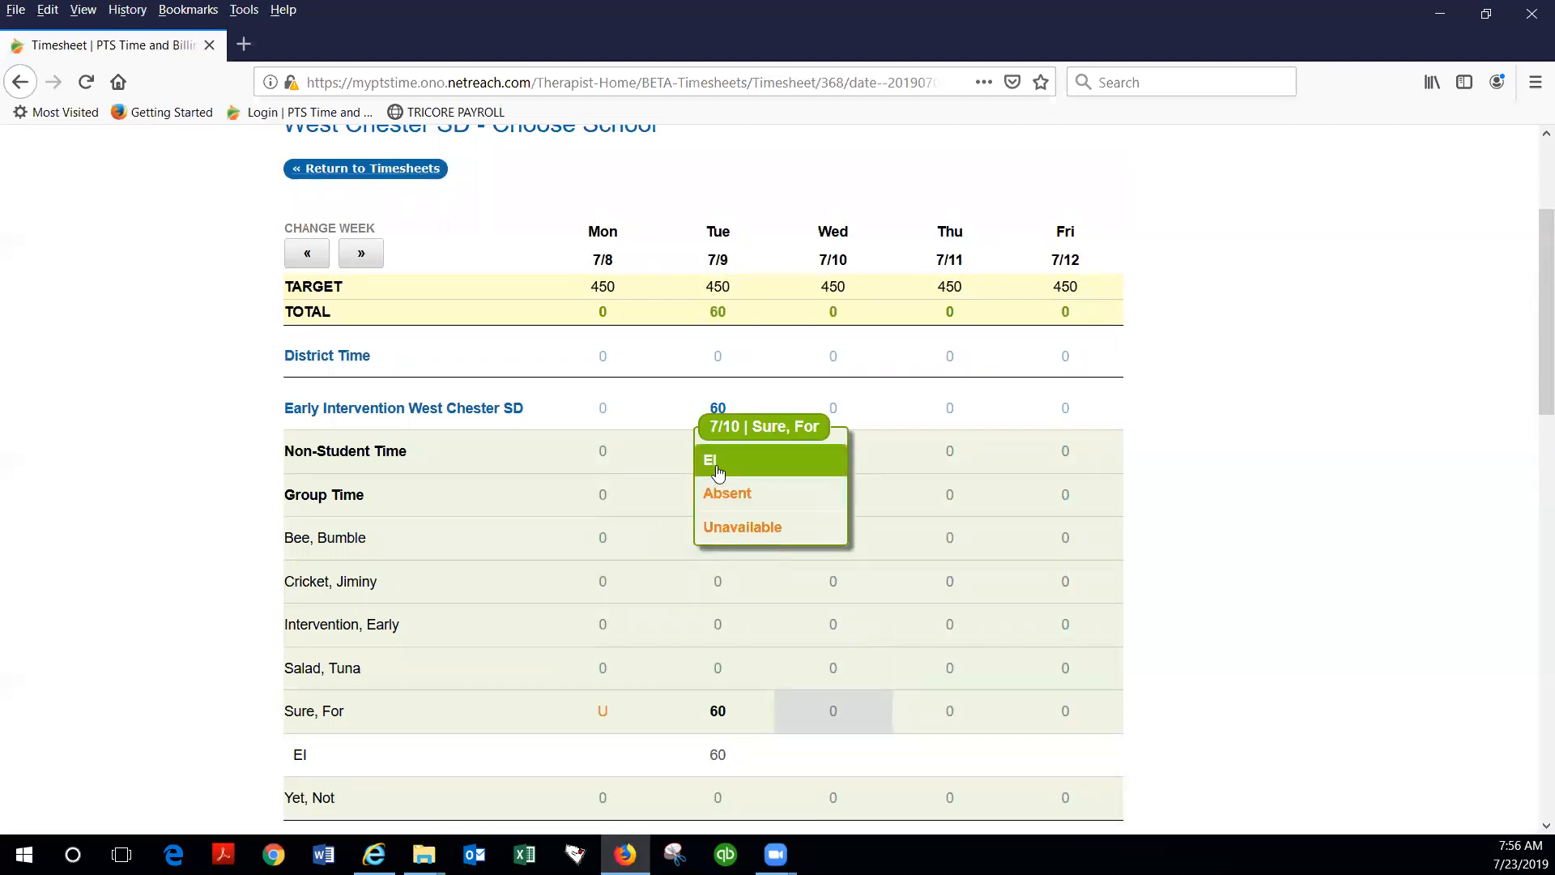
pyautogui.click(717, 470)
pyautogui.write('30')
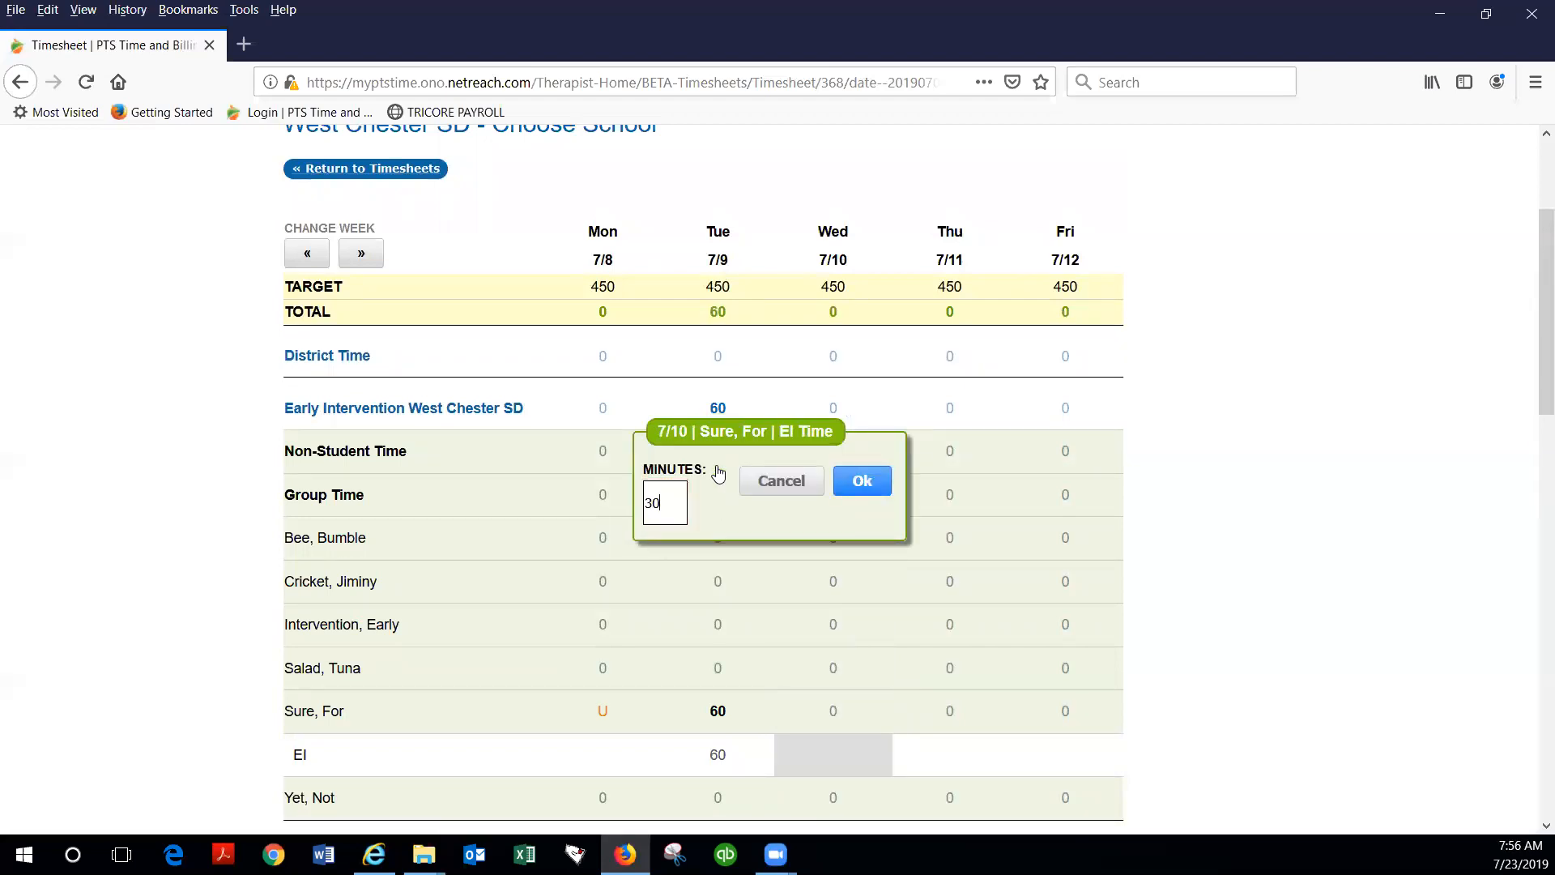
pyautogui.click(879, 490)
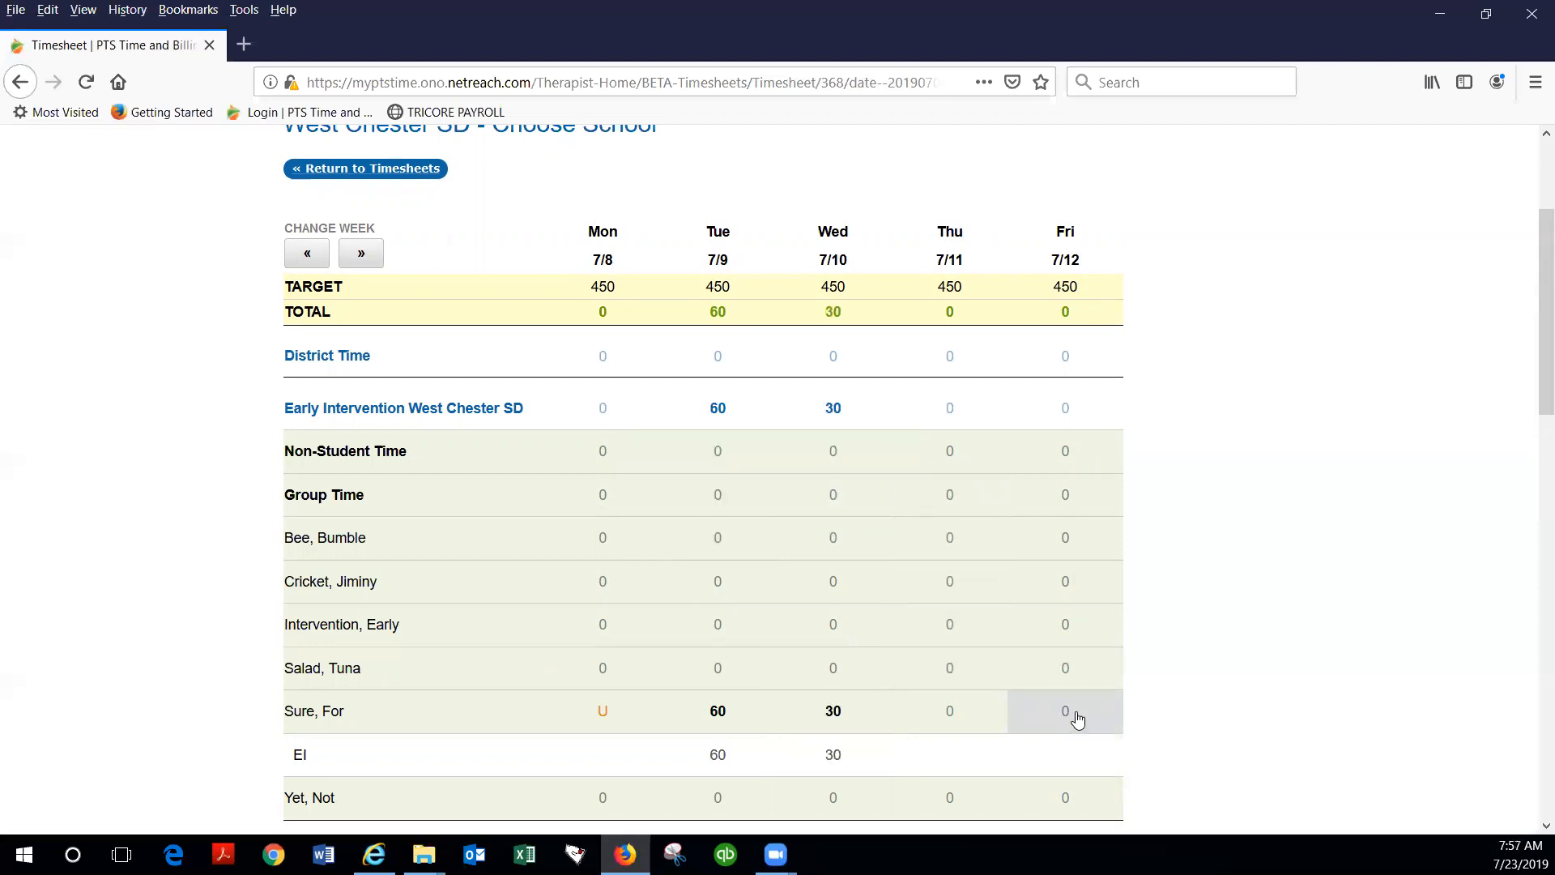
# Step: Enter 40 minutes of EI time on 7/12 for the fifth student under Early Intervention West Chester SD
pyautogui.click(1077, 720)
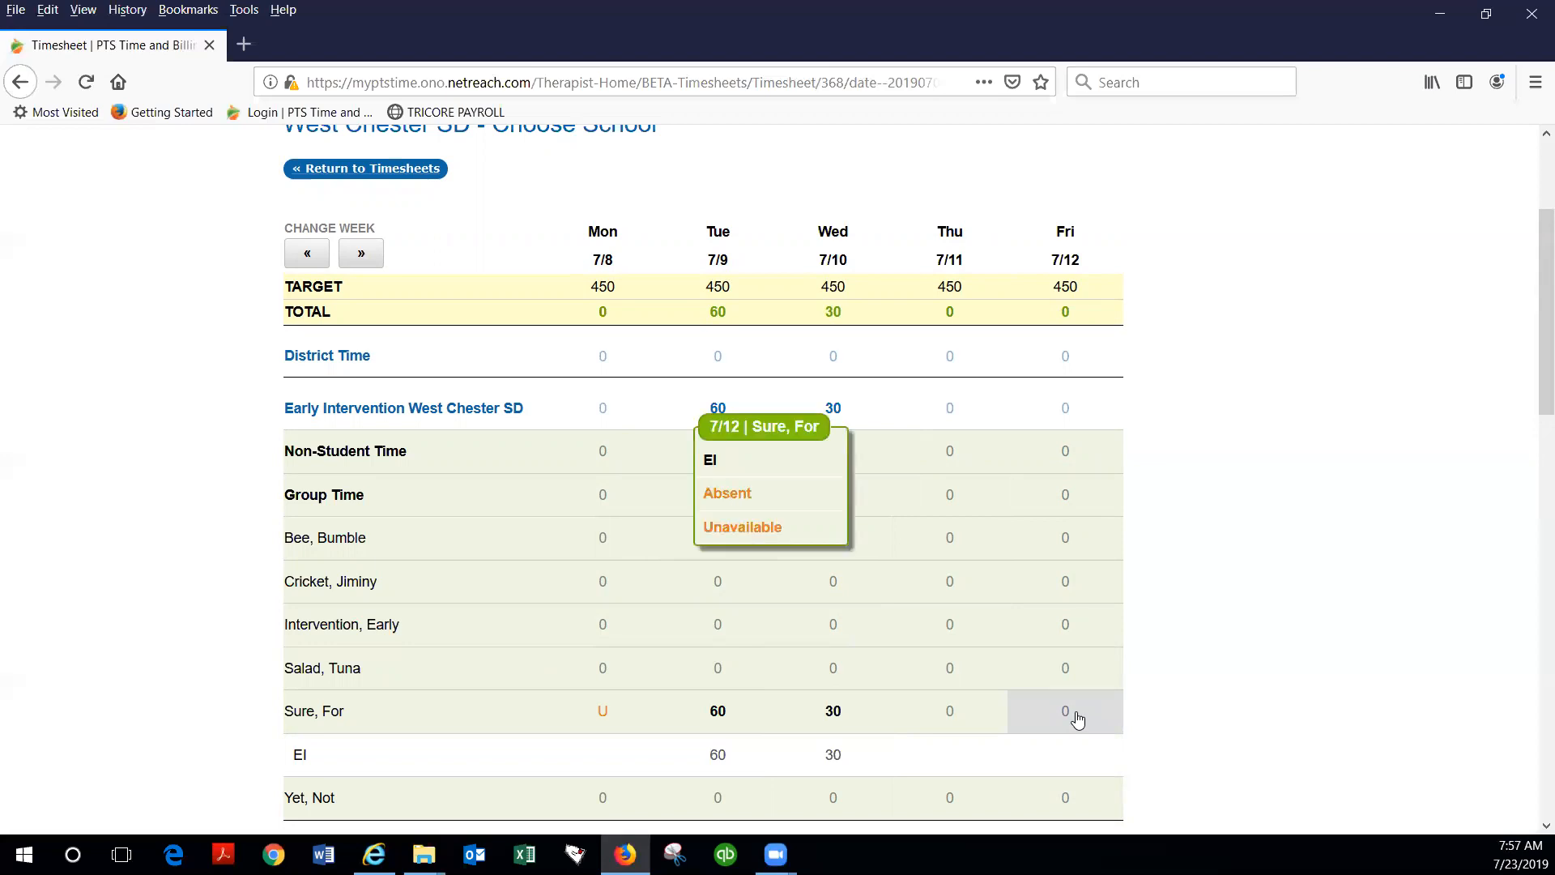
pyautogui.click(739, 463)
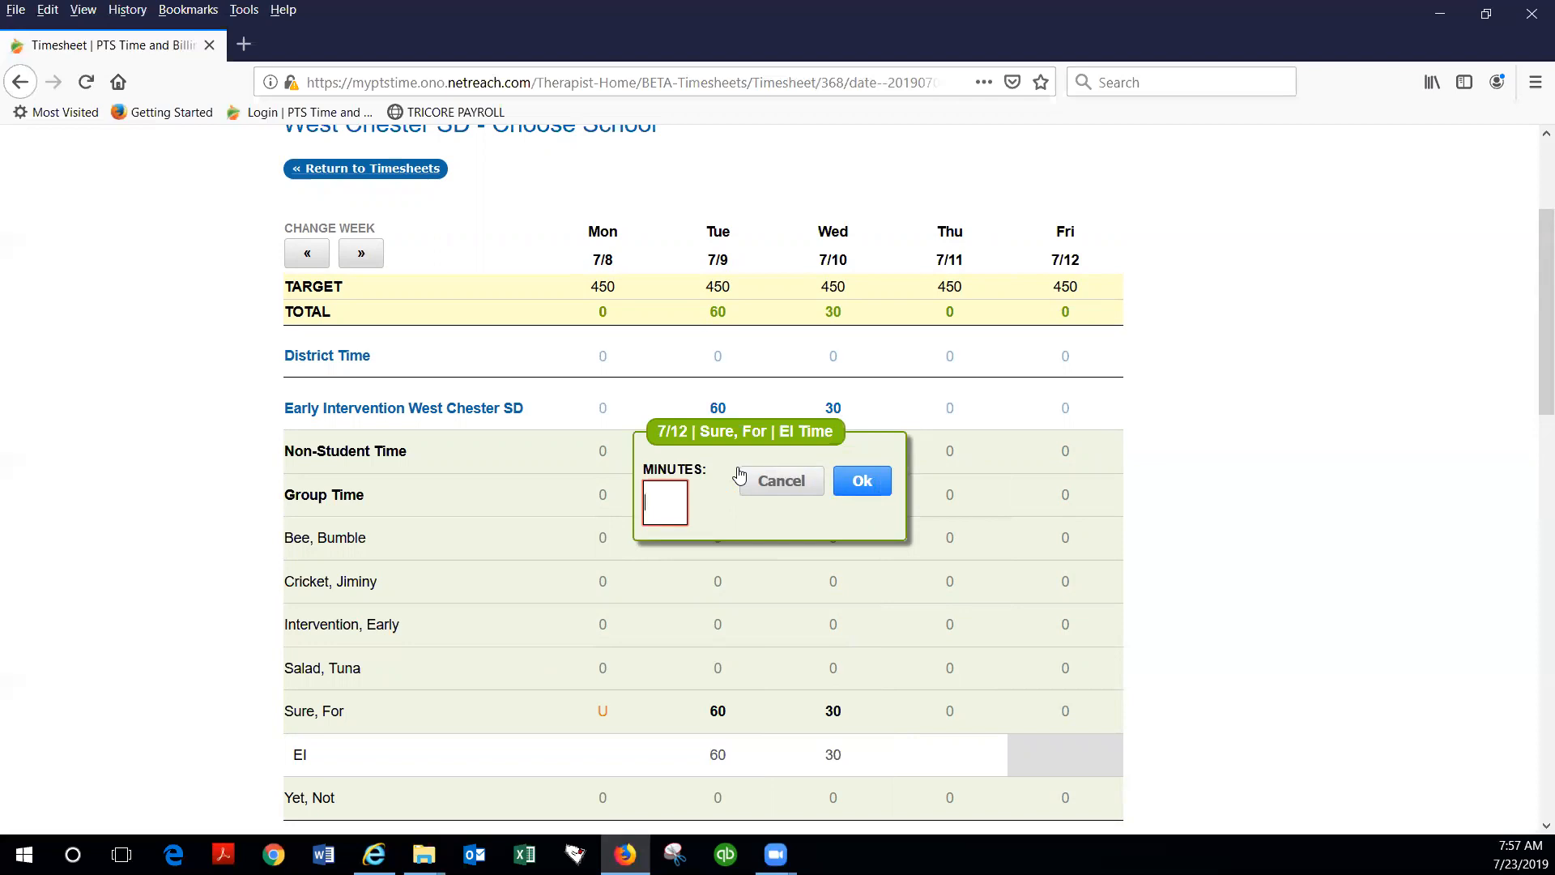
pyautogui.write('40')
pyautogui.click(863, 481)
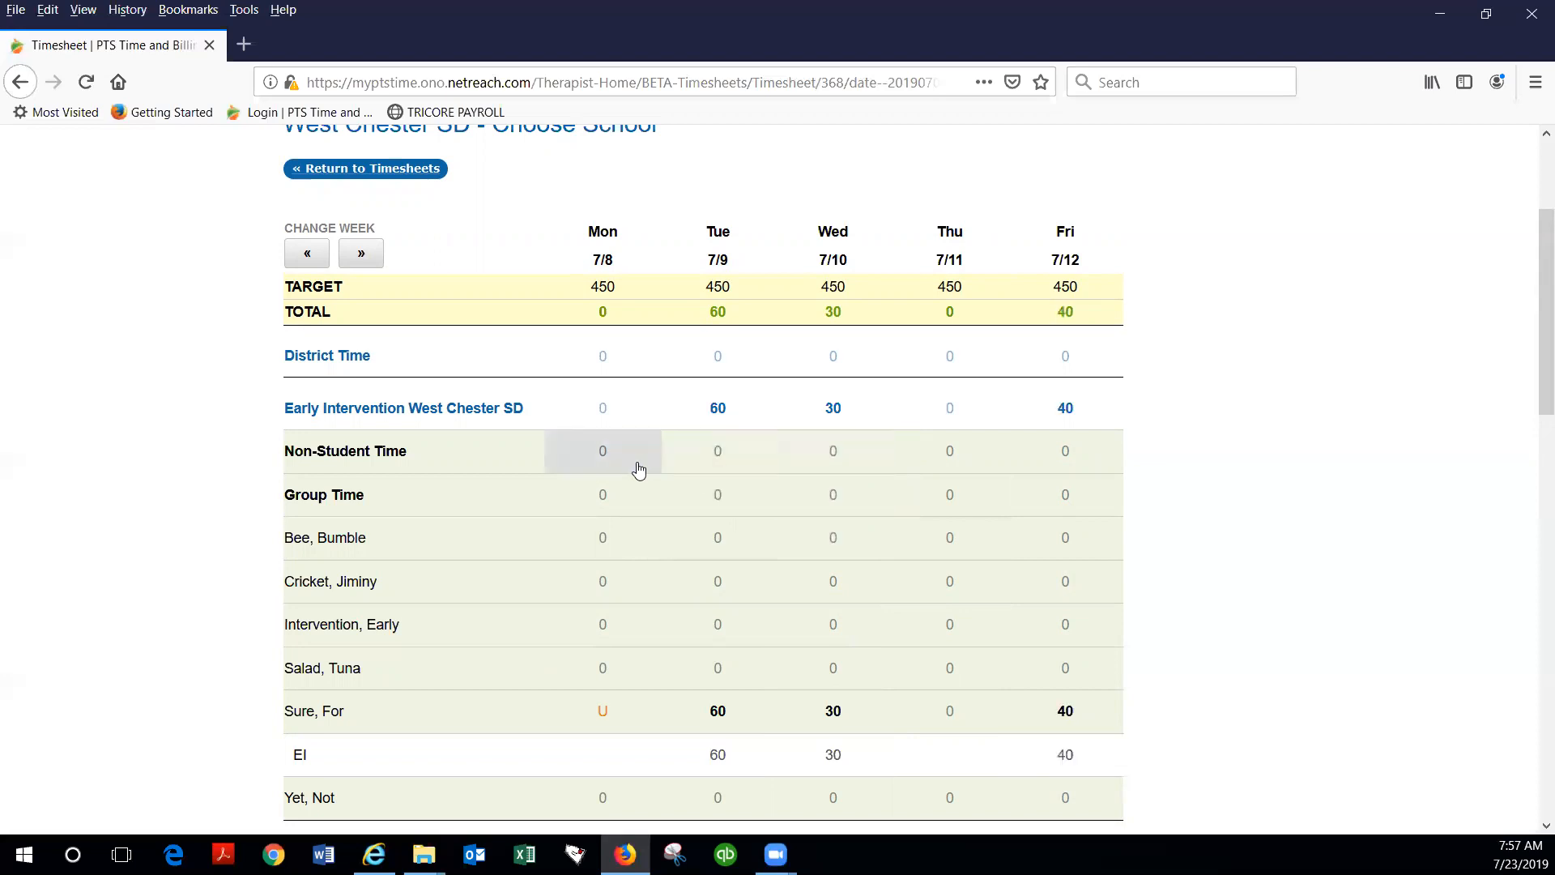
# Step: Return to the July 2019 beta timesheets overview and open Review & Submit for West Chester SD
pyautogui.scroll(-5, 636, 466)
pyautogui.scroll(3, 636, 475)
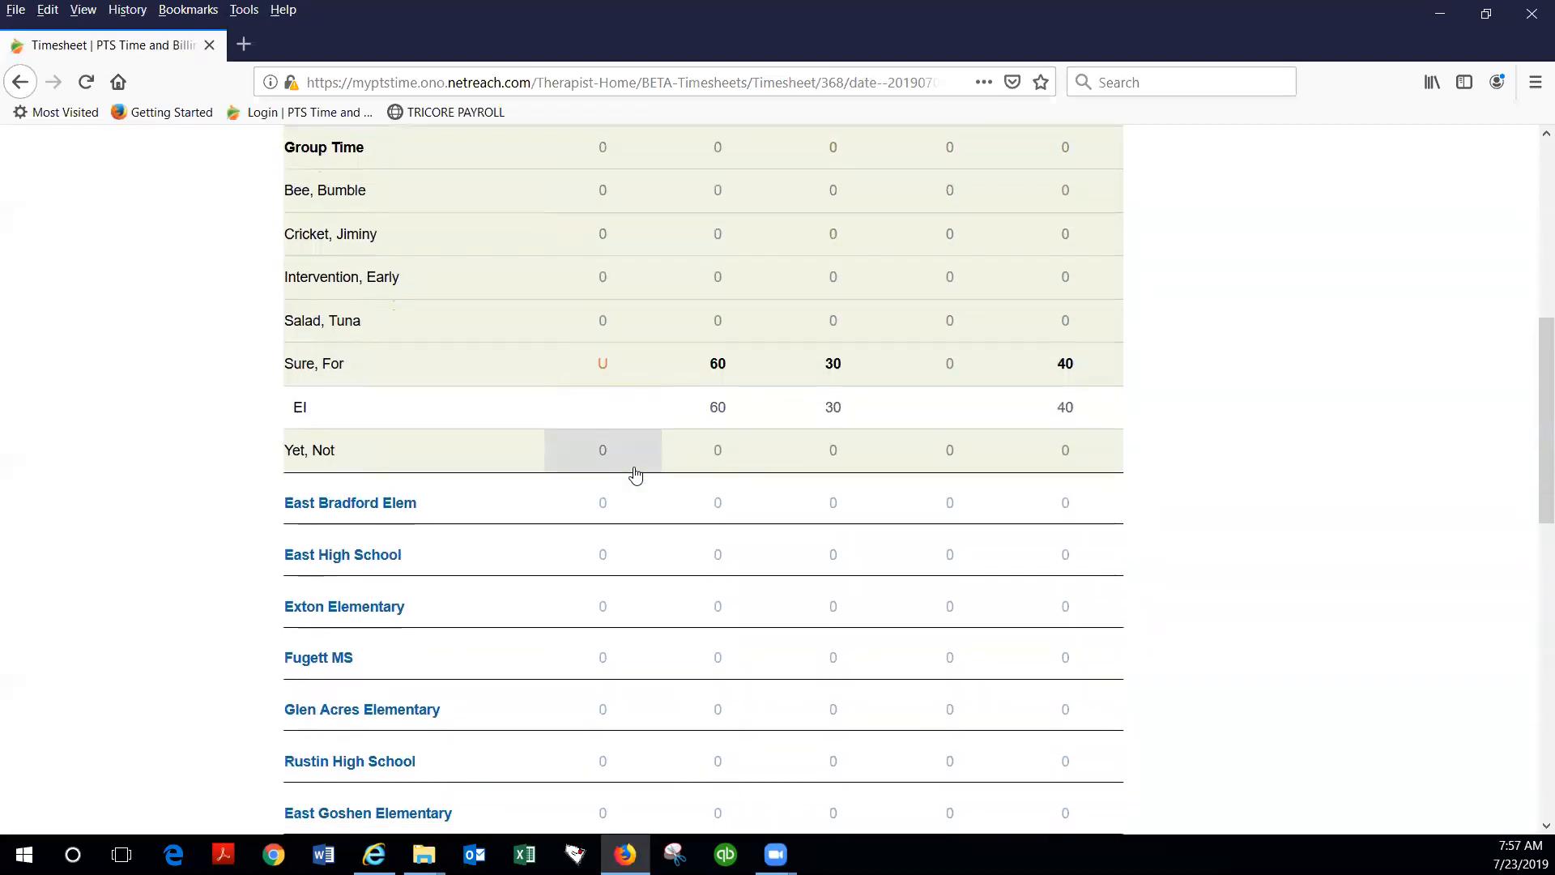
pyautogui.scroll(6, 636, 476)
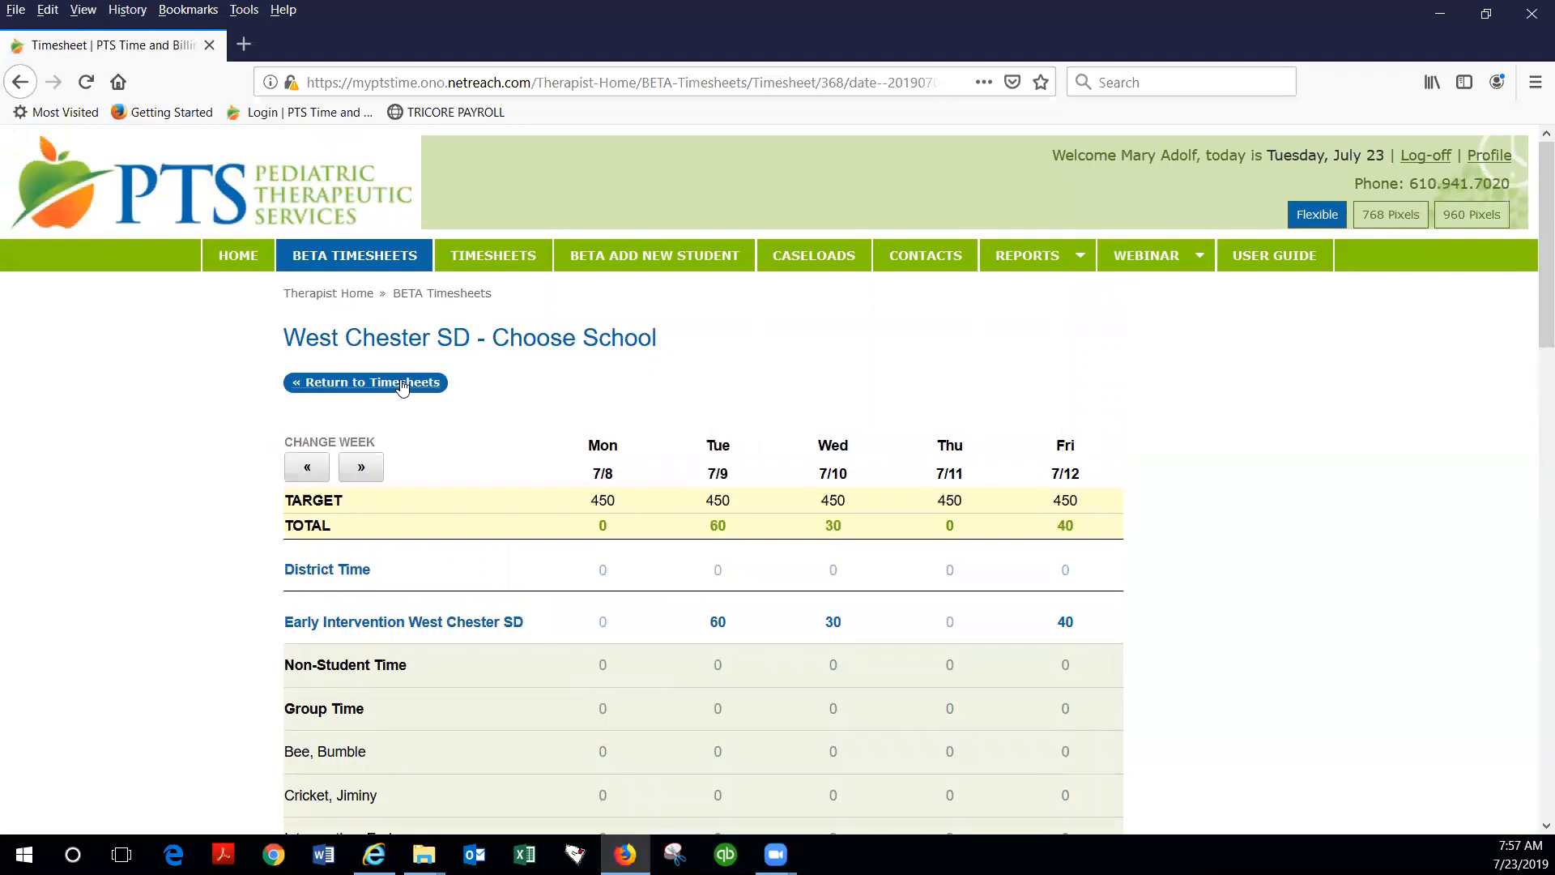
pyautogui.click(409, 384)
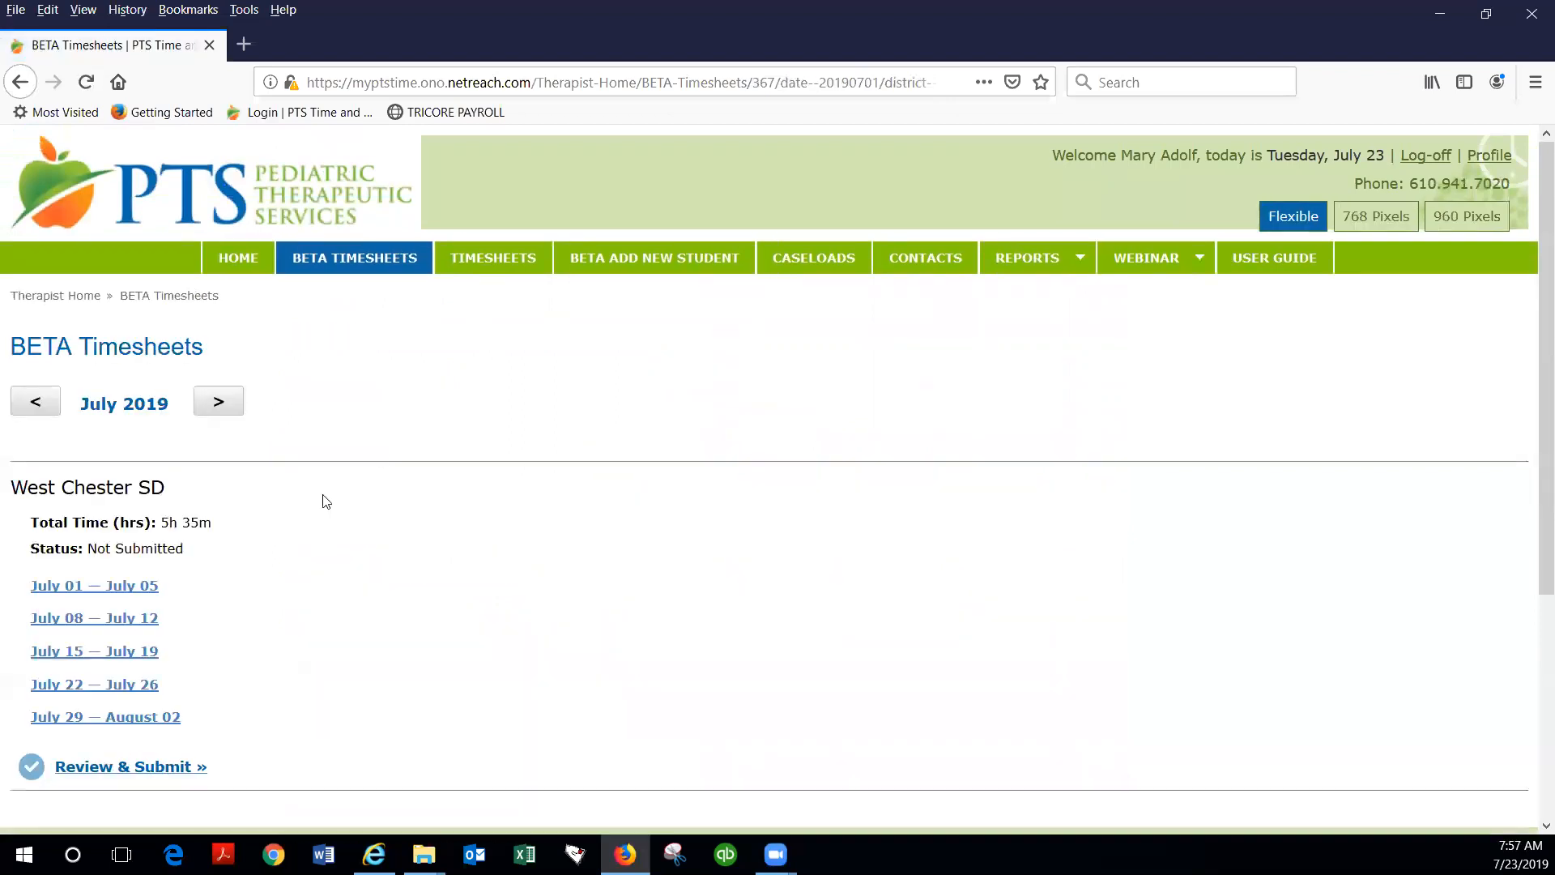
pyautogui.click(123, 766)
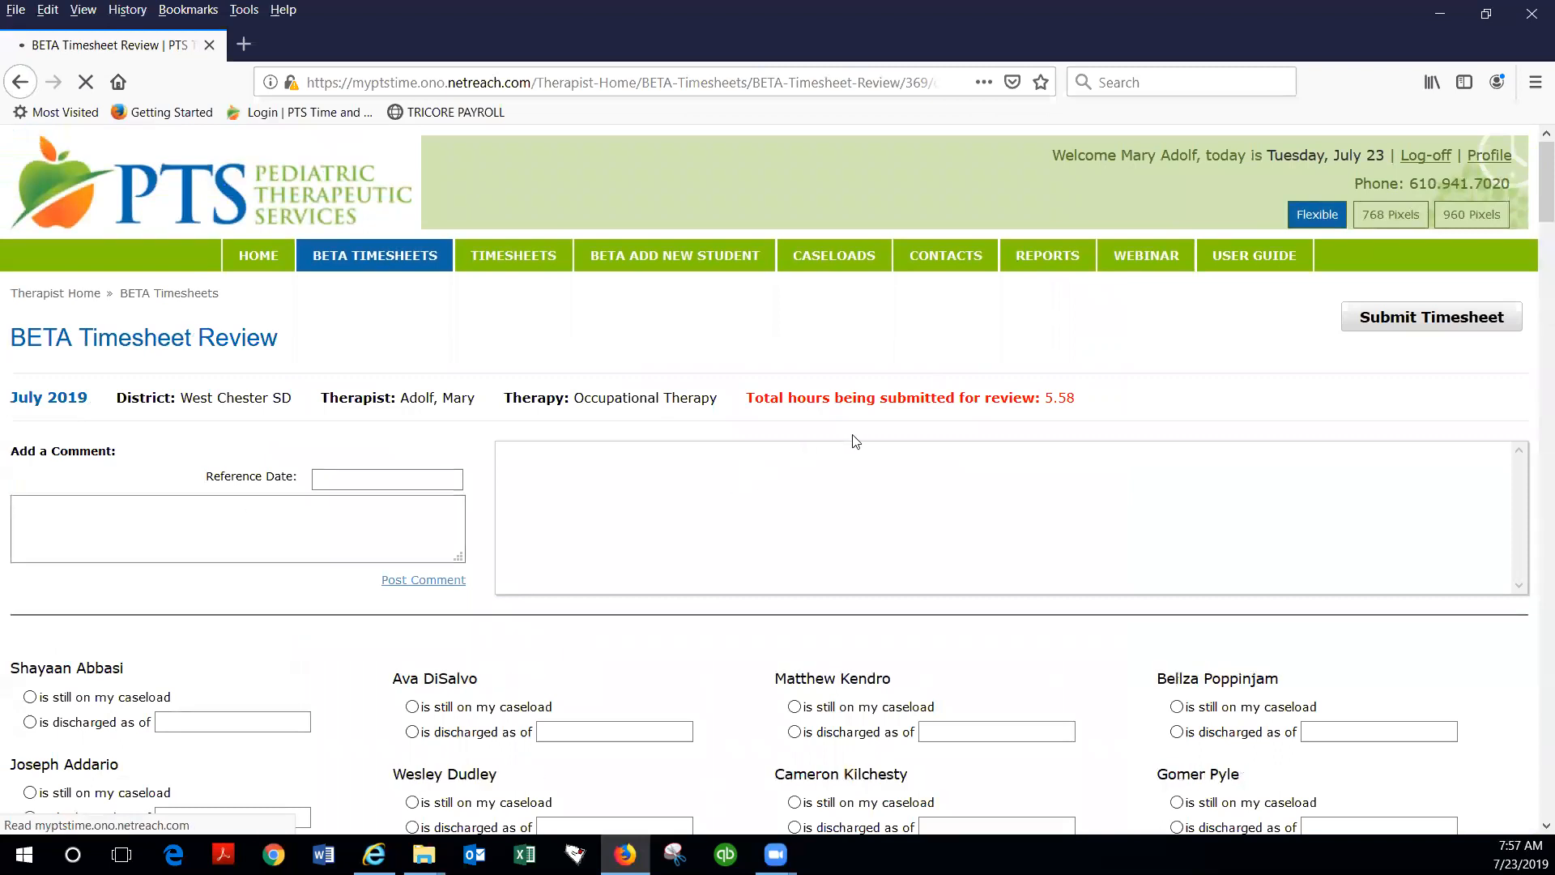
# Step: Examine the comment area, the submit option and each student's caseload or discharge choices on the July 2019 timesheet review
pyautogui.scroll(-1, 810, 453)
pyautogui.scroll(-3, 864, 450)
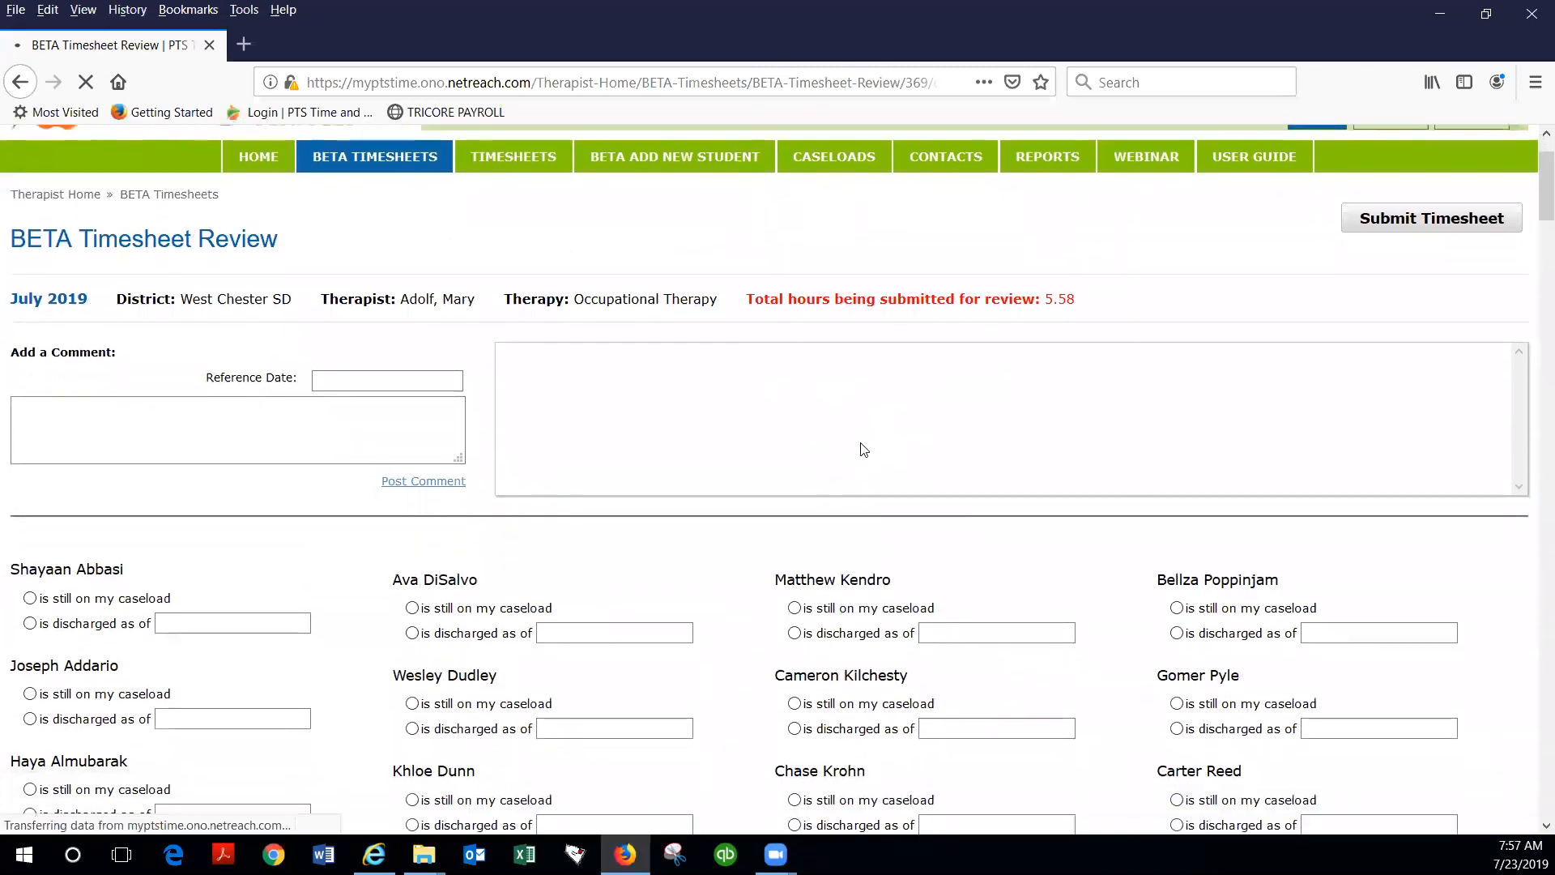
pyautogui.scroll(-4, 863, 459)
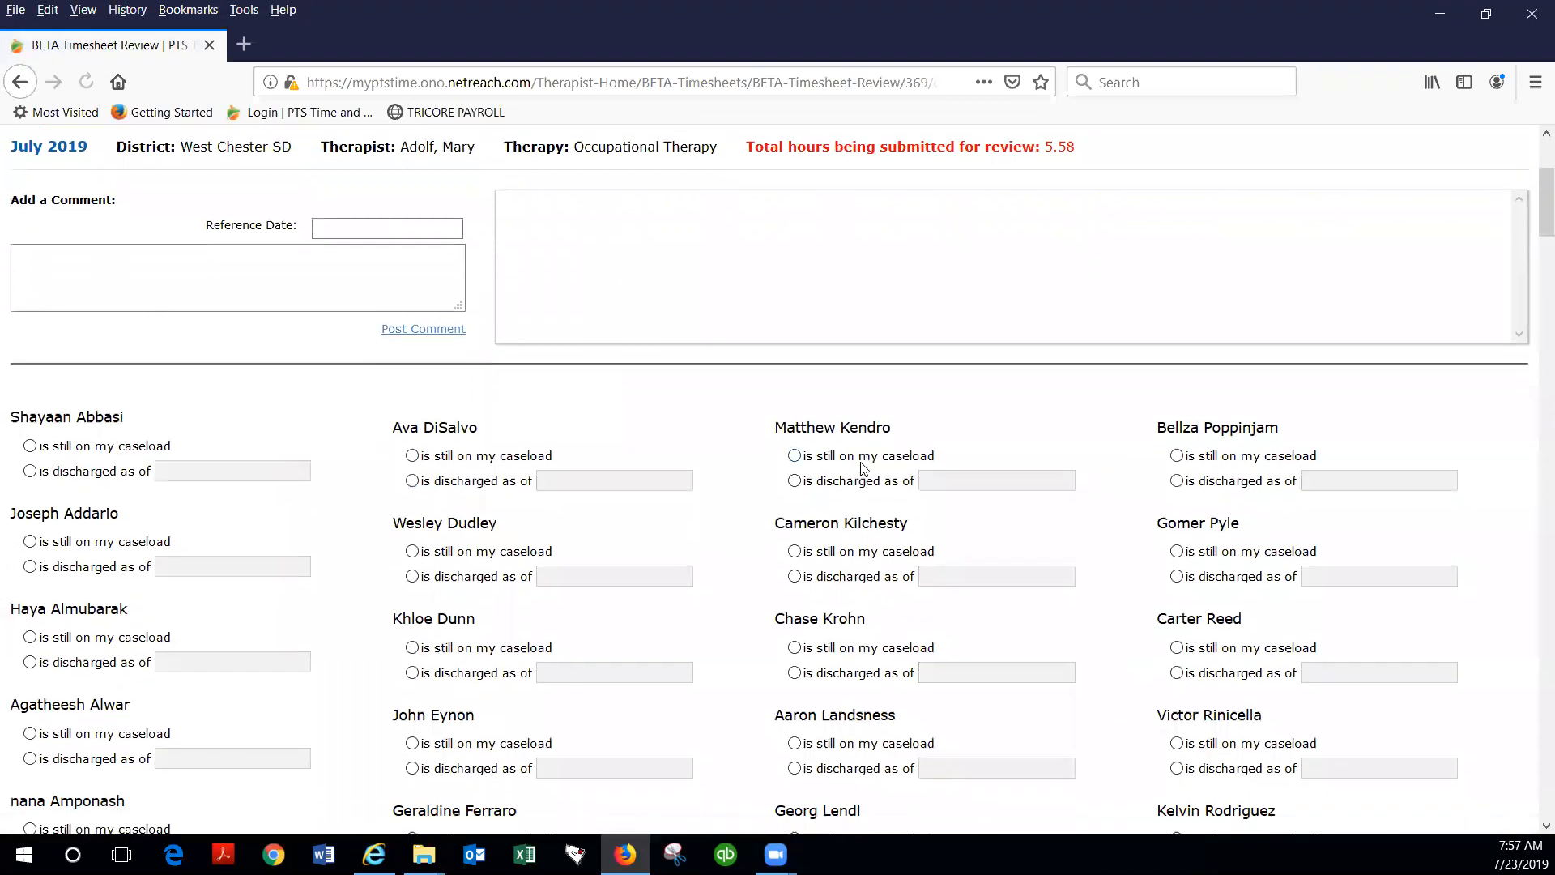
pyautogui.scroll(-3, 859, 470)
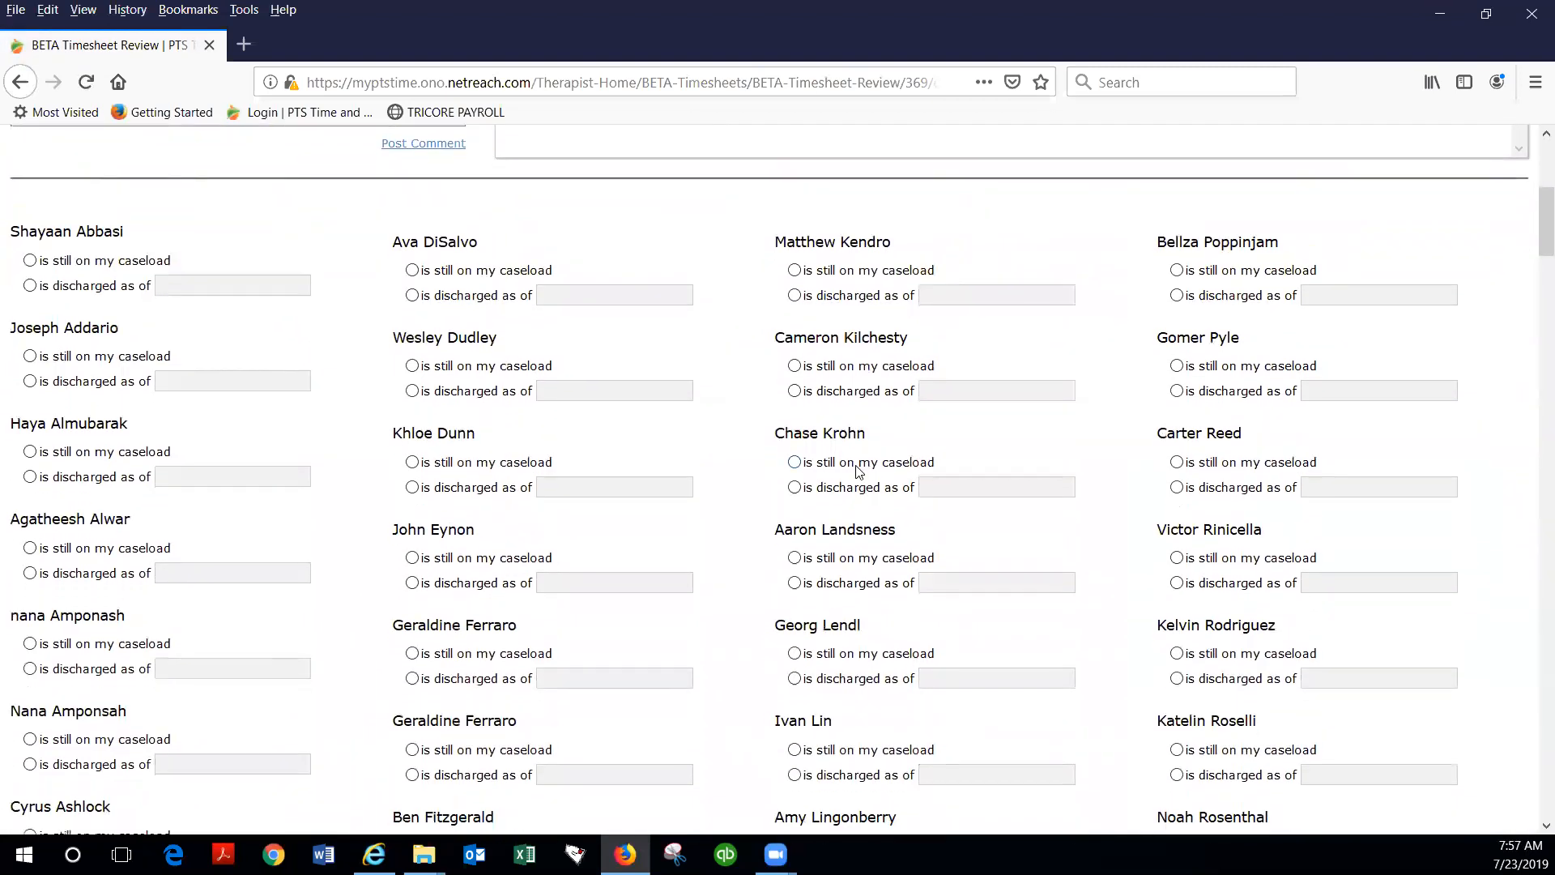
pyautogui.scroll(-1, 859, 472)
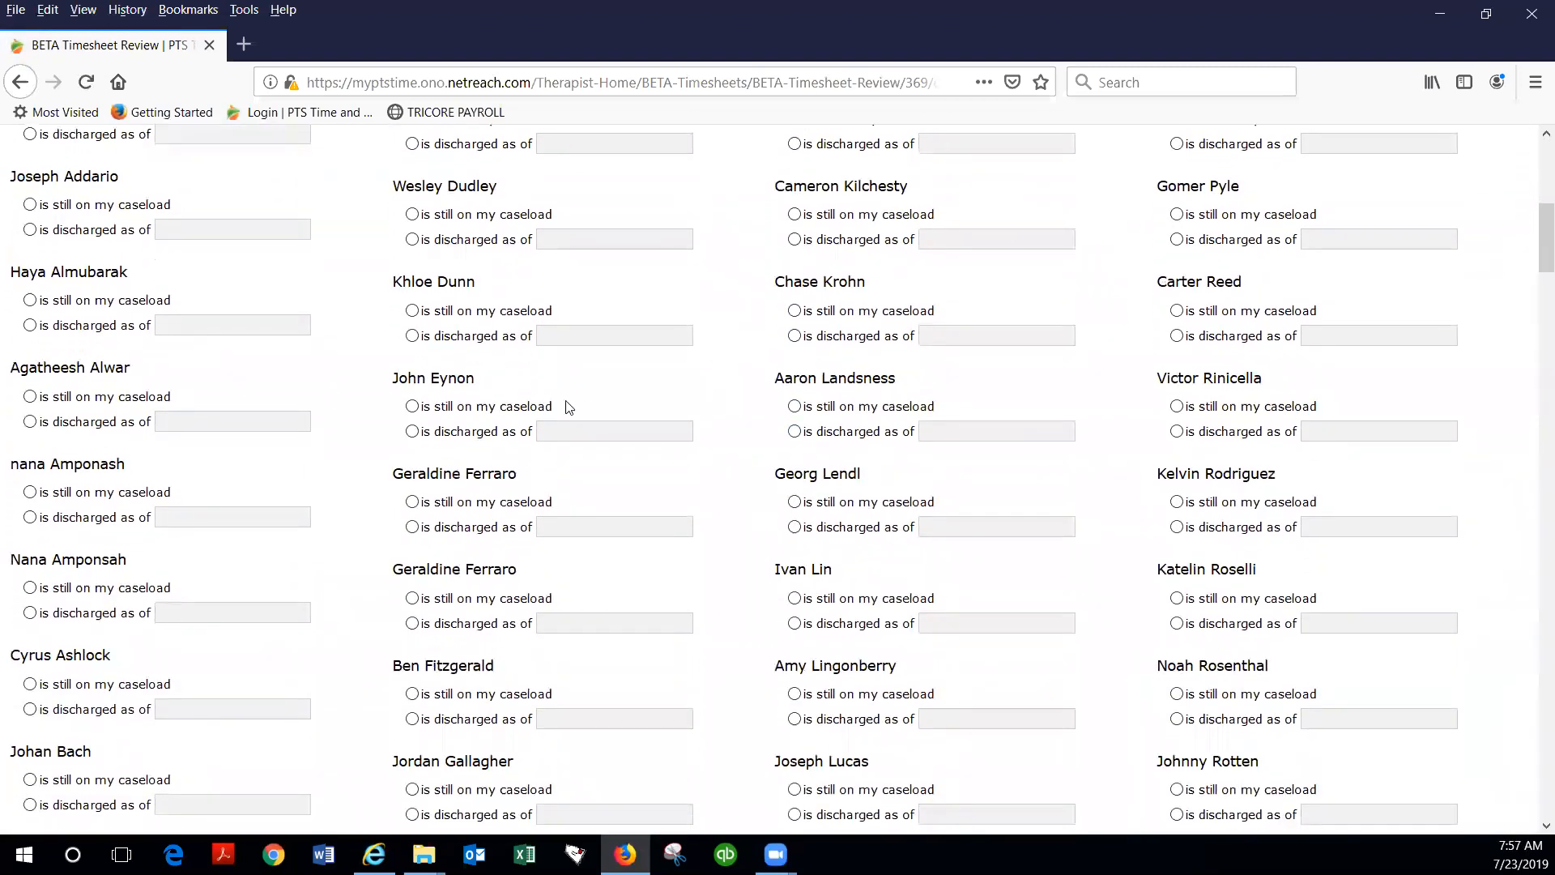
pyautogui.scroll(3, 245, 346)
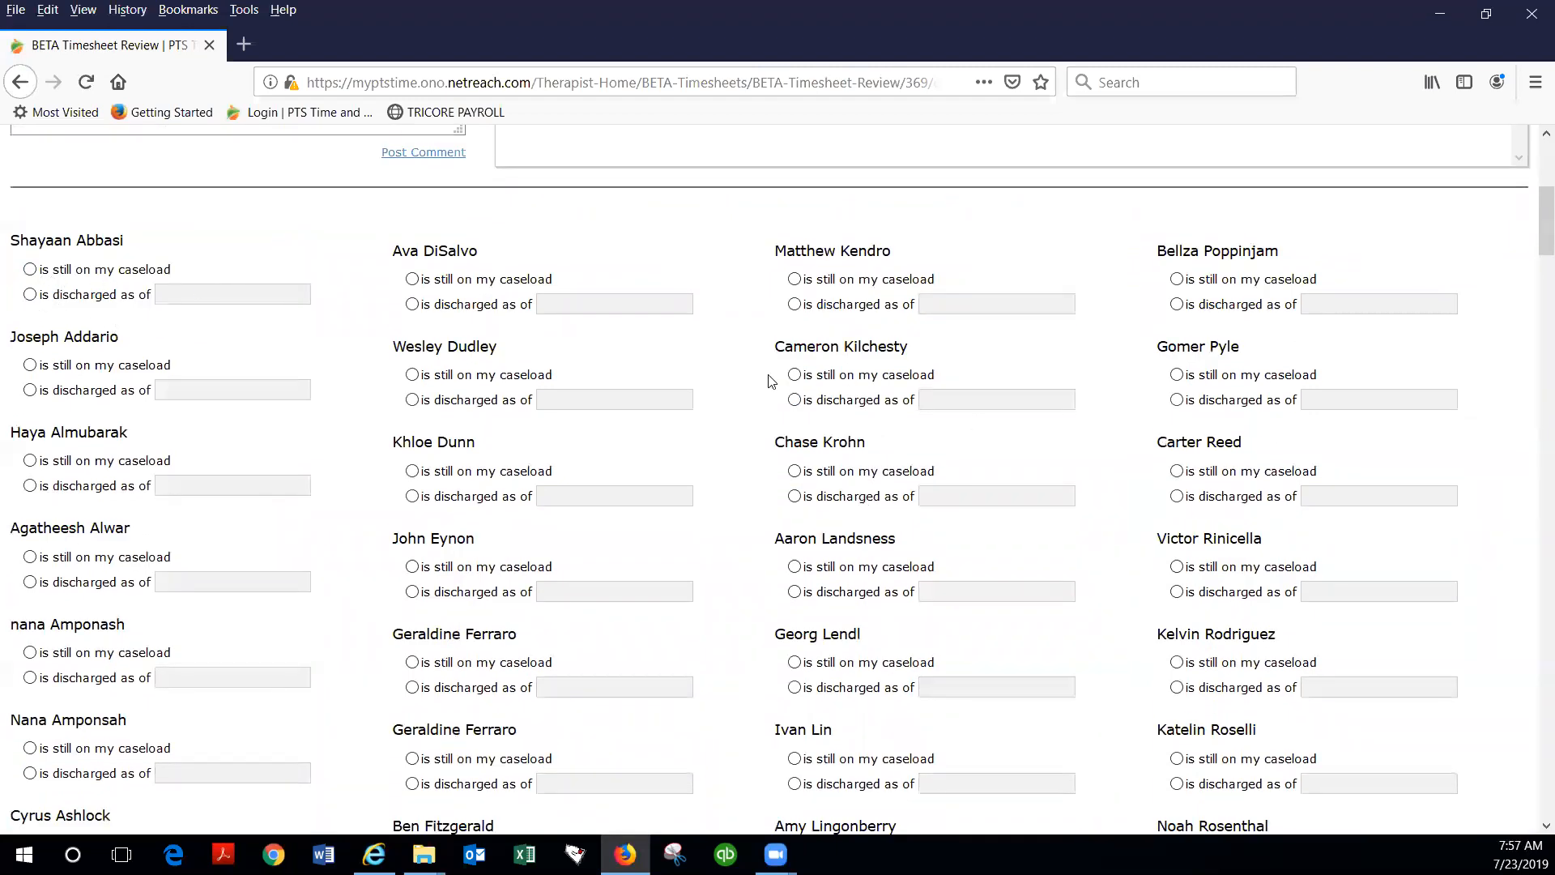
pyautogui.scroll(7, 770, 381)
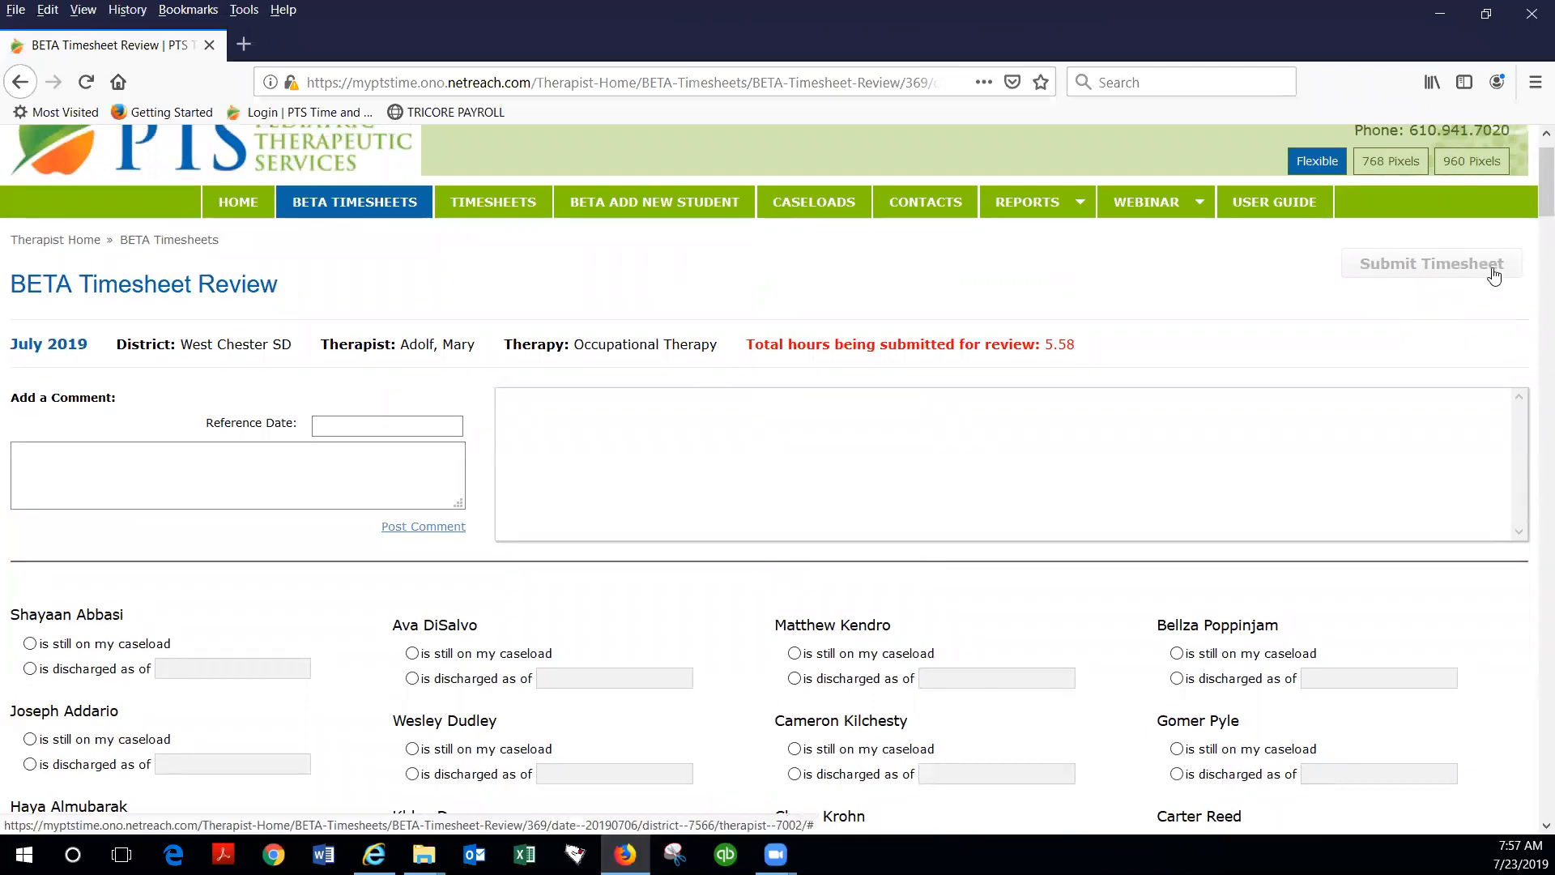
pyautogui.scroll(-3, 868, 493)
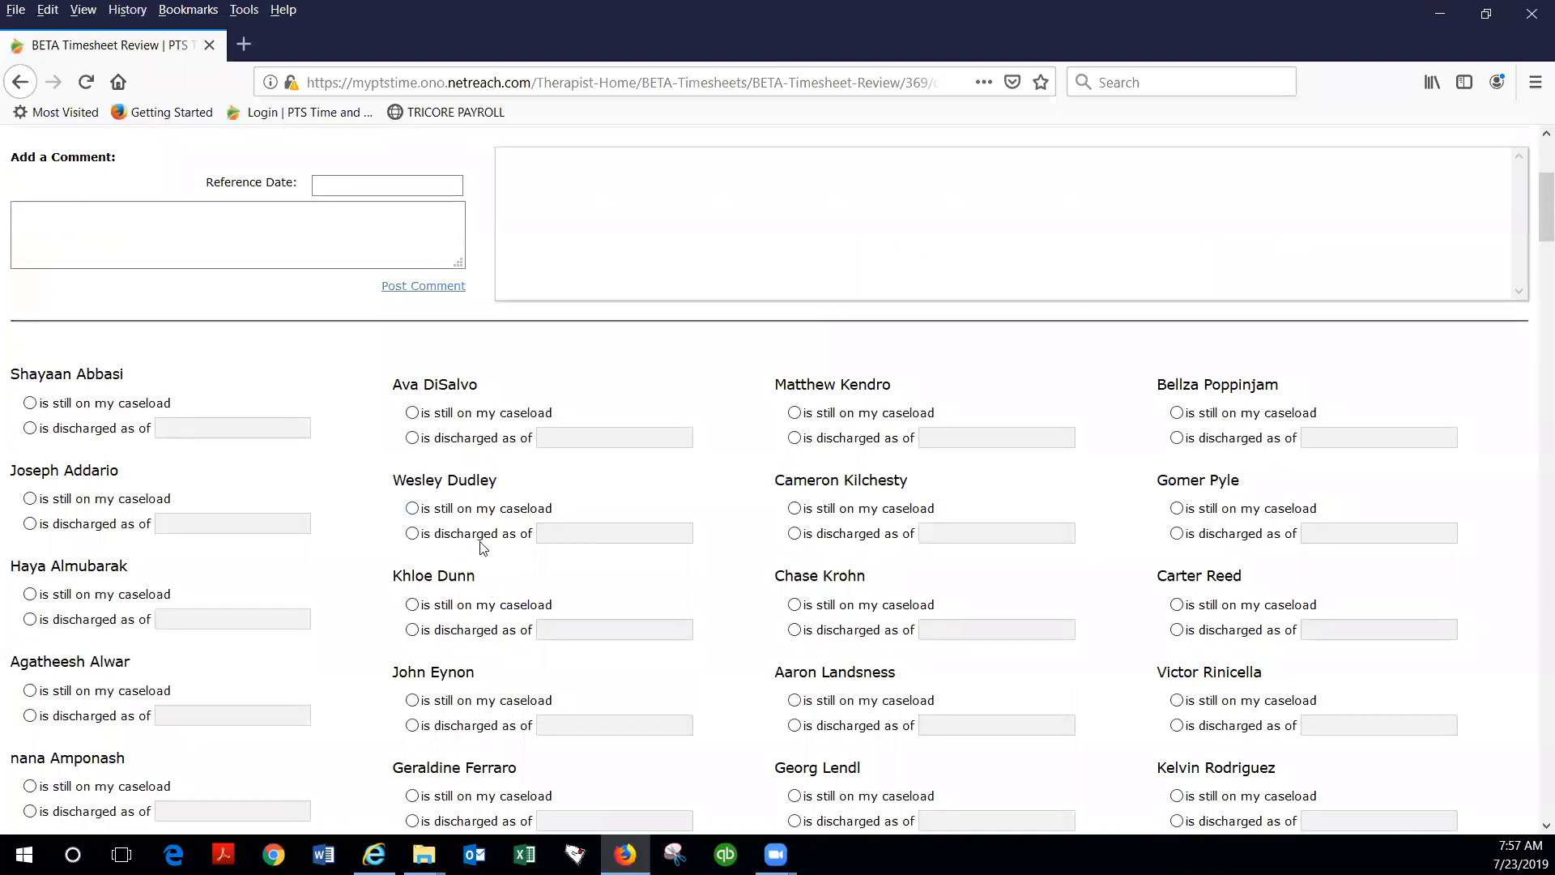
pyautogui.scroll(-1, 567, 567)
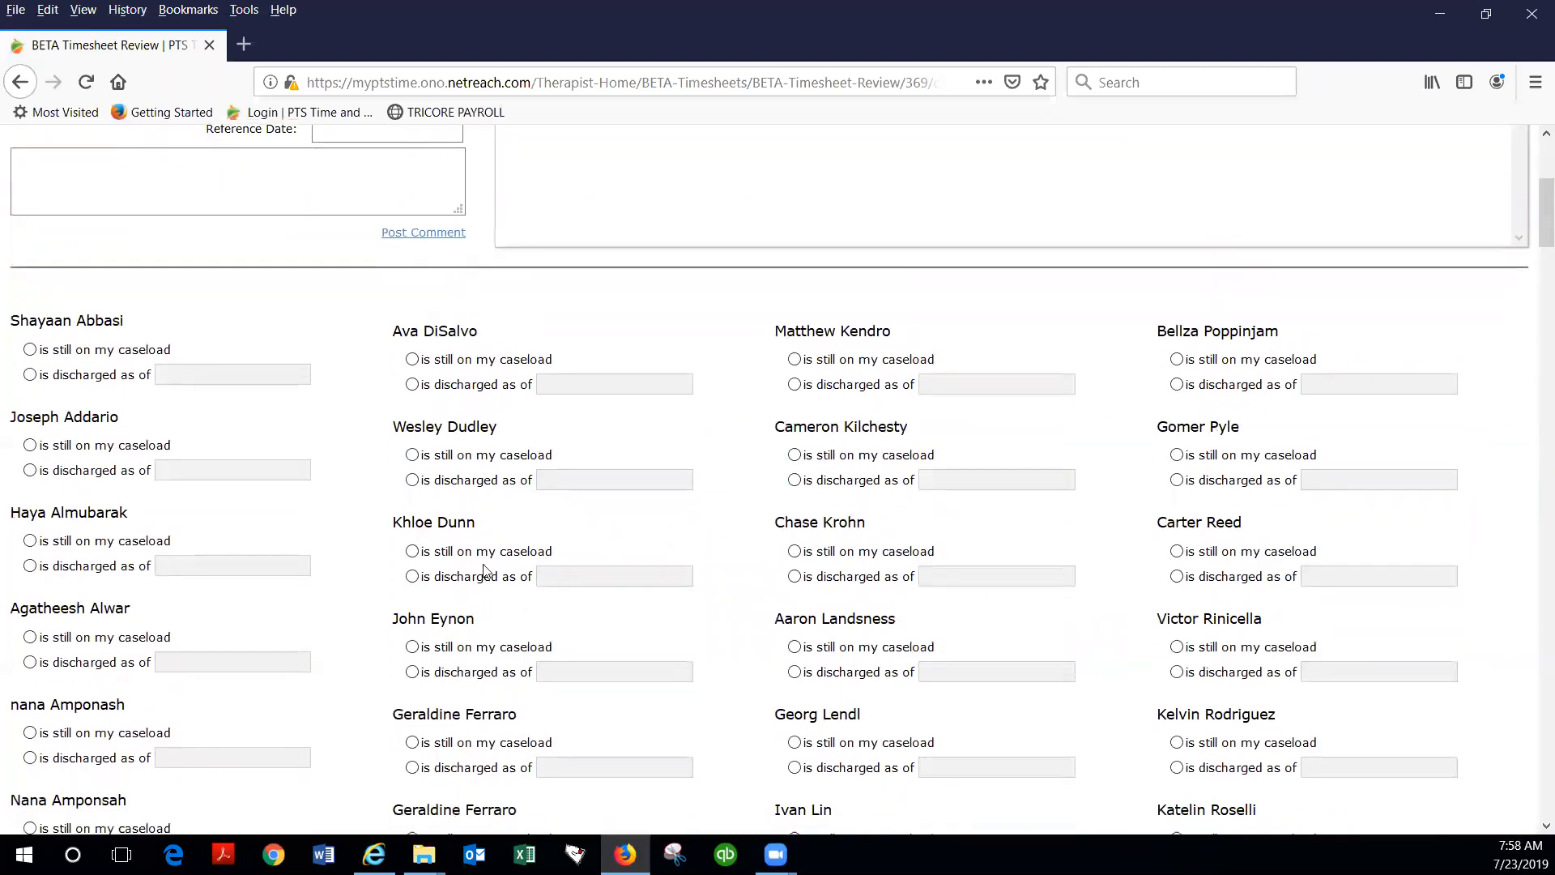
pyautogui.scroll(3, 571, 558)
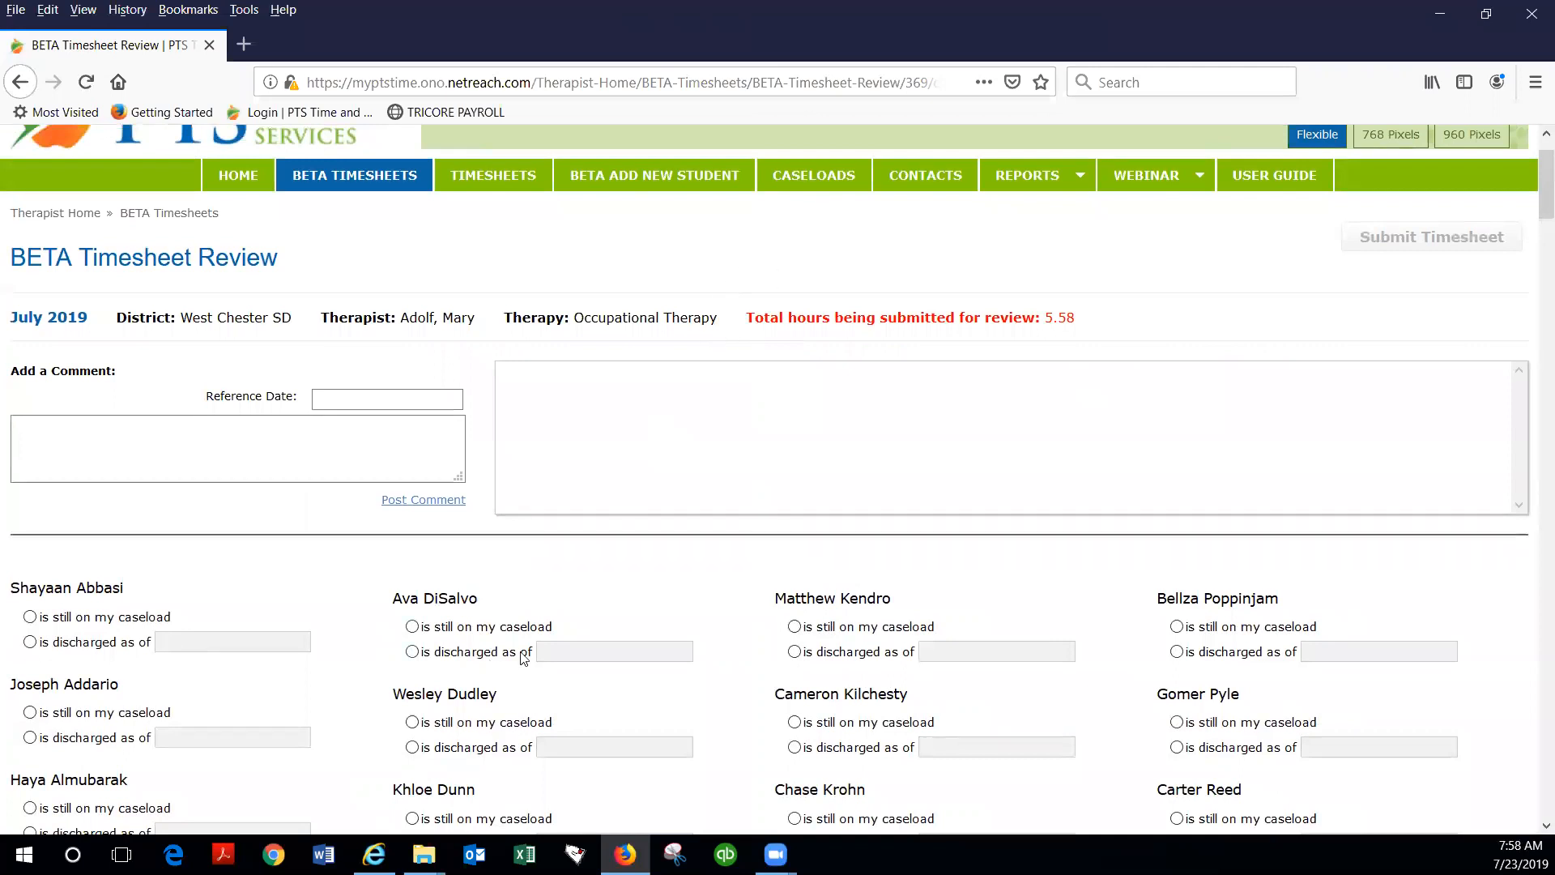
pyautogui.scroll(-1, 618, 647)
pyautogui.scroll(-2, 618, 648)
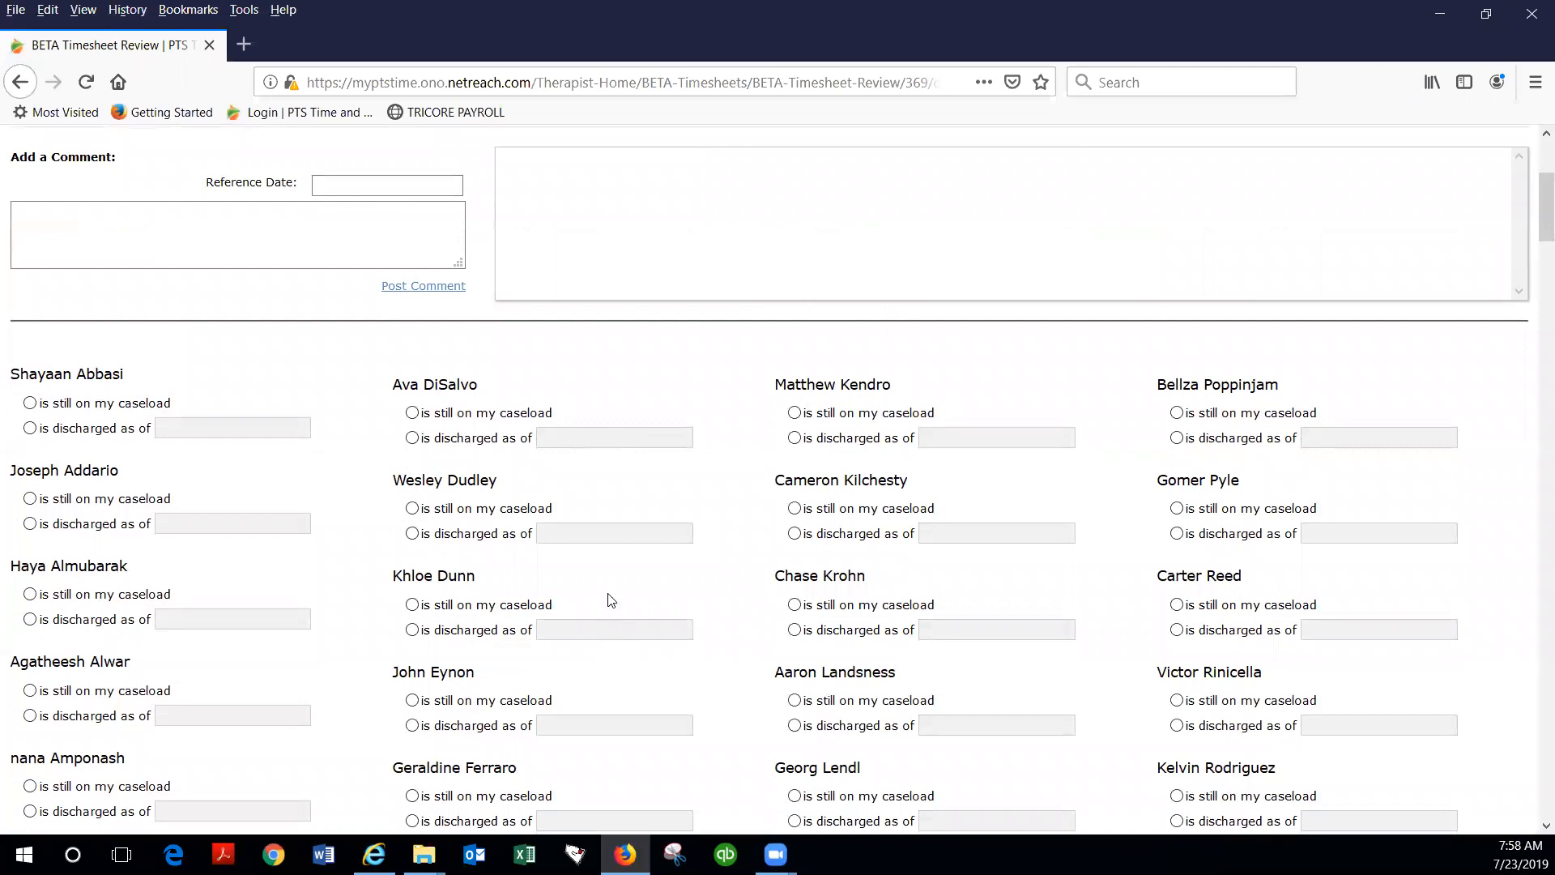
pyautogui.scroll(-2, 611, 599)
pyautogui.scroll(-6, 611, 600)
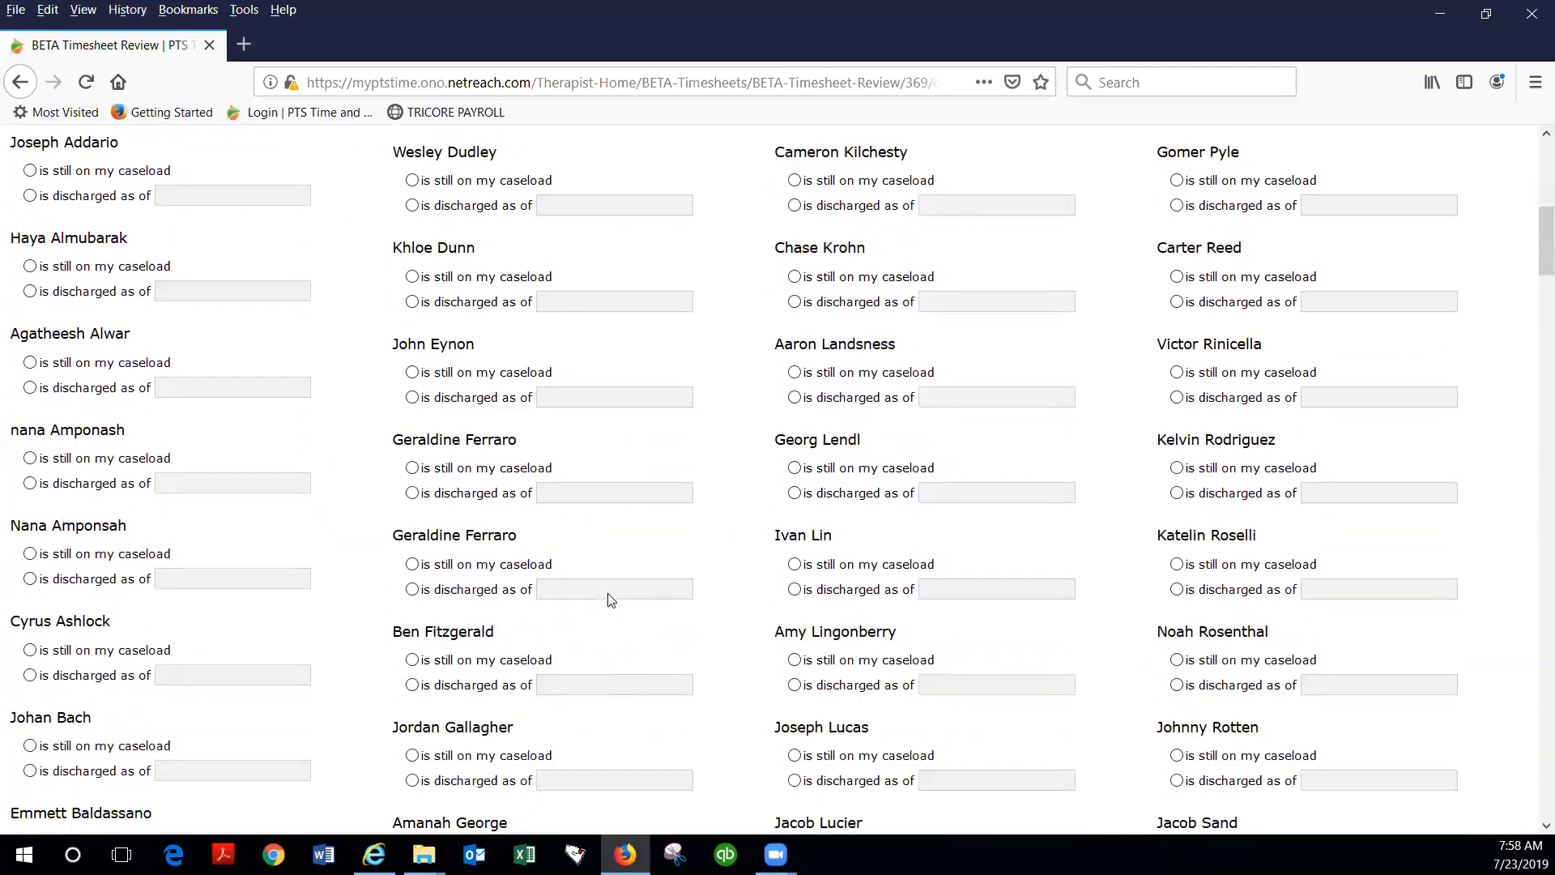
pyautogui.scroll(-8, 611, 600)
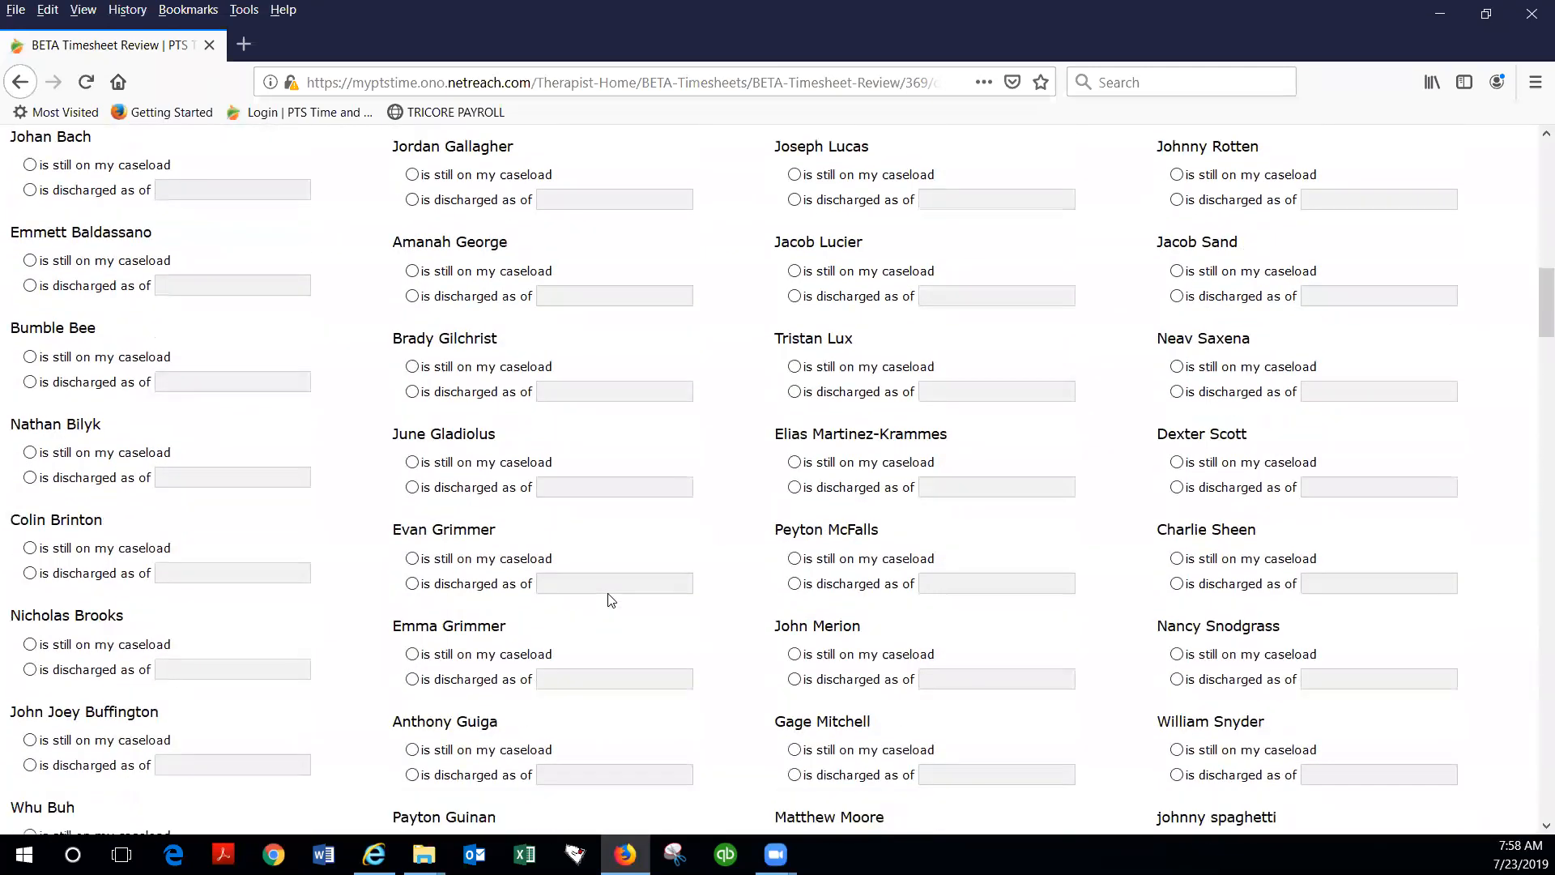
pyautogui.scroll(-5, 611, 600)
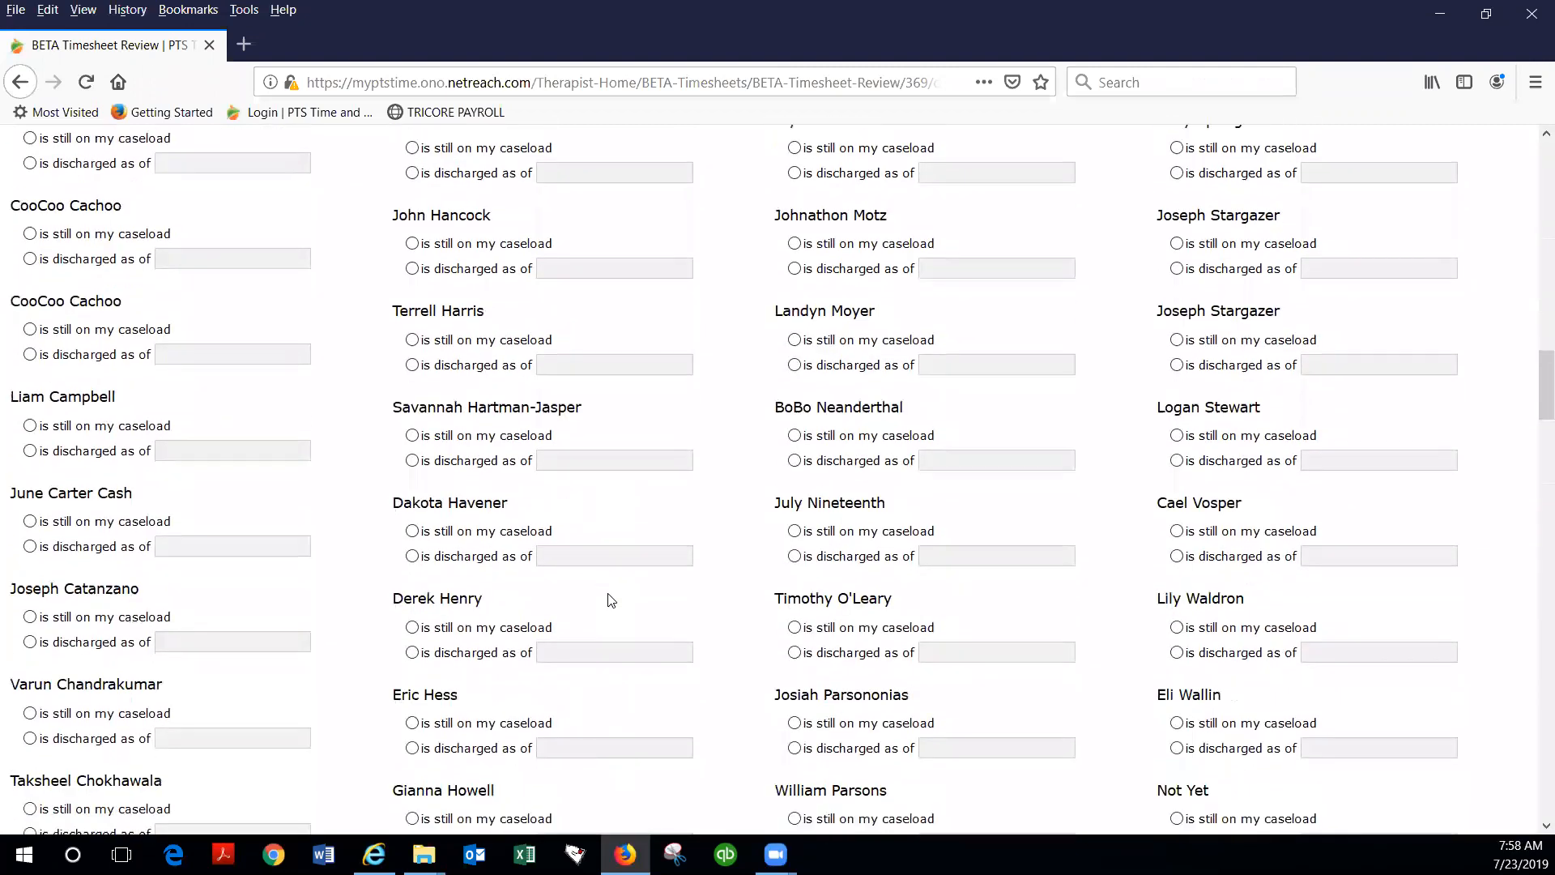
pyautogui.scroll(5, 611, 599)
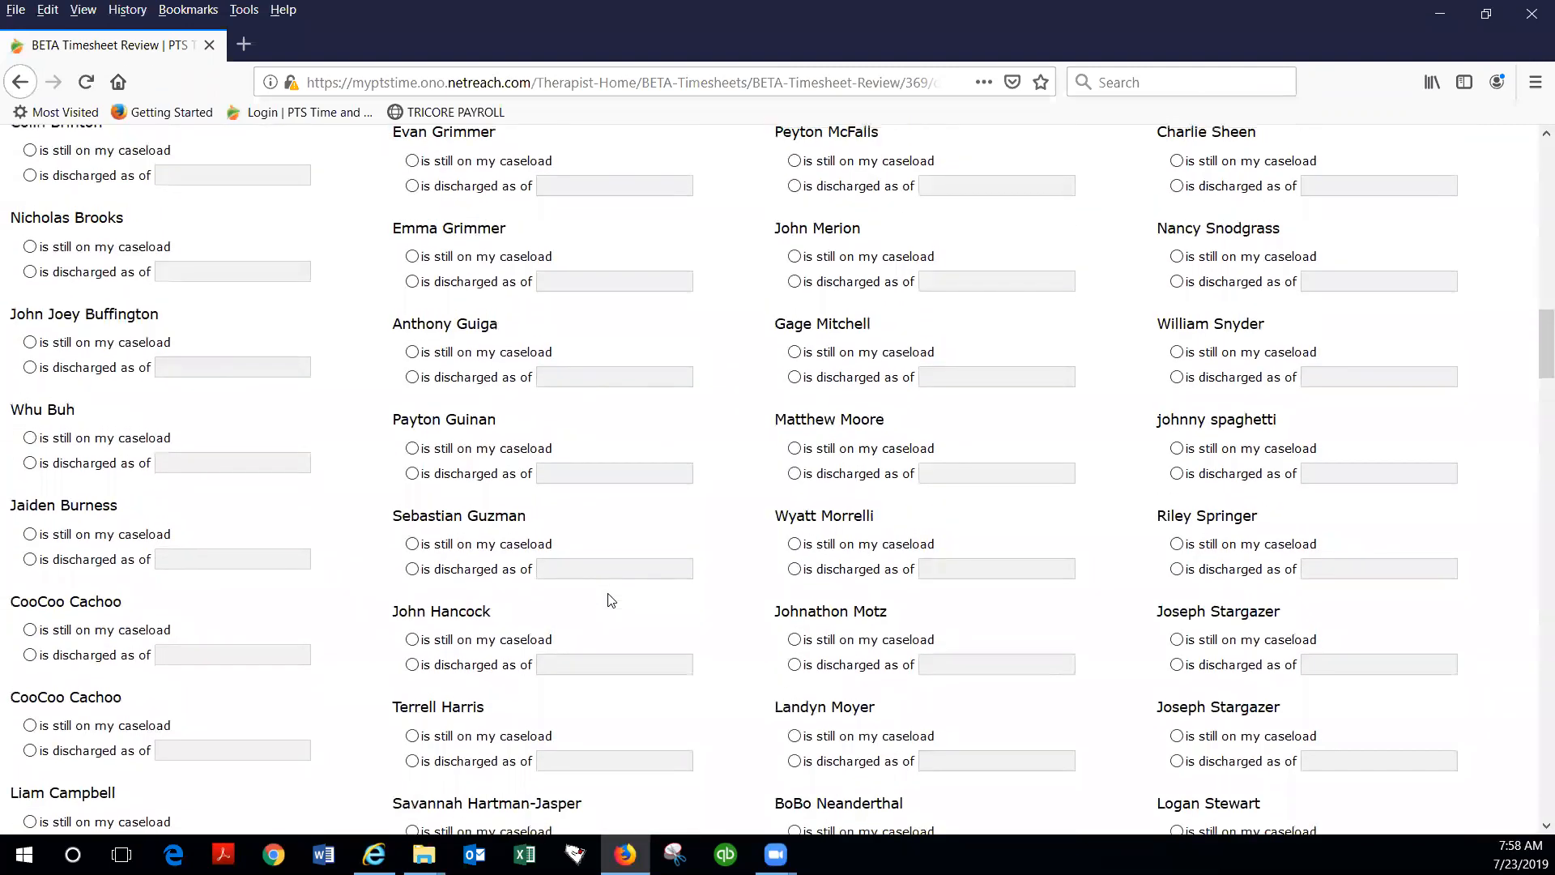
pyautogui.scroll(6, 611, 600)
pyautogui.scroll(6, 611, 600)
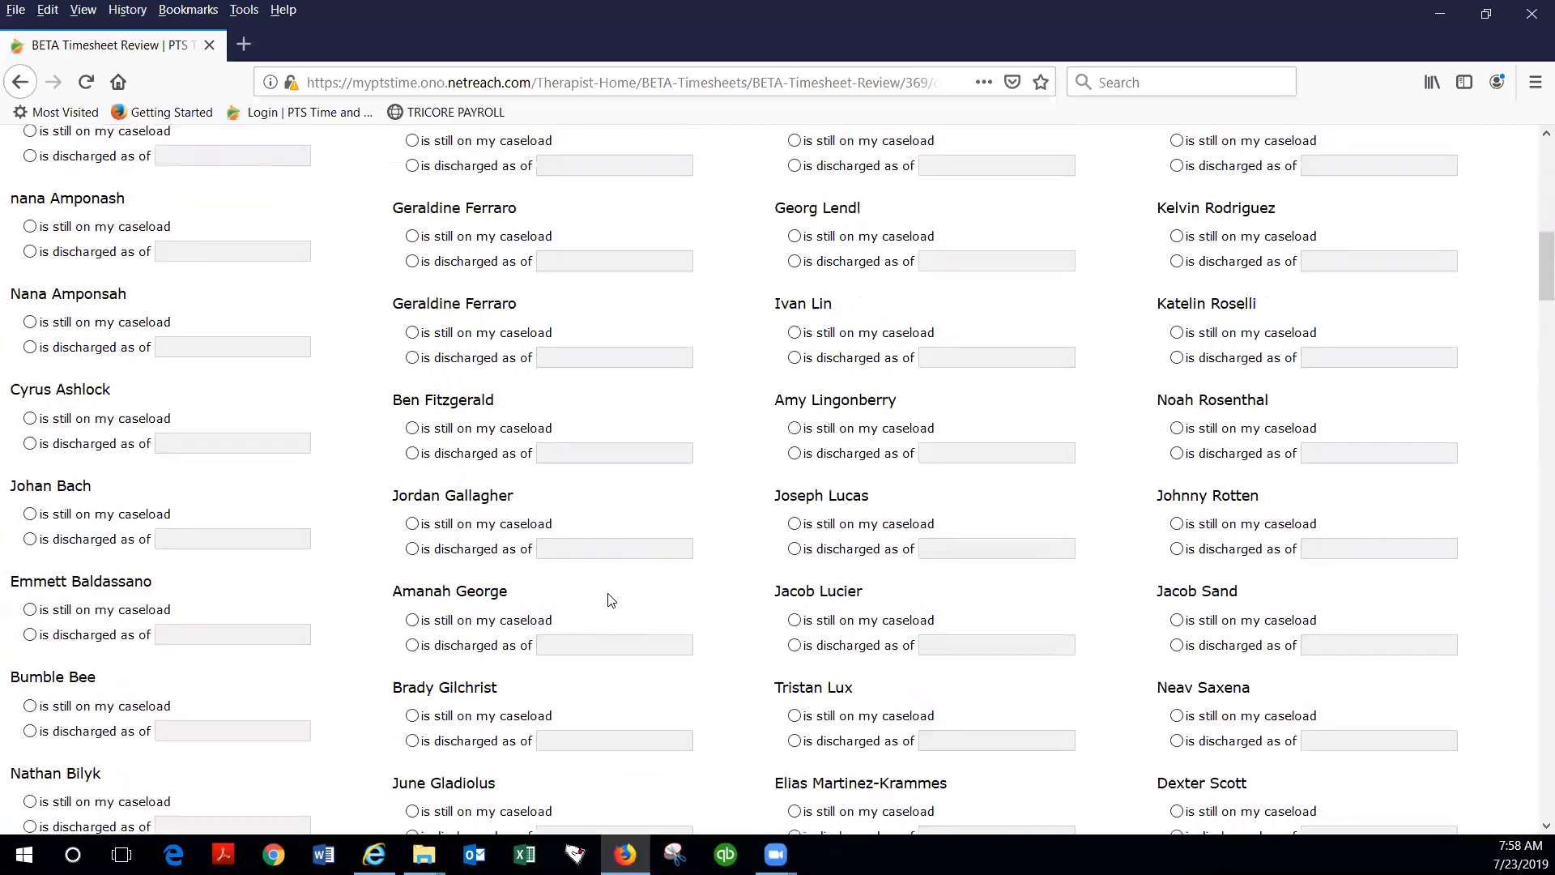
pyautogui.scroll(2, 611, 600)
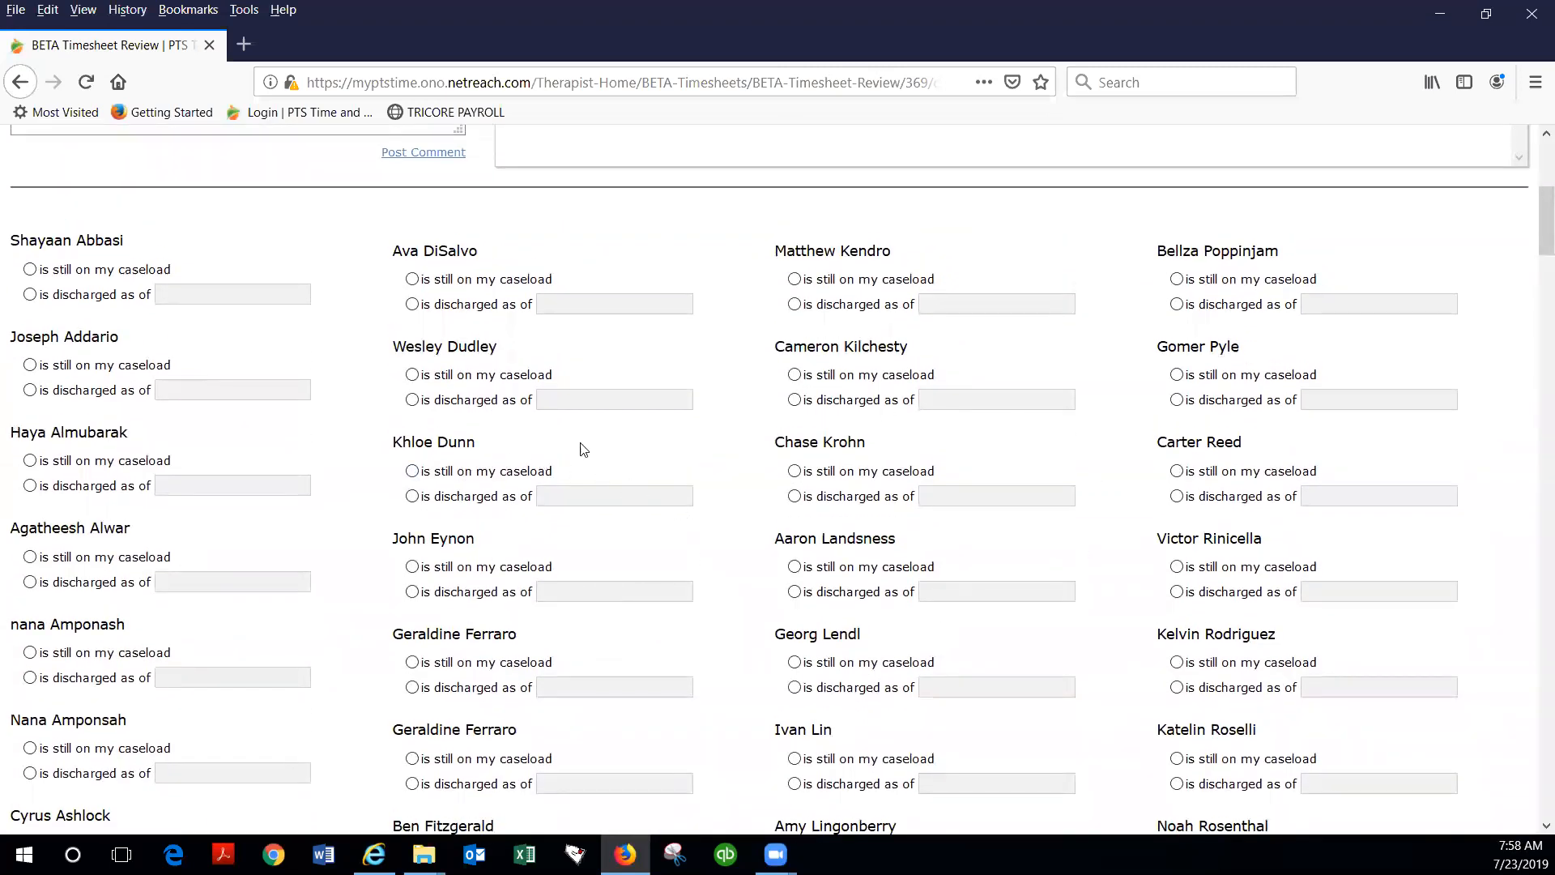
pyautogui.scroll(-9, 510, 594)
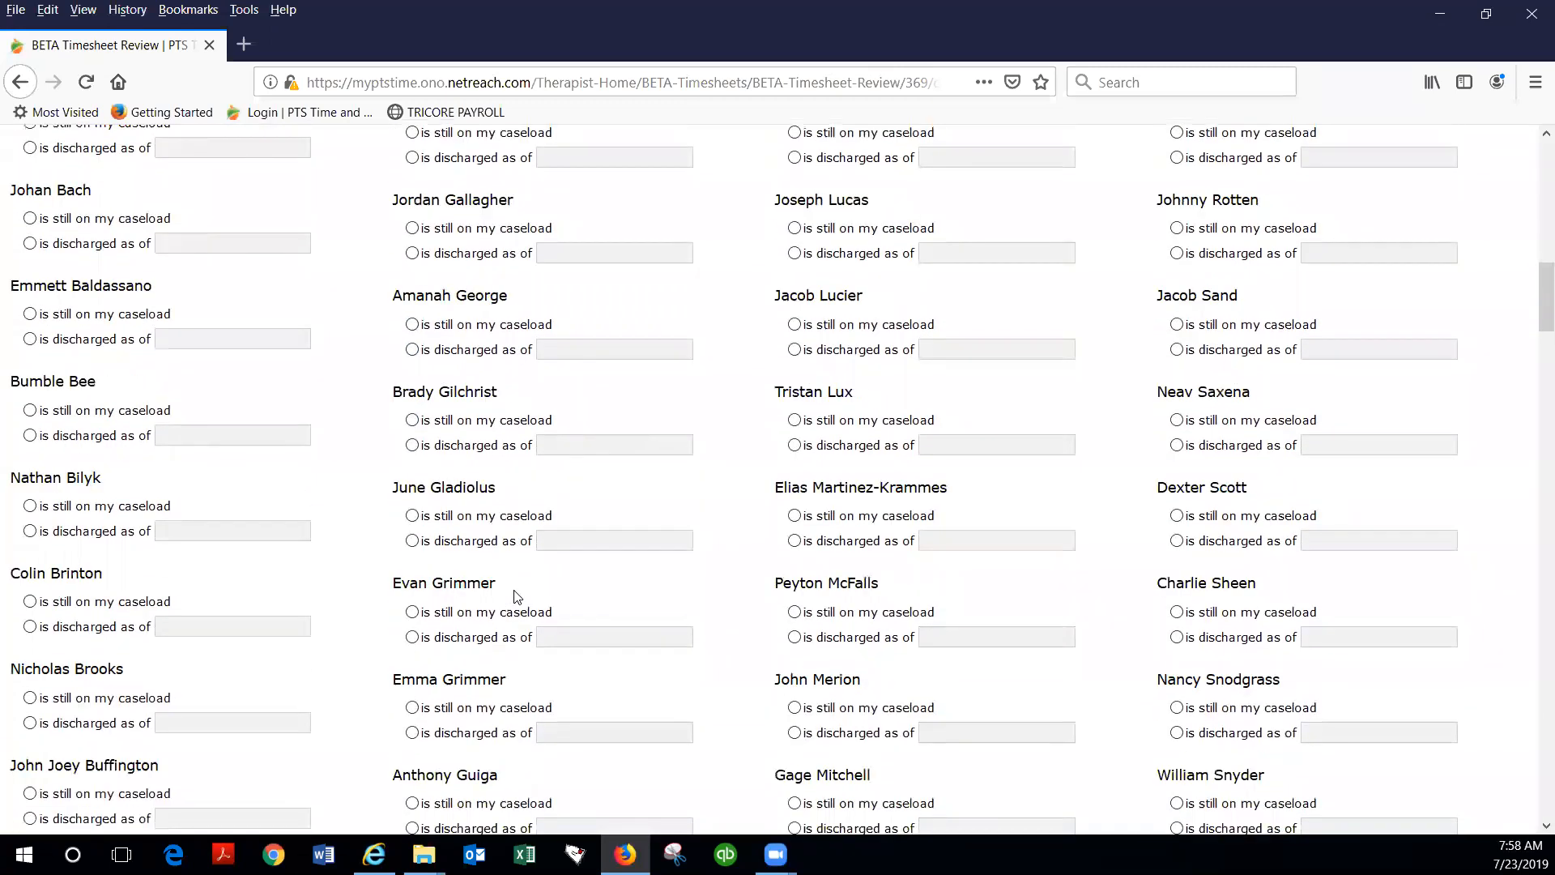
pyautogui.scroll(14, 517, 597)
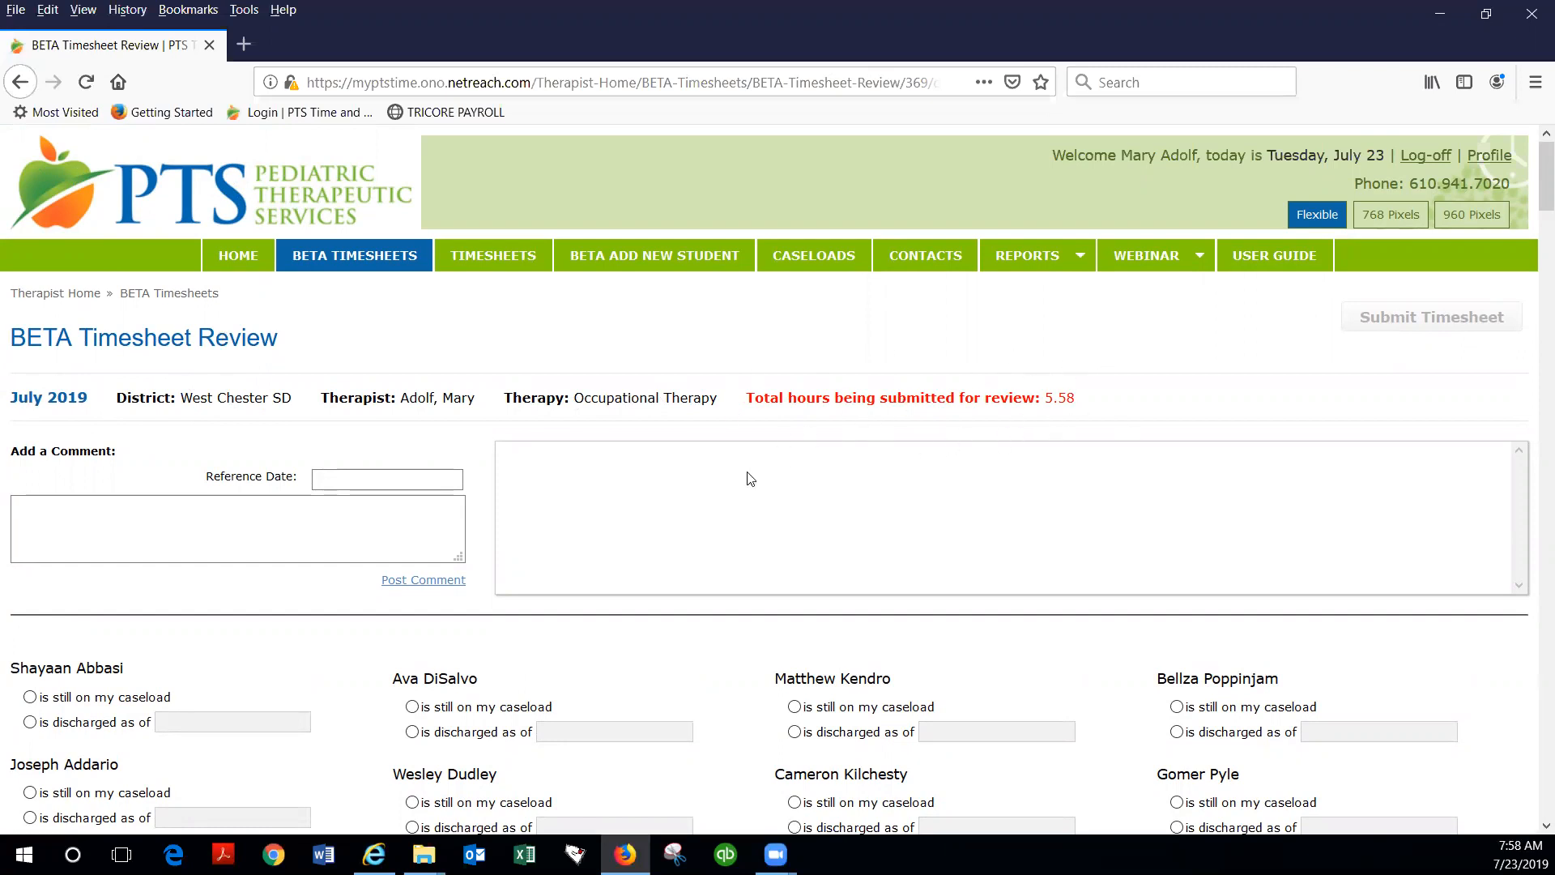
# Step: Leave the timesheet review without submitting it and go to the therapist home page
pyautogui.scroll(-1, 391, 709)
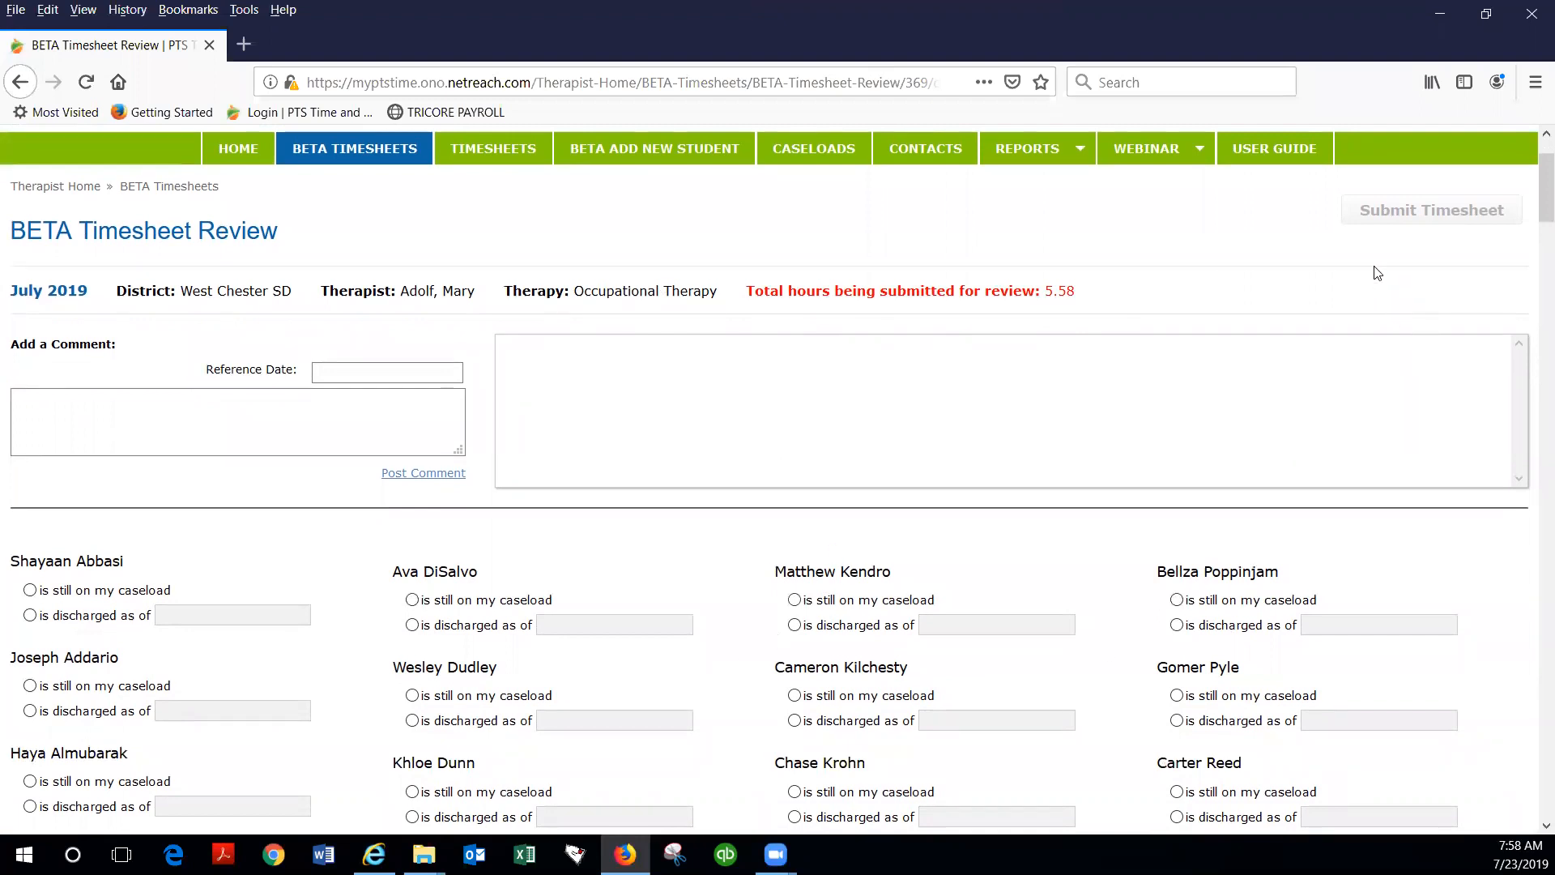
pyautogui.scroll(1, 511, 422)
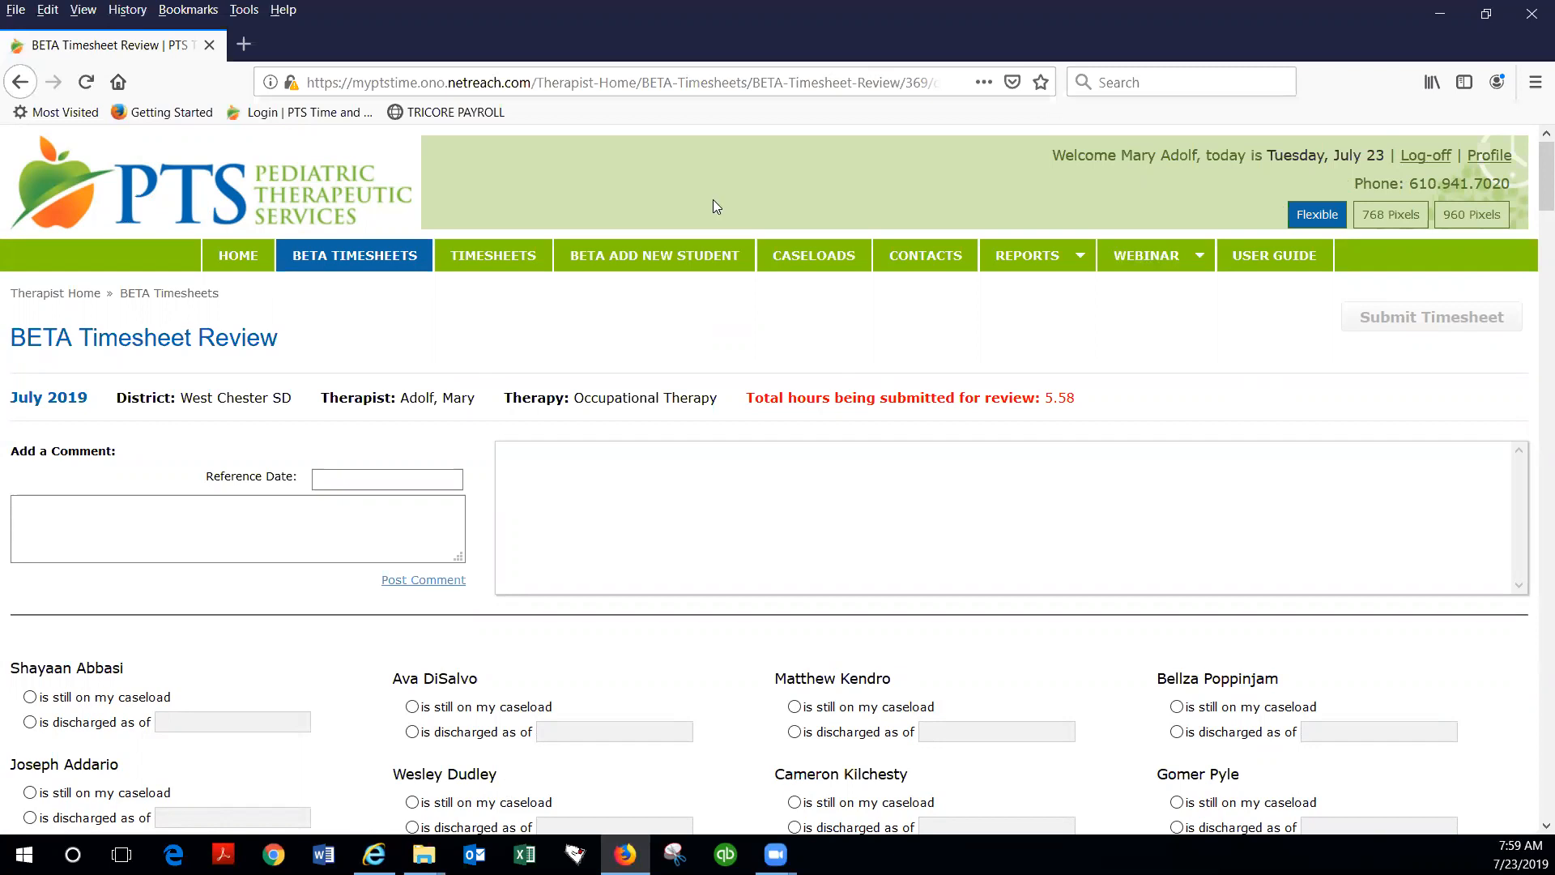
pyautogui.click(238, 256)
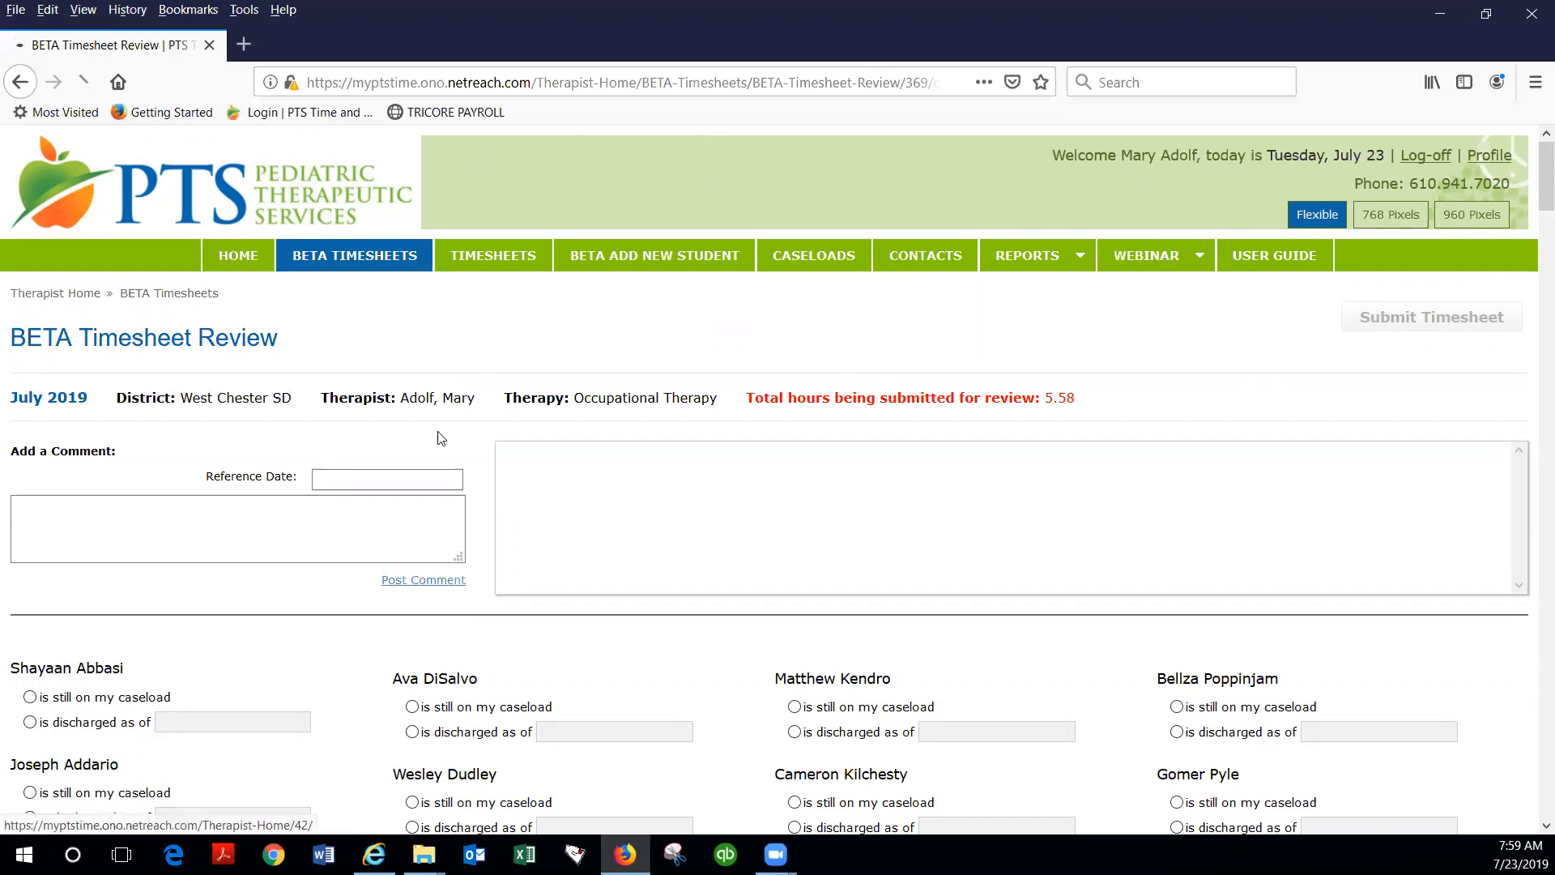